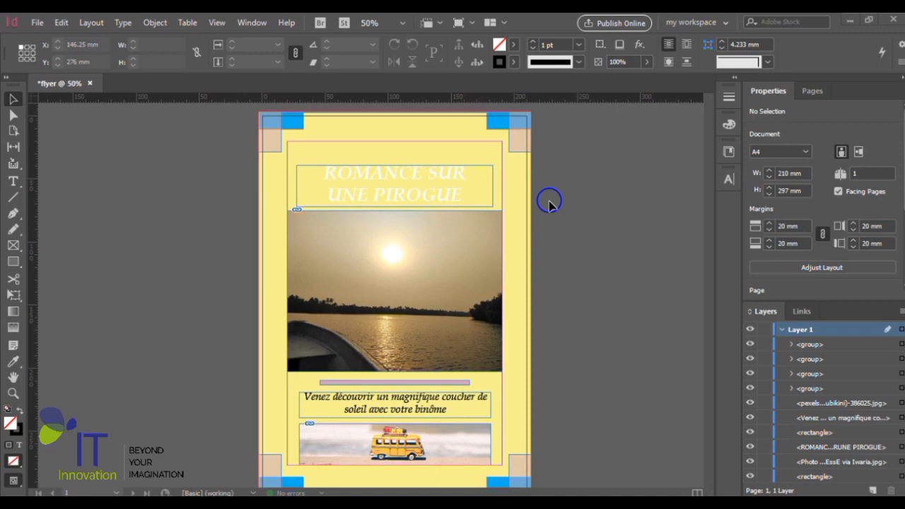
- Start a new print document based on the blank A4 preset
{"action": "left_click", "coordinate": [37, 23]}
{"action": "mouse_move", "coordinate": [60, 36]}
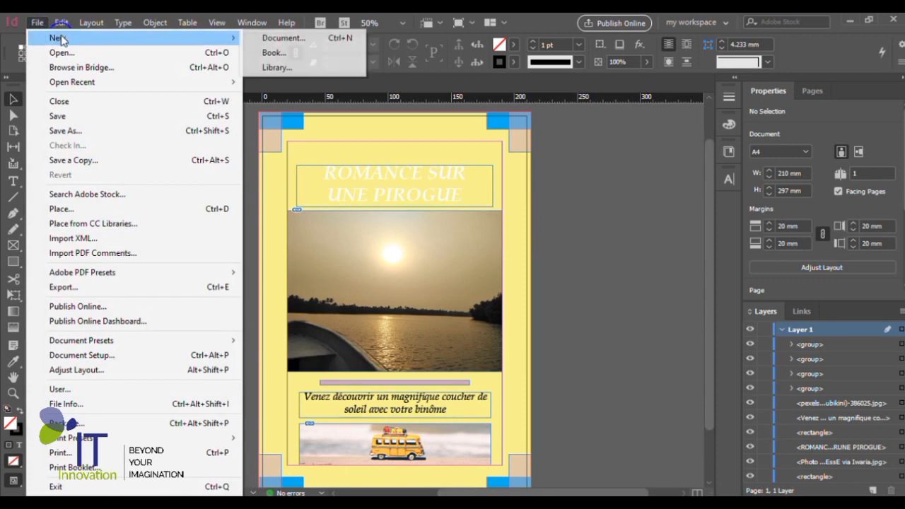
{"action": "left_click", "coordinate": [284, 43]}
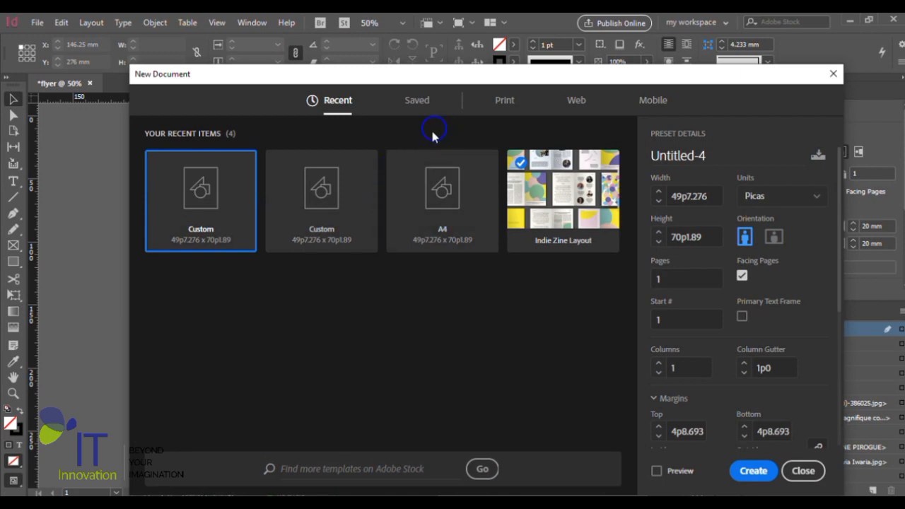
{"action": "left_click", "coordinate": [504, 103]}
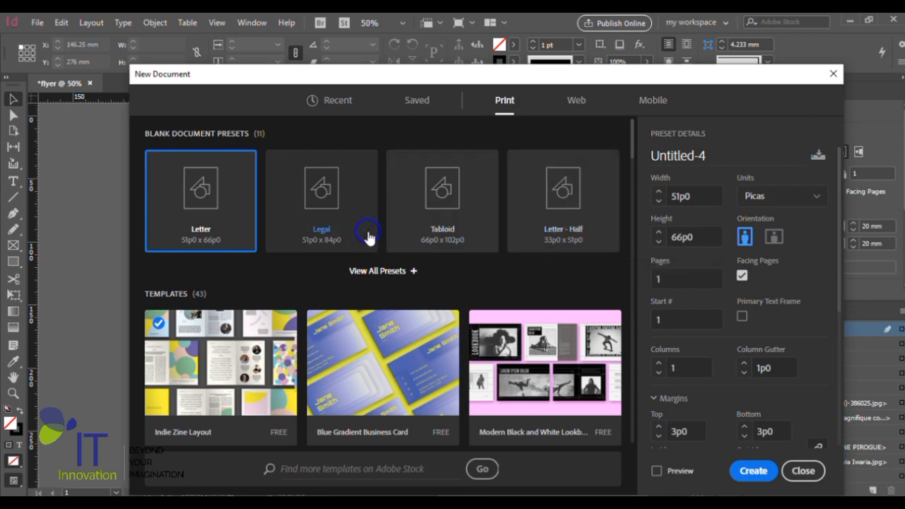
{"action": "left_click", "coordinate": [403, 274]}
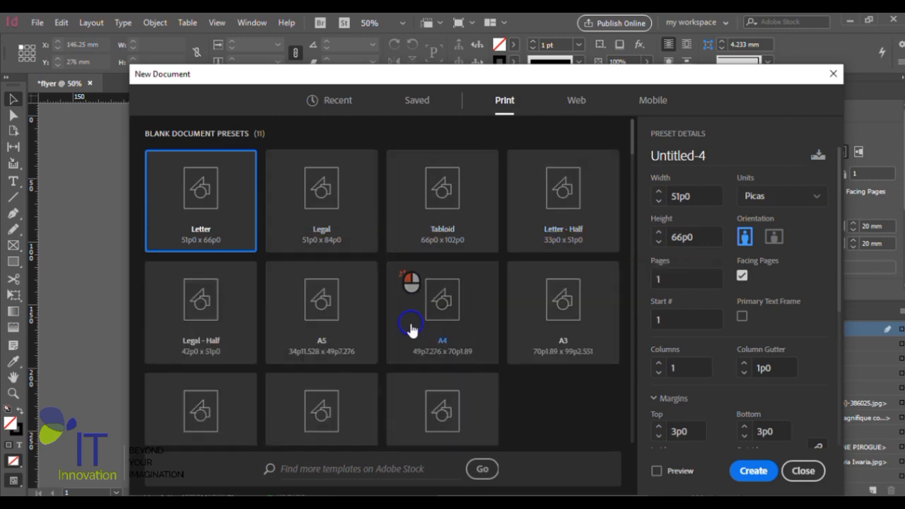
{"action": "left_click", "coordinate": [440, 311]}
- Set the new document's measurement units to millimeters
{"action": "left_click", "coordinate": [764, 198]}
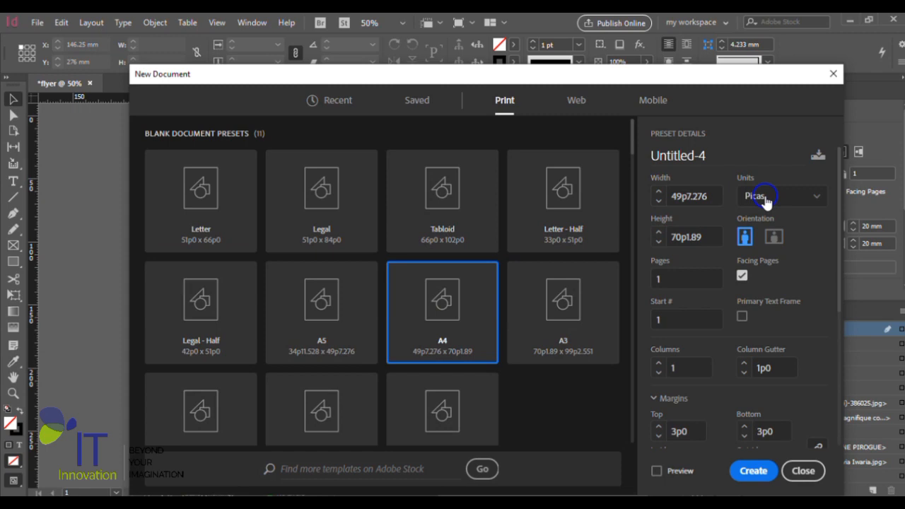
{"action": "left_click", "coordinate": [808, 198]}
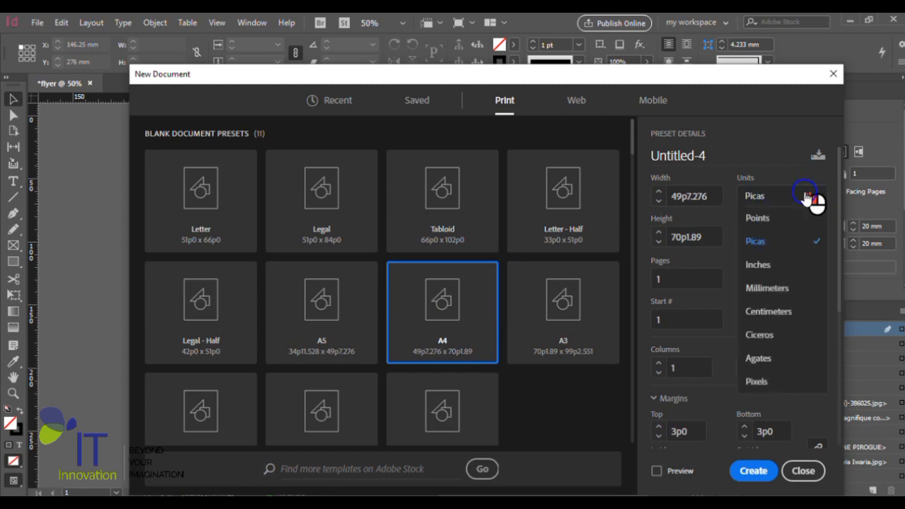
{"action": "left_click", "coordinate": [778, 288]}
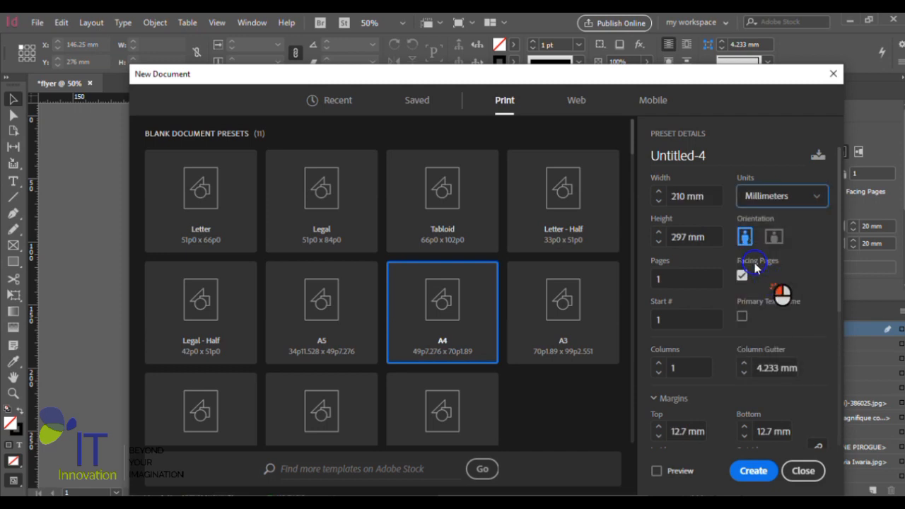
- Set the new document's number of pages to 6
{"action": "left_click", "coordinate": [658, 279]}
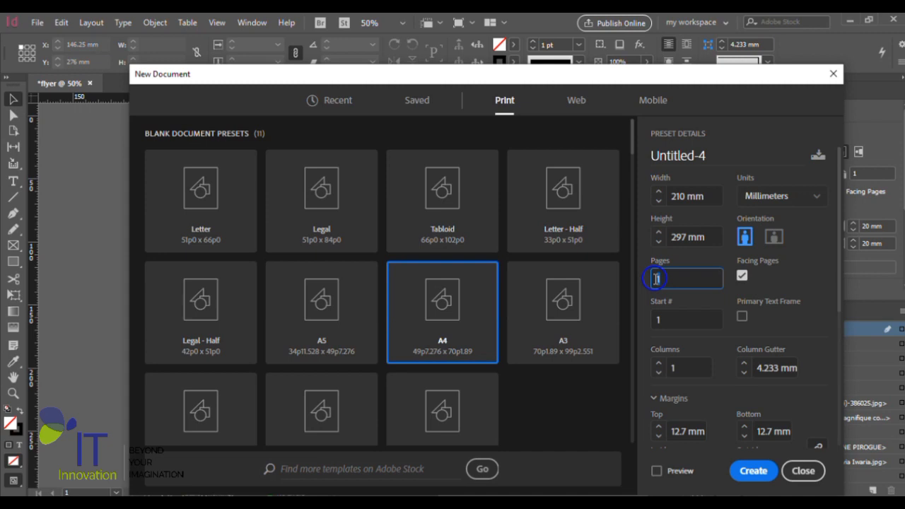
{"action": "left_click", "coordinate": [805, 269]}
{"action": "scroll", "coordinate": [790, 315], "scroll_direction": "down", "scroll_amount": 5}
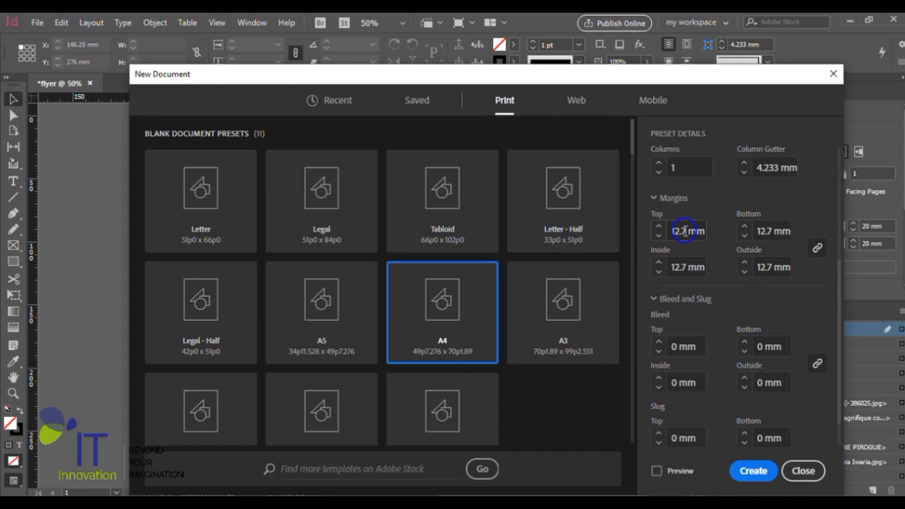
{"action": "scroll", "coordinate": [720, 305], "scroll_direction": "down", "scroll_amount": 1}
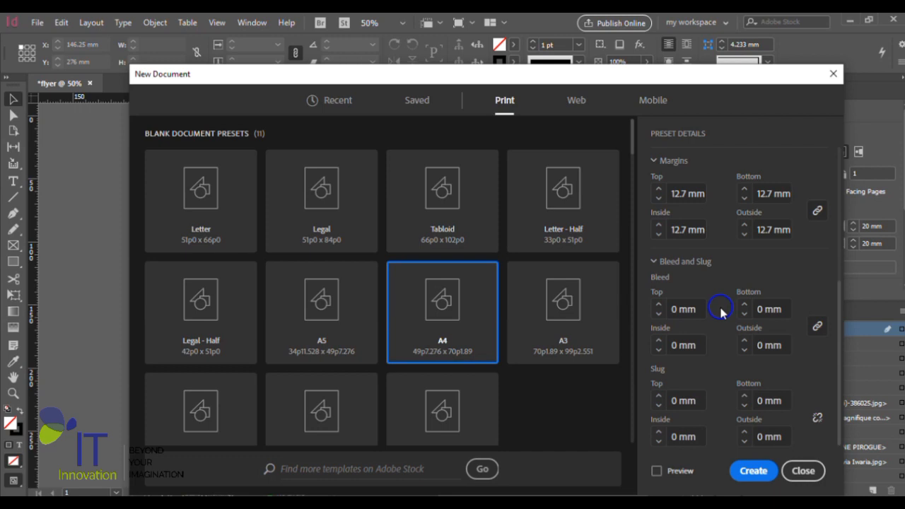
{"action": "scroll", "coordinate": [720, 312], "scroll_direction": "up", "scroll_amount": 5}
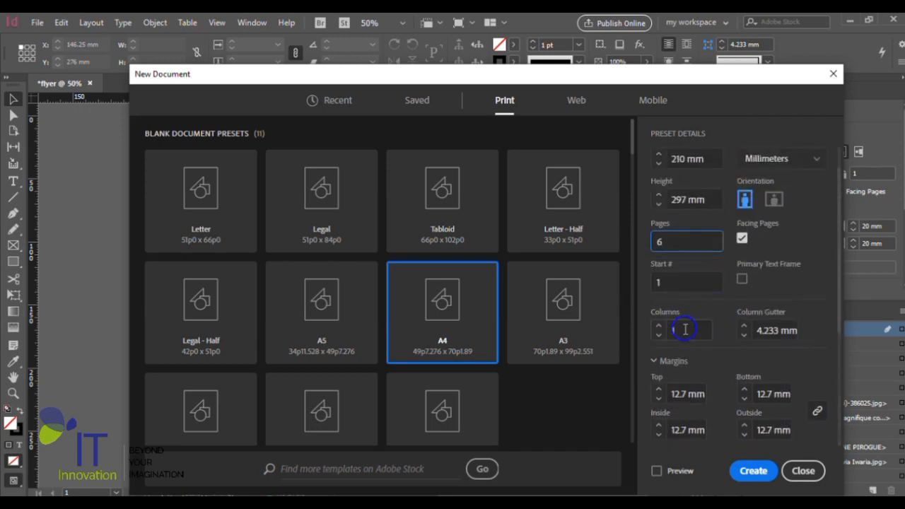
- Set the page layout to 2 columns with a 3 mm column gutter
{"action": "left_click_drag", "start_coordinate": [683, 329], "coordinate": [672, 331]}
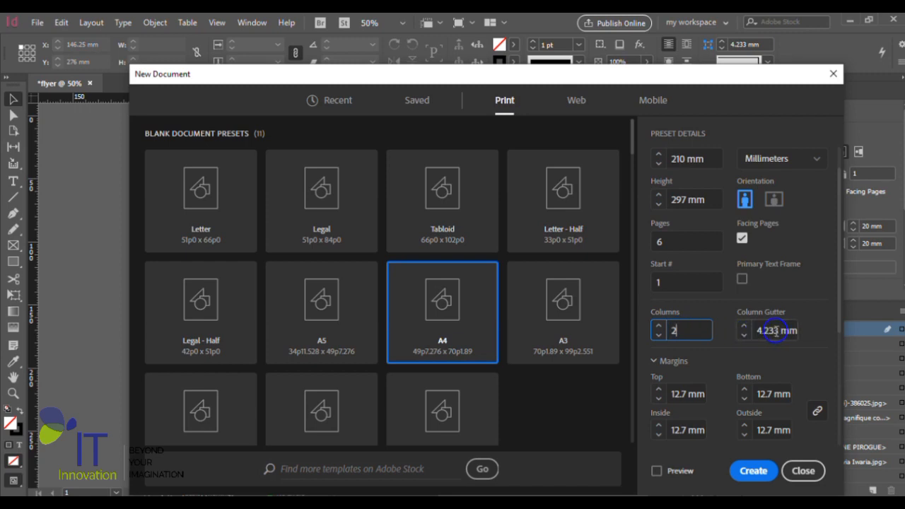
{"action": "left_click", "coordinate": [776, 330]}
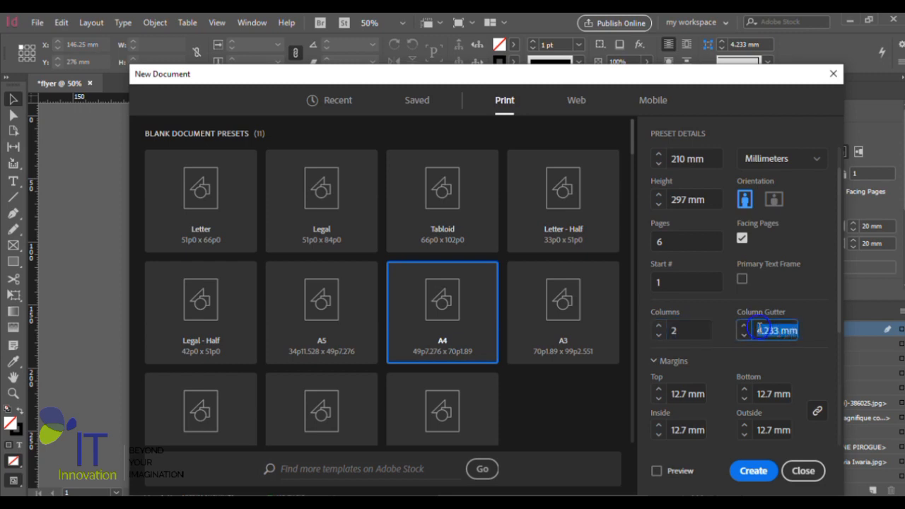
{"action": "type", "text": "3"}
{"action": "left_click", "coordinate": [740, 366]}
- Set the linked top, bottom, inside and outside margins to 20 mm
{"action": "scroll", "coordinate": [707, 364], "scroll_direction": "down", "scroll_amount": 2}
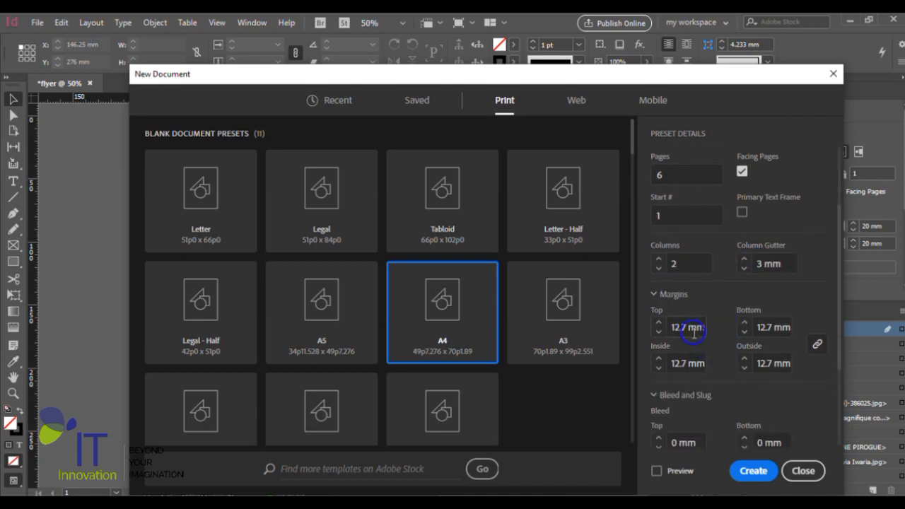
{"action": "scroll", "coordinate": [700, 339], "scroll_direction": "up", "scroll_amount": 3}
{"action": "scroll", "coordinate": [712, 357], "scroll_direction": "down", "scroll_amount": 2}
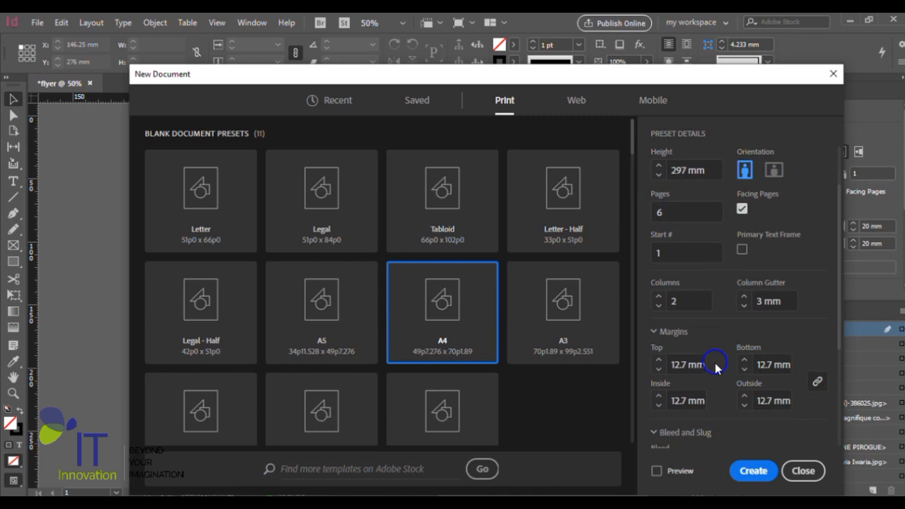
{"action": "triple_click", "coordinate": [684, 367]}
{"action": "type", "text": "20"}
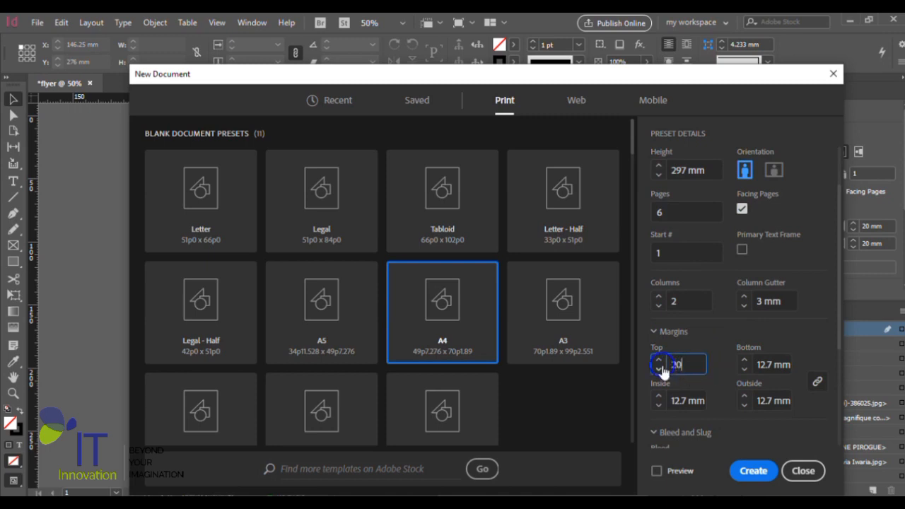
{"action": "key", "text": "Tab"}
- Set the linked bleed to 3 mm on all sides of the document
{"action": "scroll", "coordinate": [716, 382], "scroll_direction": "down", "scroll_amount": 3}
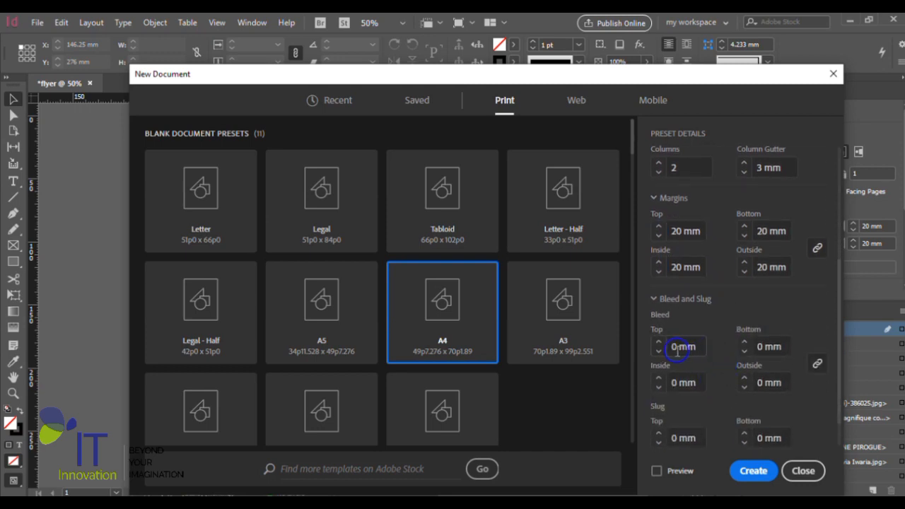
{"action": "scroll", "coordinate": [678, 352], "scroll_direction": "down", "scroll_amount": 1}
{"action": "left_click", "coordinate": [679, 309]}
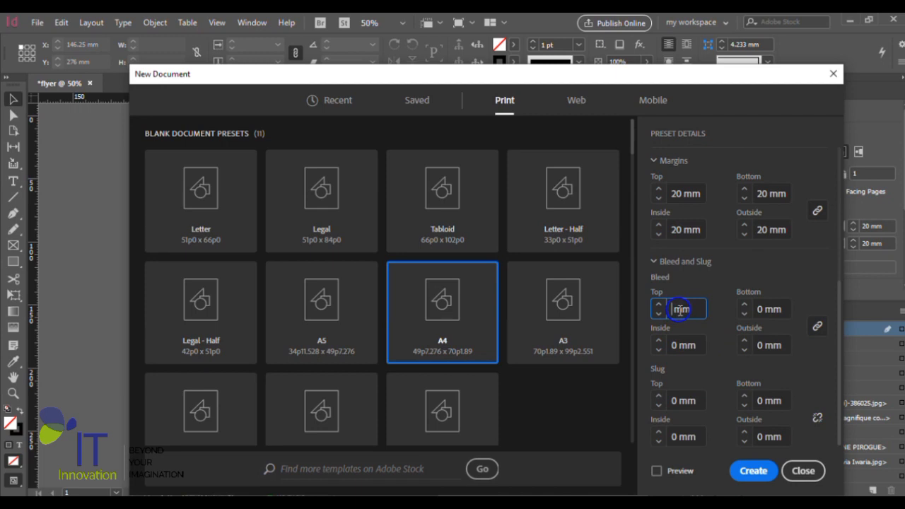
{"action": "key", "text": "Tab"}
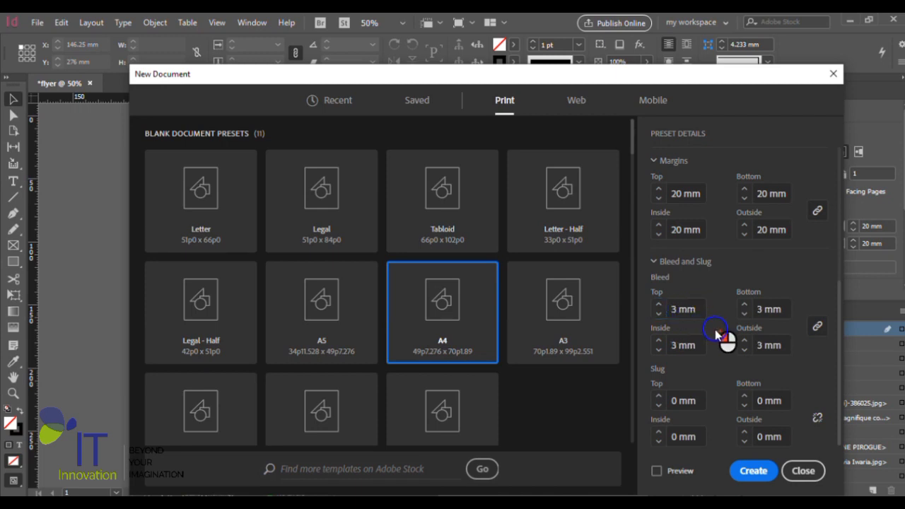
- Name the document "magazine" and create it with the chosen settings
{"action": "scroll", "coordinate": [716, 334], "scroll_direction": "up", "scroll_amount": 6}
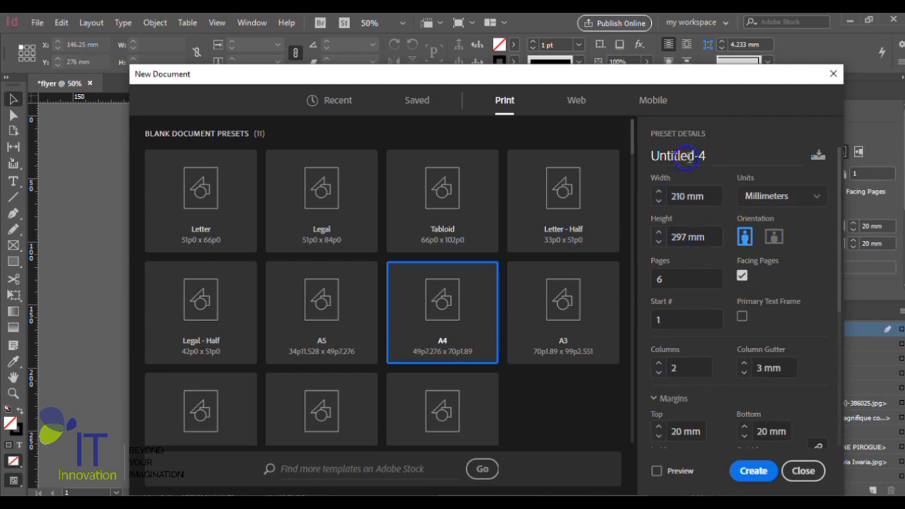
{"action": "left_click", "coordinate": [713, 157]}
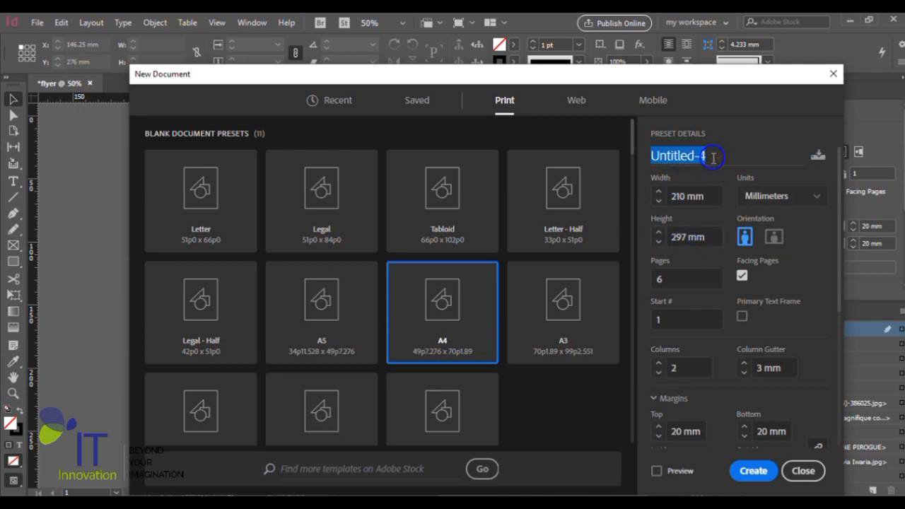
{"action": "type", "text": "magazine"}
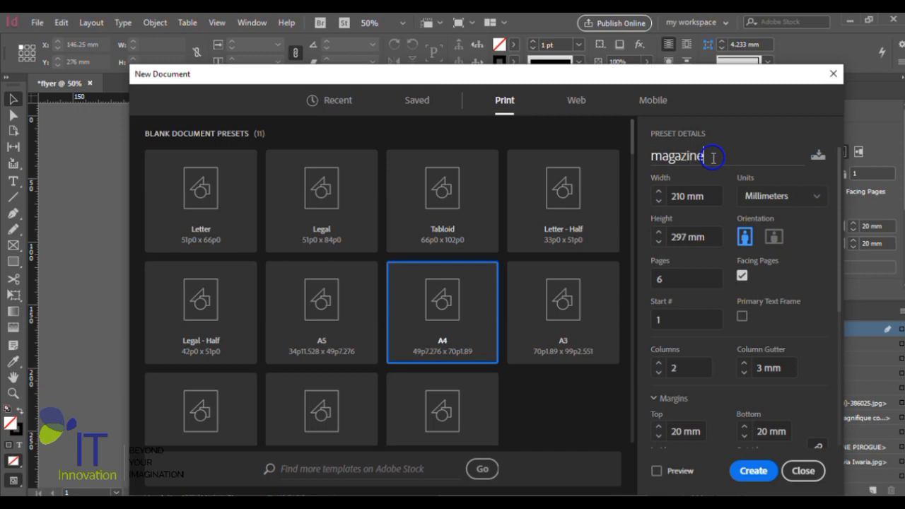
{"action": "left_click", "coordinate": [751, 473]}
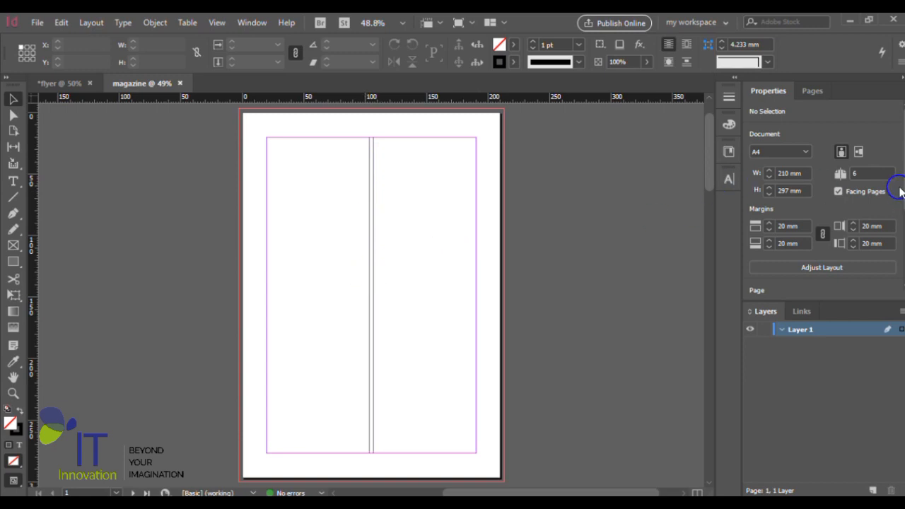
- Examine the magazine's single pages and facing spreads, checking their columns, margins and bleed
{"action": "scroll", "coordinate": [901, 182], "scroll_direction": "down", "scroll_amount": 3}
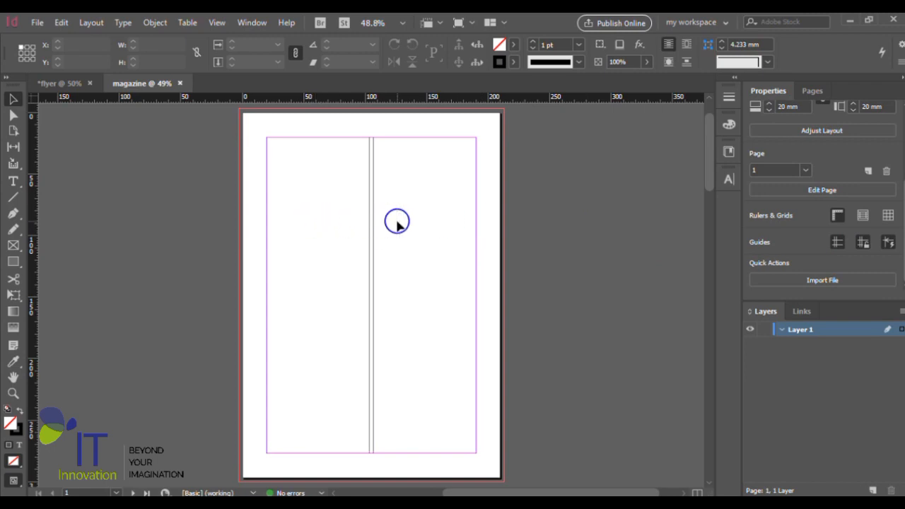
{"action": "scroll", "coordinate": [397, 223], "scroll_direction": "down", "scroll_amount": 10}
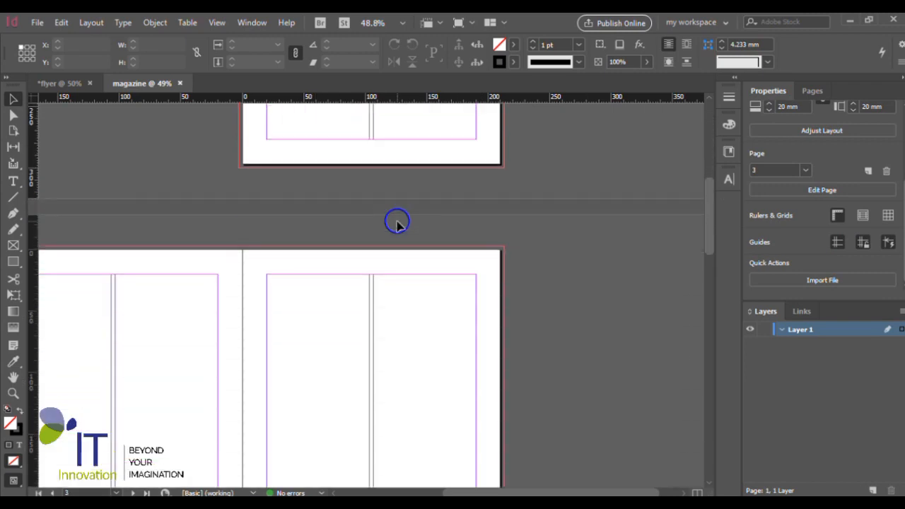
{"action": "scroll", "coordinate": [397, 222], "scroll_direction": "left", "scroll_amount": 5}
{"action": "scroll", "coordinate": [397, 223], "scroll_direction": "down", "scroll_amount": 5}
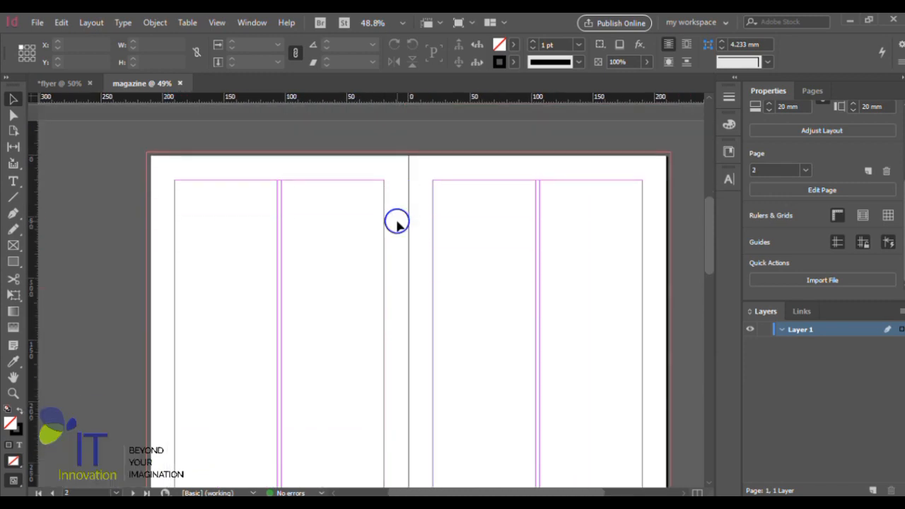
{"action": "scroll", "coordinate": [397, 223], "scroll_direction": "down", "scroll_amount": 8}
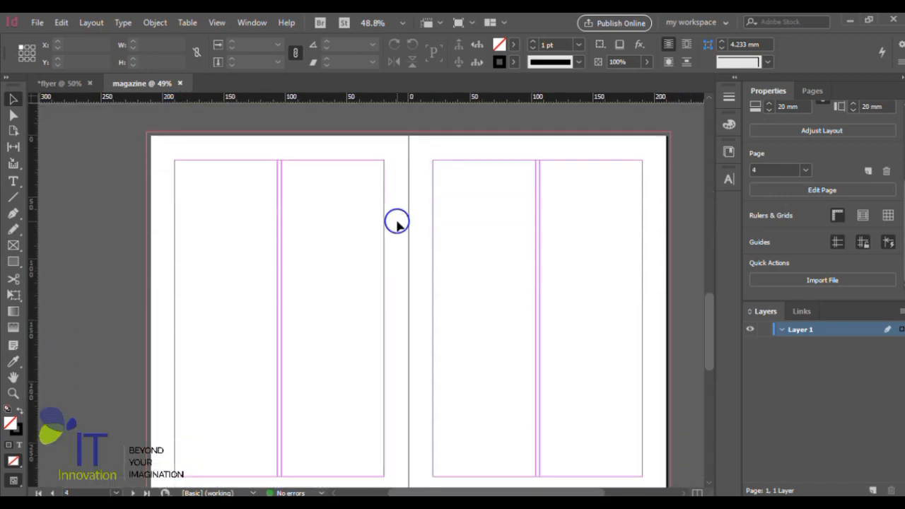
{"action": "scroll", "coordinate": [397, 223], "scroll_direction": "down", "scroll_amount": 3}
{"action": "scroll", "coordinate": [396, 222], "scroll_direction": "down", "scroll_amount": 4}
{"action": "scroll", "coordinate": [397, 223], "scroll_direction": "up", "scroll_amount": 5}
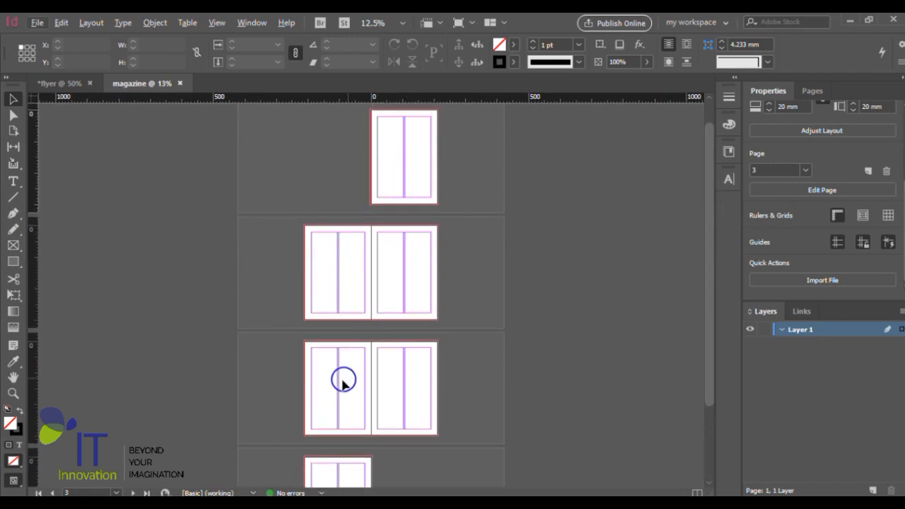
{"action": "scroll", "coordinate": [464, 270], "scroll_direction": "up", "scroll_amount": 1}
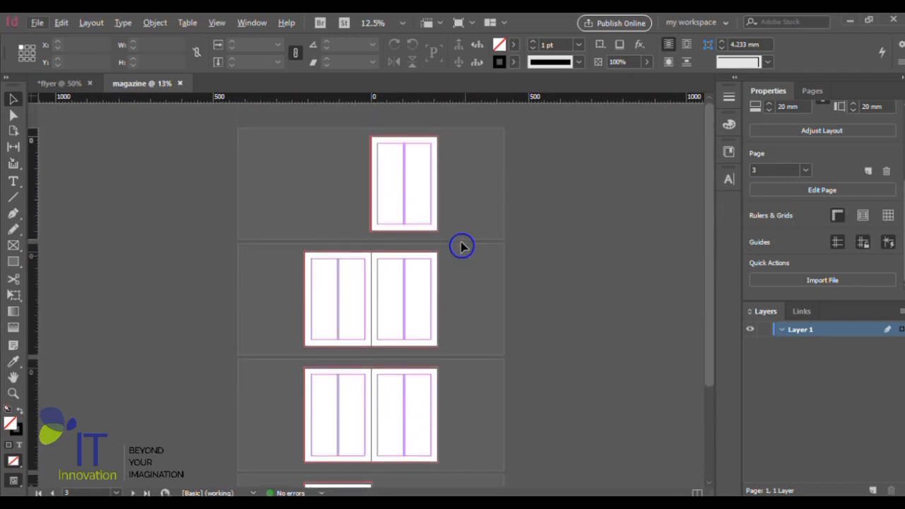
{"action": "scroll", "coordinate": [442, 203], "scroll_direction": "up", "scroll_amount": 2}
{"action": "scroll", "coordinate": [442, 216], "scroll_direction": "up", "scroll_amount": 4}
{"action": "scroll", "coordinate": [440, 229], "scroll_direction": "right", "scroll_amount": 1}
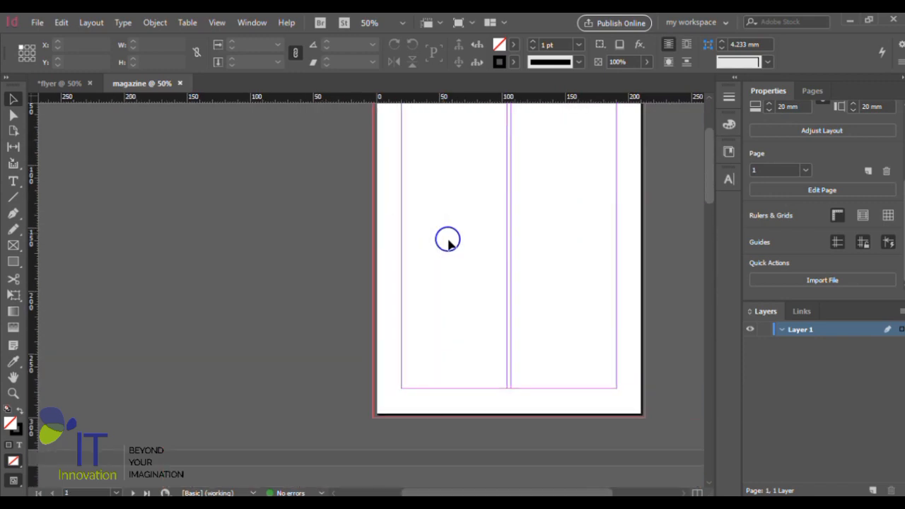
{"action": "scroll", "coordinate": [446, 235], "scroll_direction": "up", "scroll_amount": 2}
{"action": "scroll", "coordinate": [449, 241], "scroll_direction": "down", "scroll_amount": 1}
{"action": "scroll", "coordinate": [450, 257], "scroll_direction": "down", "scroll_amount": 1}
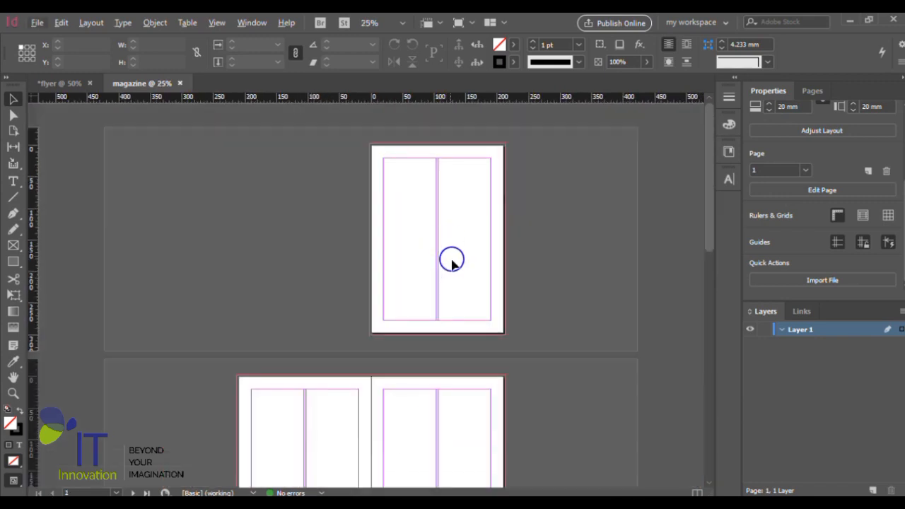
{"action": "scroll", "coordinate": [451, 265], "scroll_direction": "up", "scroll_amount": 1}
{"action": "scroll", "coordinate": [452, 269], "scroll_direction": "up", "scroll_amount": 1}
{"action": "scroll", "coordinate": [453, 269], "scroll_direction": "right", "scroll_amount": 1}
{"action": "scroll", "coordinate": [453, 269], "scroll_direction": "up", "scroll_amount": 1}
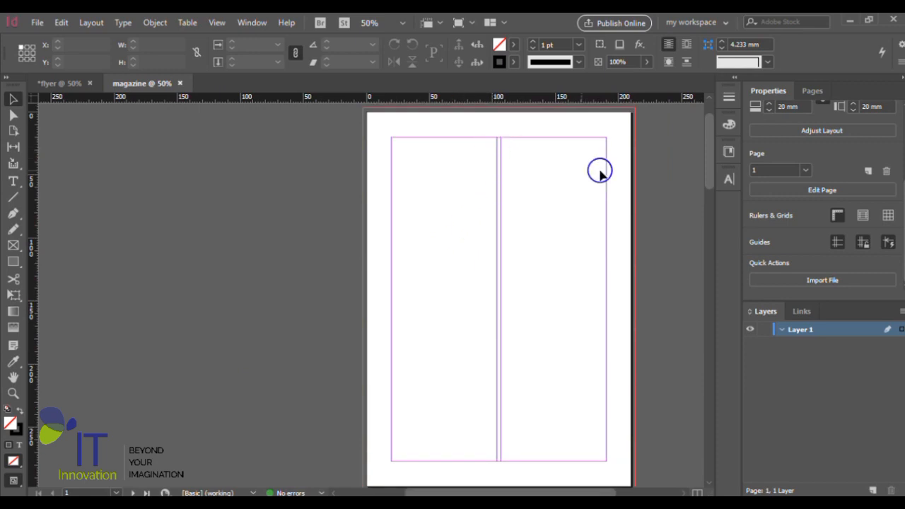
- Review the document's page size, margins and bleed in the Adjust Layout settings, leaving them as they are
{"action": "scroll", "coordinate": [855, 170], "scroll_direction": "up", "scroll_amount": 5}
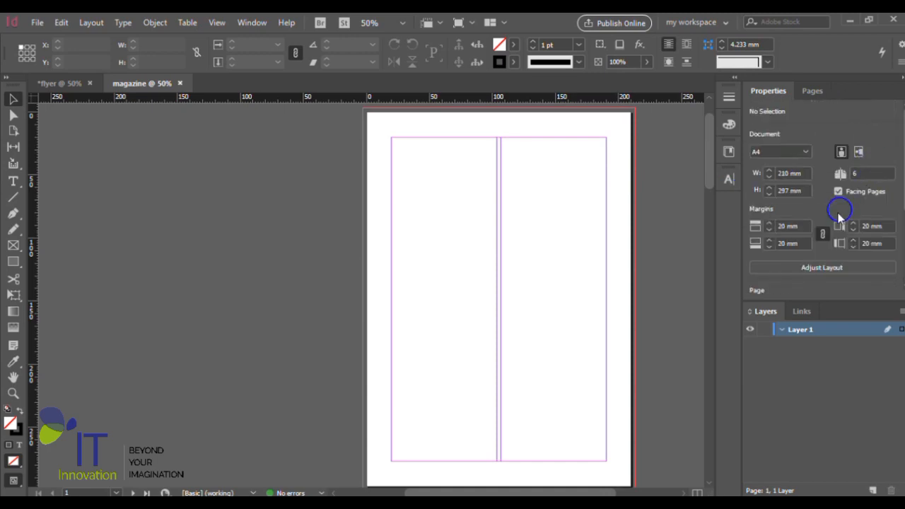
{"action": "scroll", "coordinate": [838, 216], "scroll_direction": "down", "scroll_amount": 3}
{"action": "left_click", "coordinate": [848, 185]}
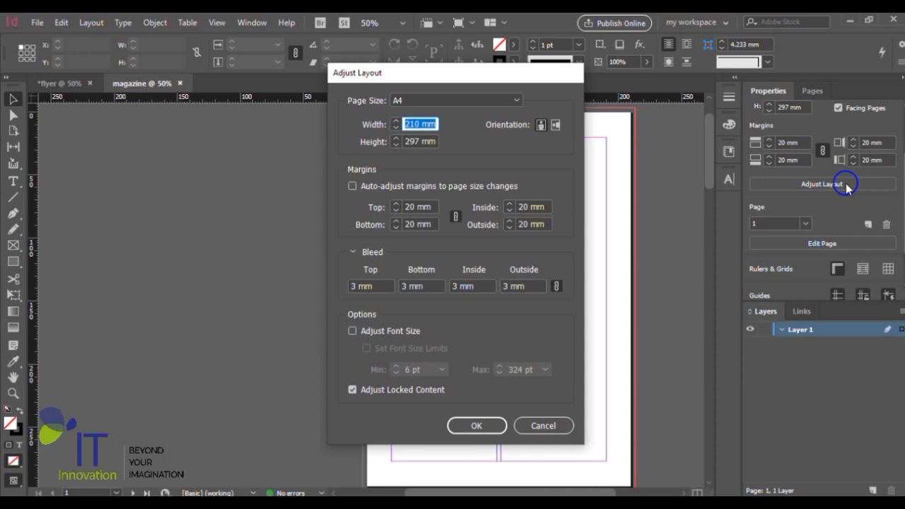
{"action": "left_click", "coordinate": [518, 101]}
{"action": "left_click", "coordinate": [519, 101]}
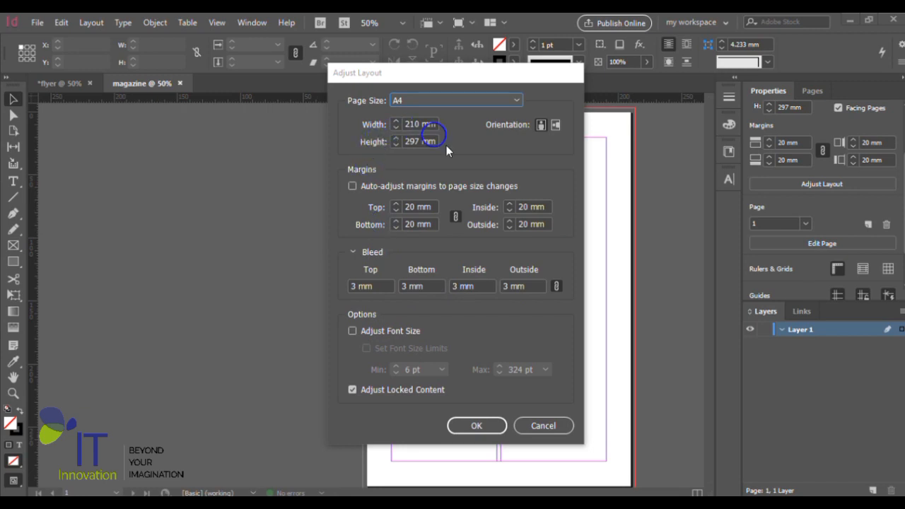
{"action": "left_click", "coordinate": [561, 429]}
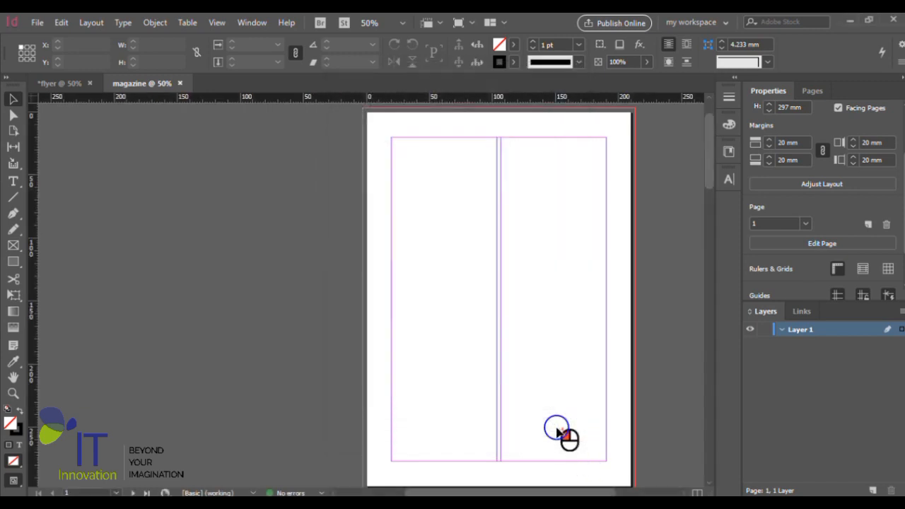
- Set the column gutter of page 1 to 5 mm in its margin and column settings, and finish editing the page
{"action": "scroll", "coordinate": [512, 259], "scroll_direction": "up", "scroll_amount": 1}
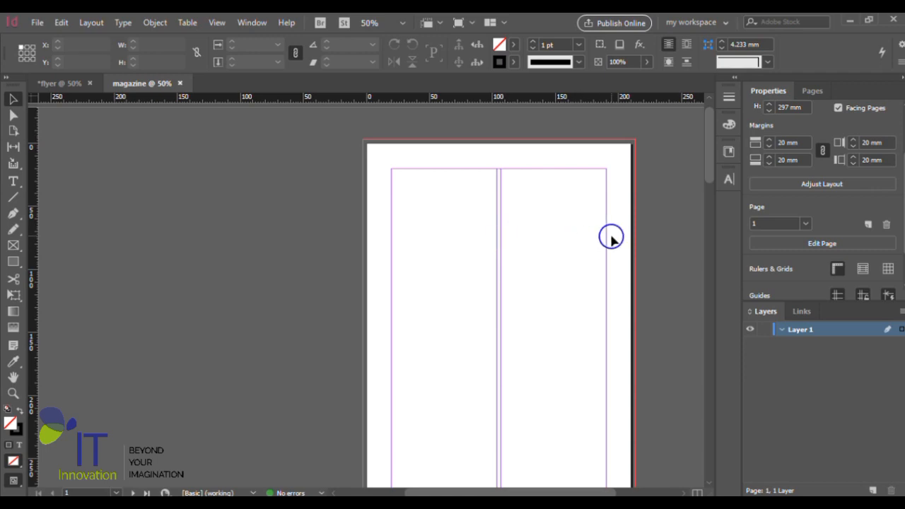
{"action": "left_click", "coordinate": [820, 241]}
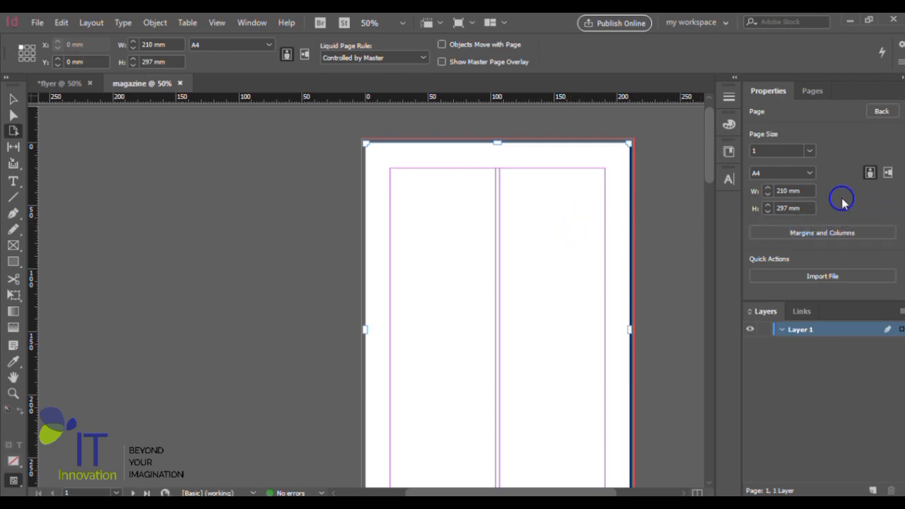
{"action": "left_click", "coordinate": [838, 235]}
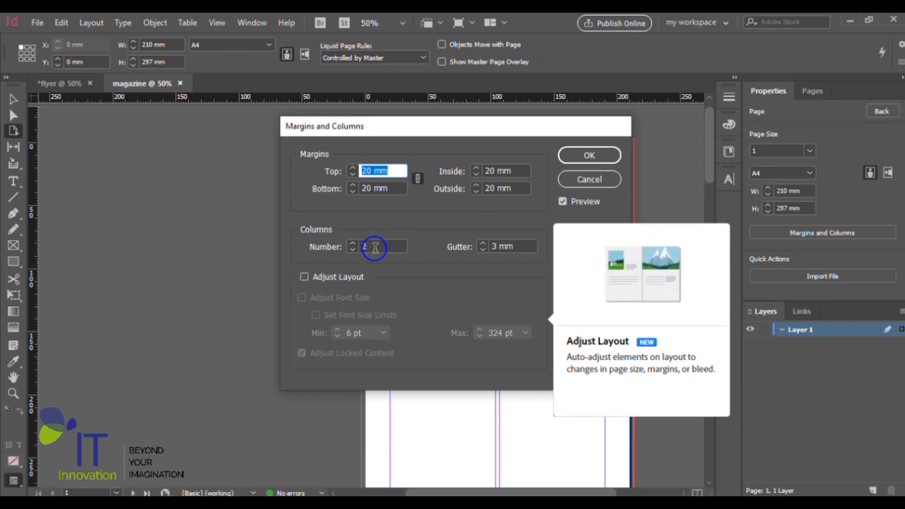
{"action": "left_click", "coordinate": [499, 246]}
{"action": "left_click_drag", "start_coordinate": [497, 246], "coordinate": [486, 247]}
{"action": "type", "text": "5"}
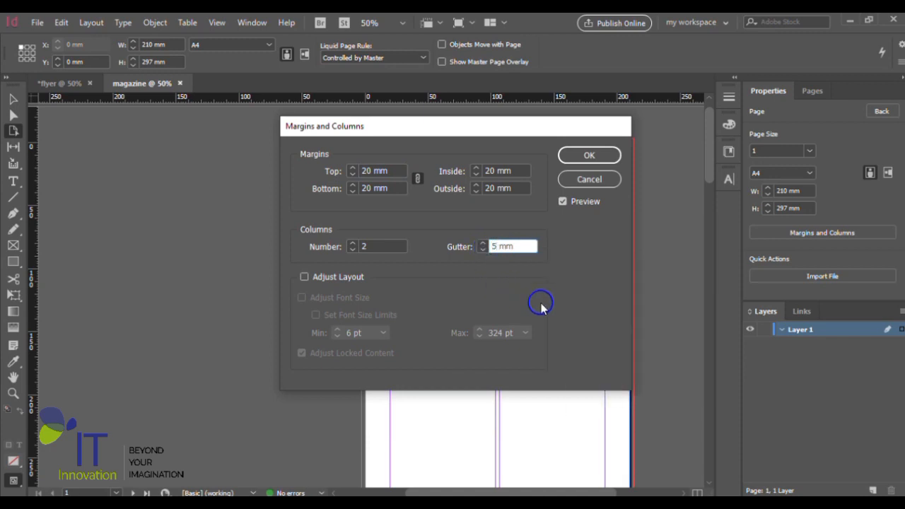
{"action": "left_click", "coordinate": [601, 155]}
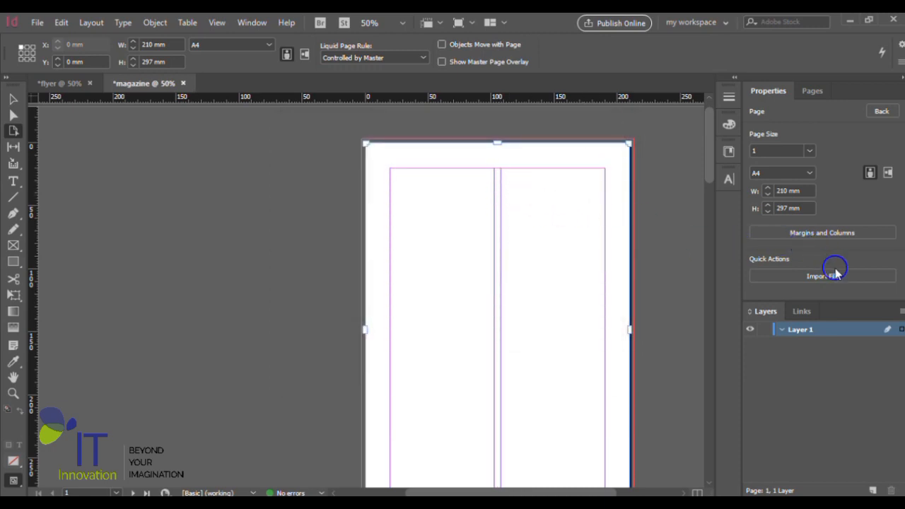
{"action": "left_click", "coordinate": [883, 111]}
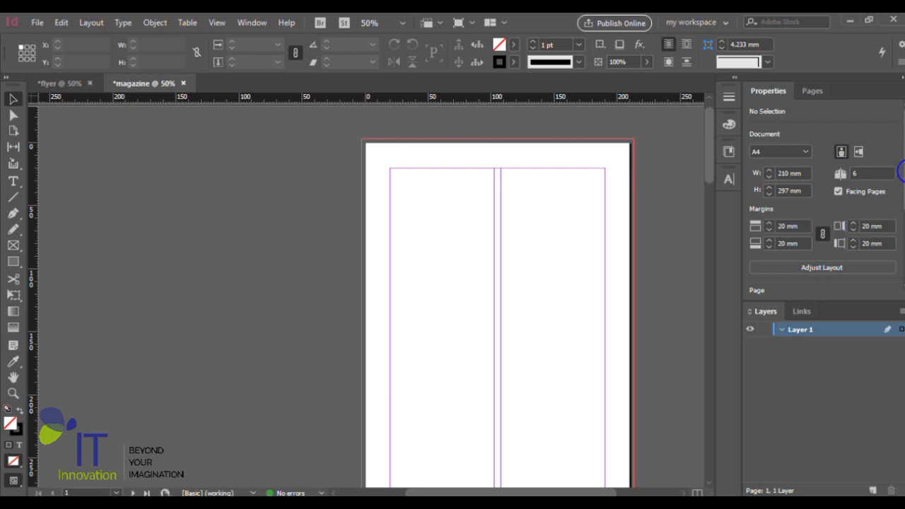
- Look through all of the magazine's pages, comparing the column gutter of page 1 with the facing spreads and the last page
{"action": "left_click_drag", "start_coordinate": [902, 172], "coordinate": [890, 135]}
{"action": "scroll", "coordinate": [514, 234], "scroll_direction": "down", "scroll_amount": 4}
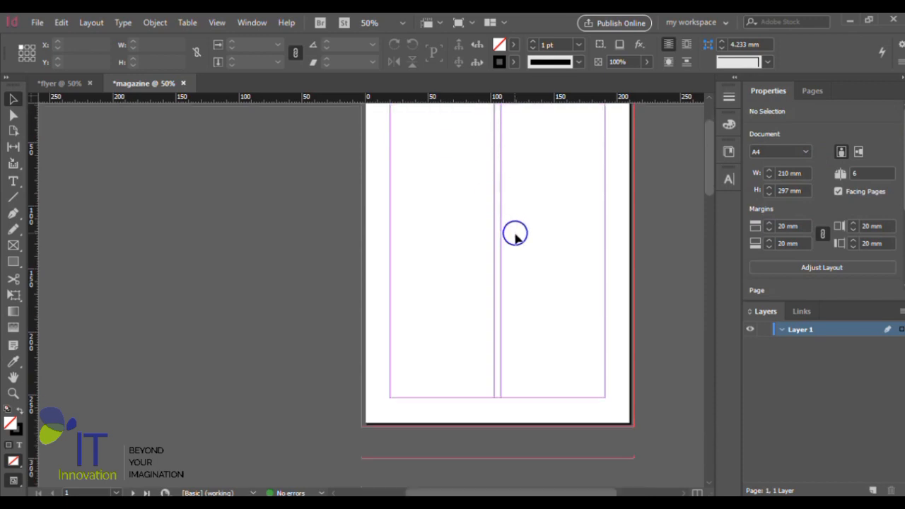
{"action": "scroll", "coordinate": [518, 251], "scroll_direction": "down", "scroll_amount": 1}
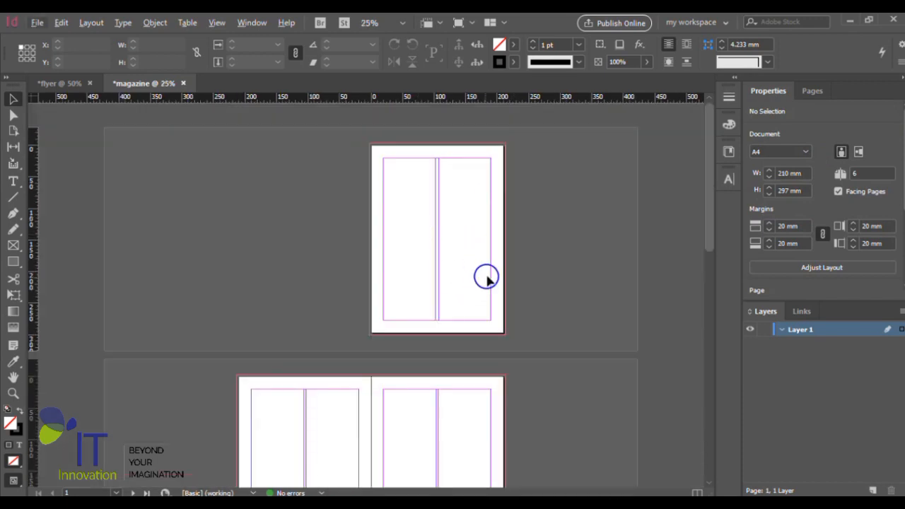
{"action": "scroll", "coordinate": [485, 277], "scroll_direction": "down", "scroll_amount": 6}
{"action": "scroll", "coordinate": [488, 278], "scroll_direction": "down", "scroll_amount": 10}
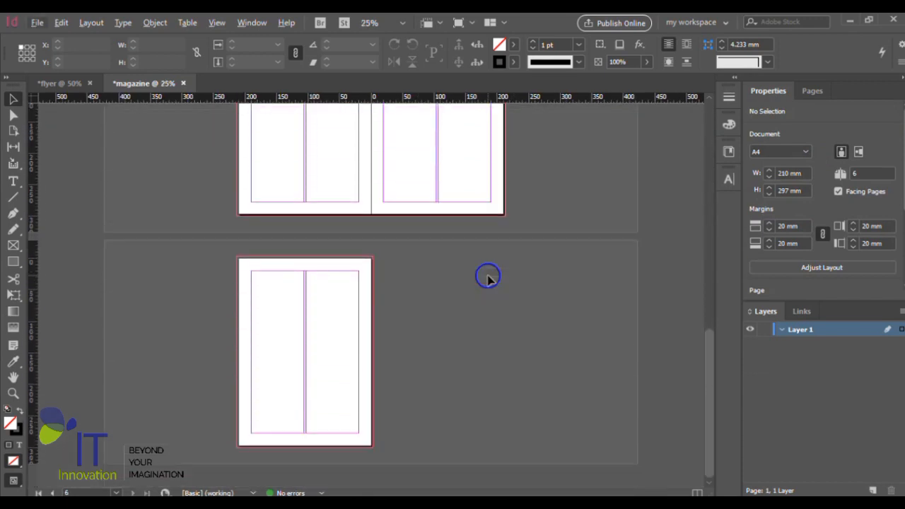
{"action": "scroll", "coordinate": [489, 277], "scroll_direction": "up", "scroll_amount": 3}
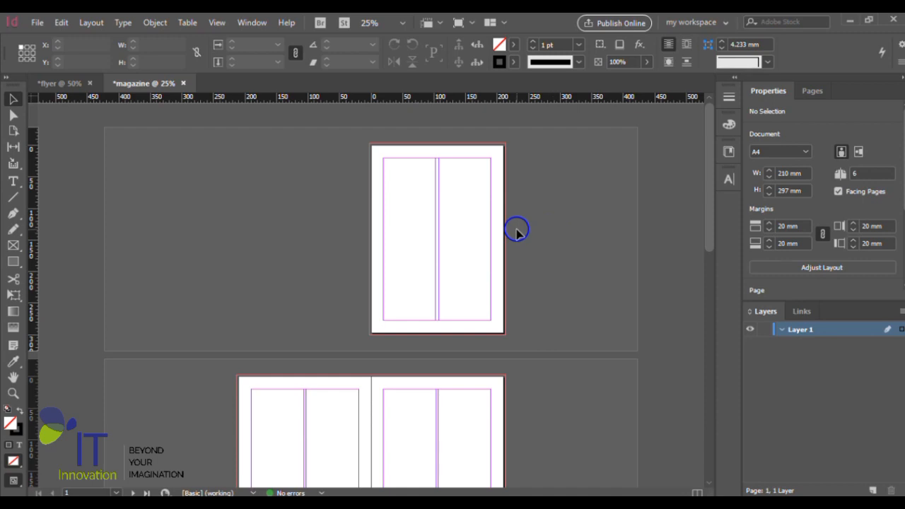
{"action": "scroll", "coordinate": [517, 232], "scroll_direction": "down", "scroll_amount": 5}
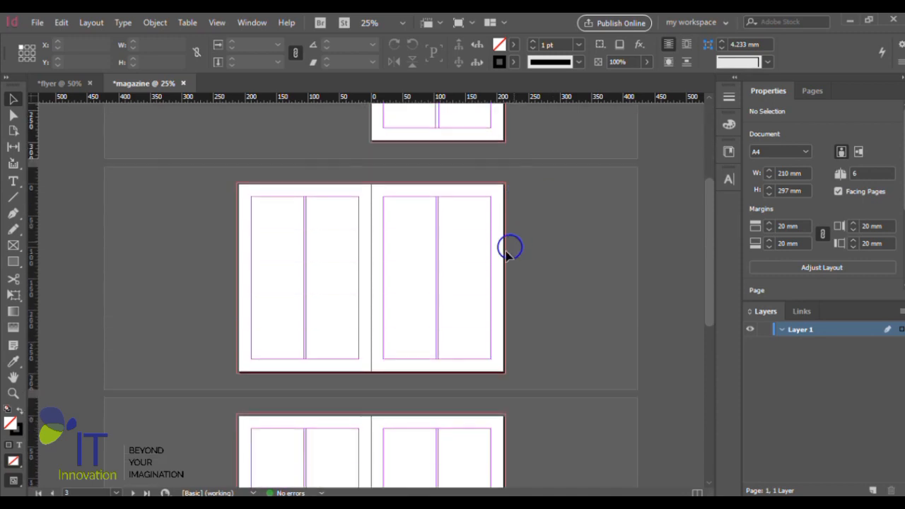
- Examine the spread of pages 2 and 3 up close, checking the bottom margins, the outer lower corners and the columns
{"action": "key", "text": "ctrl+equal"}
{"action": "key", "text": "ctrl+minus"}
{"action": "key", "text": "ctrl+equal"}
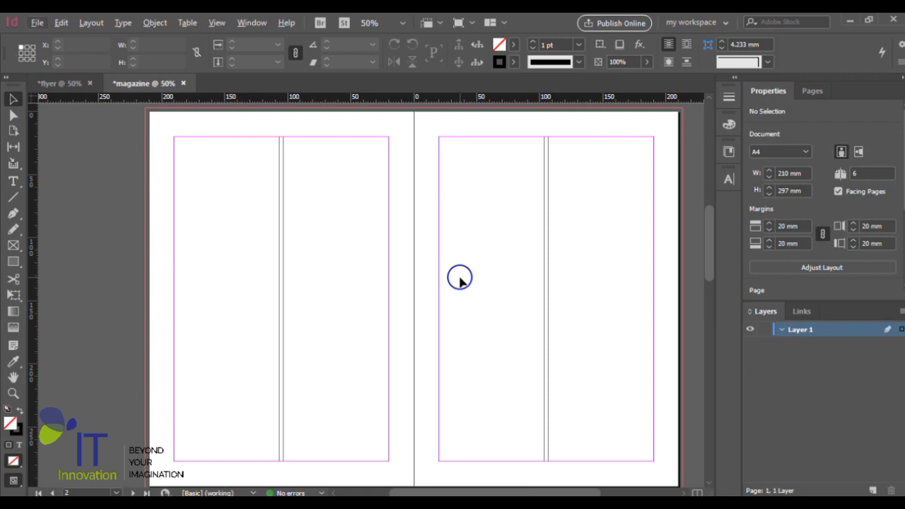
{"action": "scroll", "coordinate": [460, 282], "scroll_direction": "down", "scroll_amount": 1}
{"action": "scroll", "coordinate": [483, 292], "scroll_direction": "up", "scroll_amount": 1}
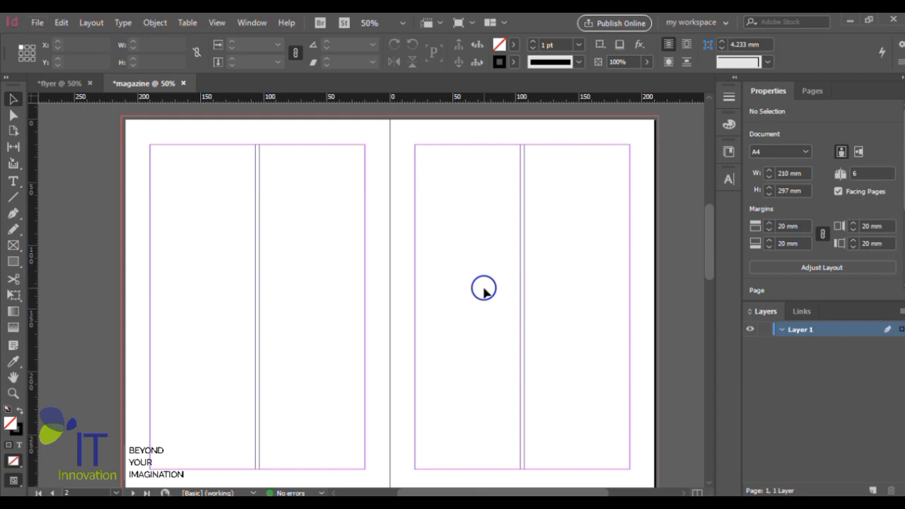
{"action": "scroll", "coordinate": [485, 289], "scroll_direction": "down", "scroll_amount": 2}
{"action": "scroll", "coordinate": [485, 384], "scroll_direction": "up", "scroll_amount": 3}
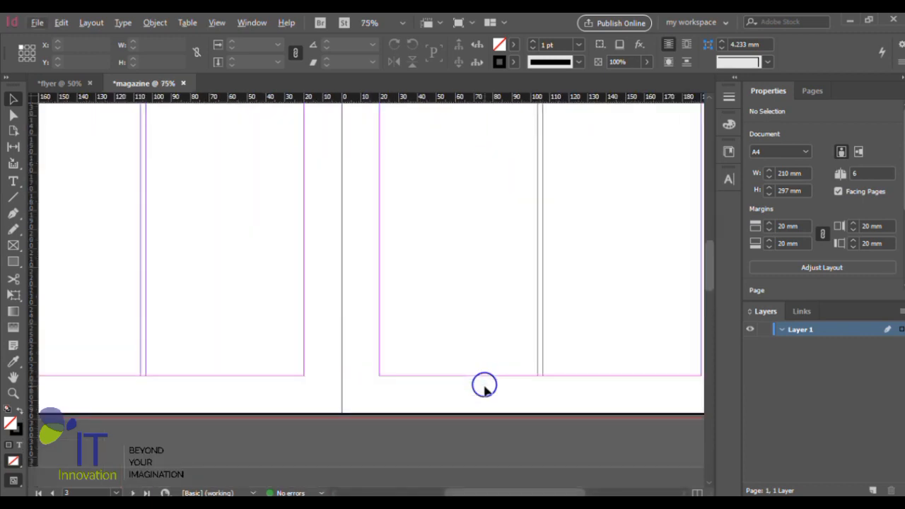
{"action": "scroll", "coordinate": [420, 376], "scroll_direction": "down", "scroll_amount": 1}
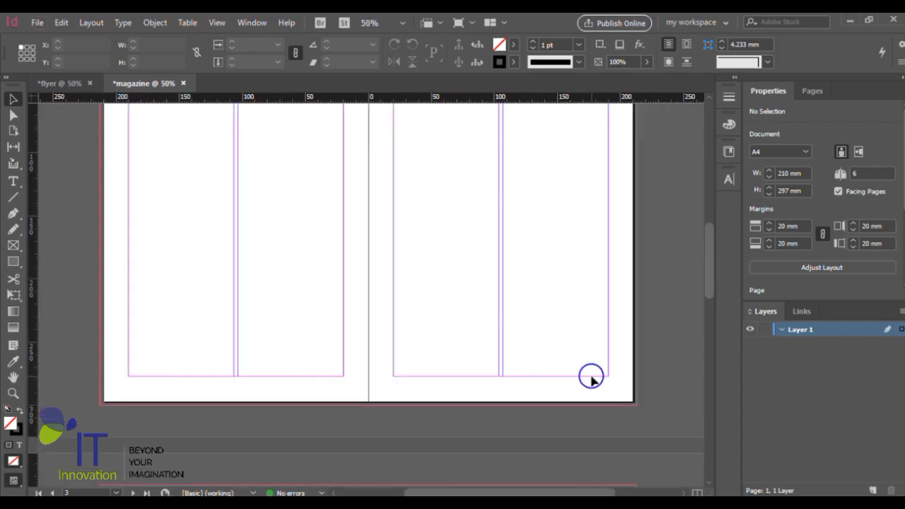
{"action": "scroll", "coordinate": [616, 380], "scroll_direction": "up", "scroll_amount": 1}
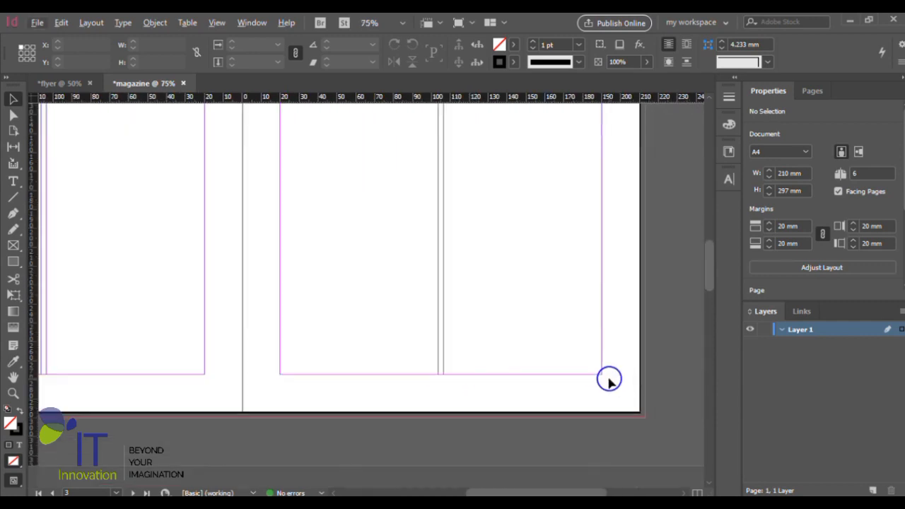
{"action": "scroll", "coordinate": [608, 379], "scroll_direction": "down", "scroll_amount": 1}
{"action": "scroll", "coordinate": [127, 365], "scroll_direction": "up", "scroll_amount": 1}
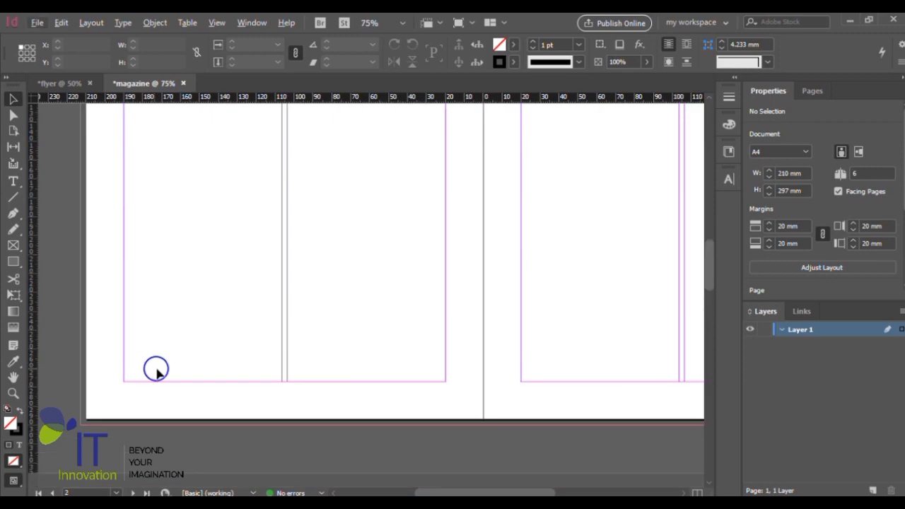
{"action": "scroll", "coordinate": [301, 357], "scroll_direction": "down", "scroll_amount": 2}
{"action": "scroll", "coordinate": [305, 357], "scroll_direction": "up", "scroll_amount": 3}
{"action": "scroll", "coordinate": [519, 177], "scroll_direction": "up", "scroll_amount": 1}
{"action": "scroll", "coordinate": [520, 222], "scroll_direction": "up", "scroll_amount": 2}
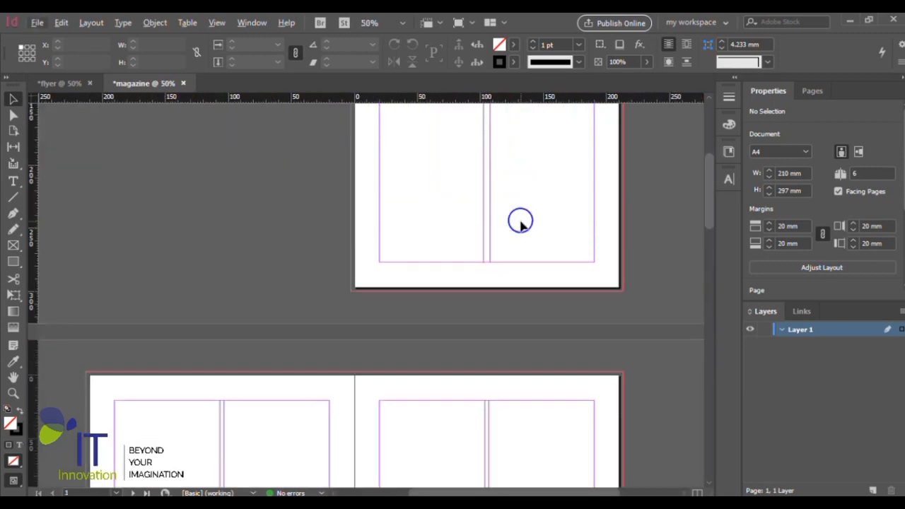
{"action": "scroll", "coordinate": [558, 293], "scroll_direction": "up", "scroll_amount": 1}
{"action": "scroll", "coordinate": [486, 282], "scroll_direction": "down", "scroll_amount": 1}
{"action": "scroll", "coordinate": [486, 283], "scroll_direction": "down", "scroll_amount": 3}
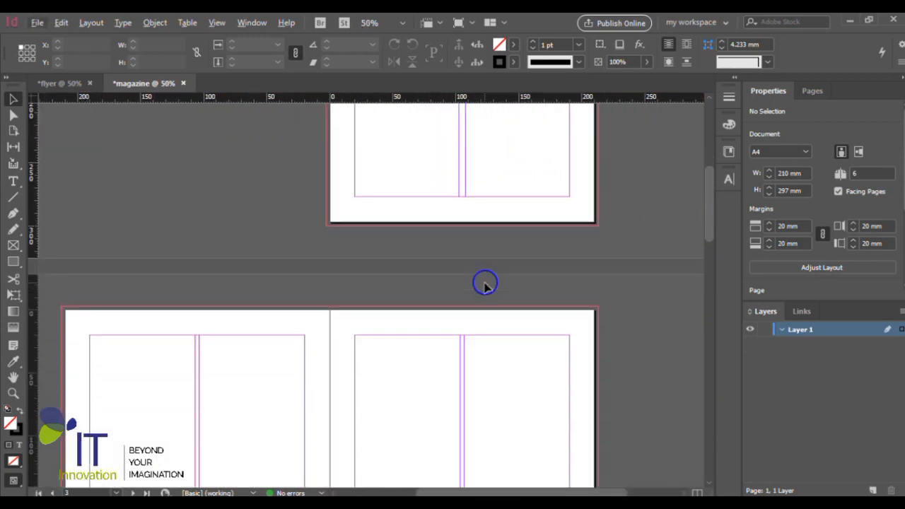
{"action": "scroll", "coordinate": [486, 283], "scroll_direction": "down", "scroll_amount": 1}
{"action": "scroll", "coordinate": [378, 372], "scroll_direction": "down", "scroll_amount": 1}
{"action": "scroll", "coordinate": [370, 384], "scroll_direction": "up", "scroll_amount": 1}
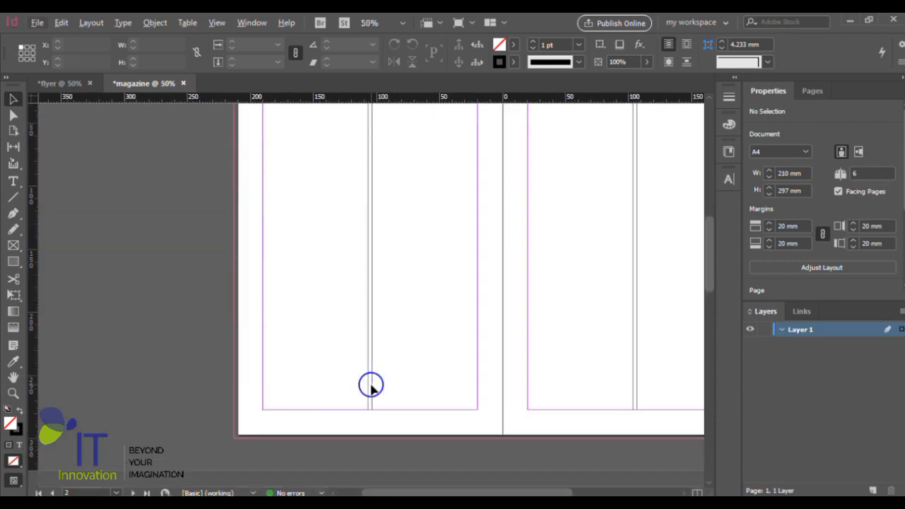
{"action": "scroll", "coordinate": [371, 386], "scroll_direction": "down", "scroll_amount": 1}
{"action": "scroll", "coordinate": [369, 378], "scroll_direction": "up", "scroll_amount": 1}
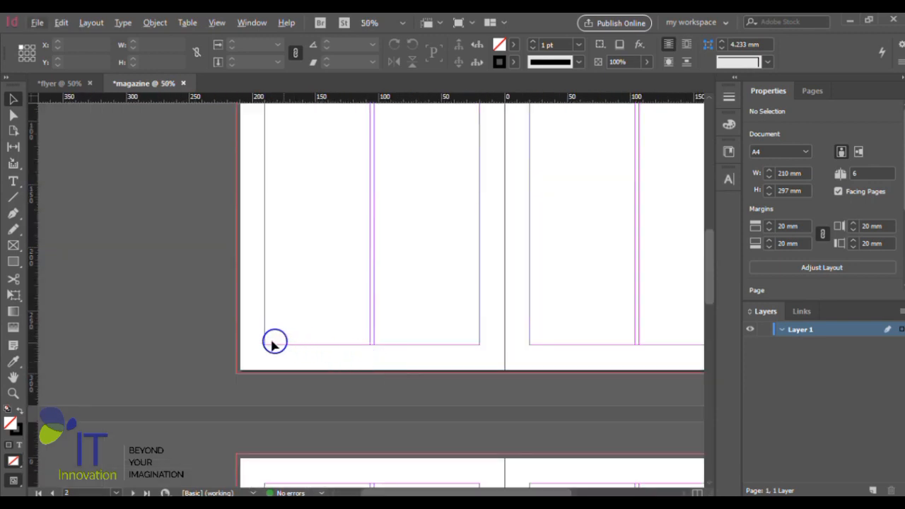
{"action": "scroll", "coordinate": [389, 323], "scroll_direction": "up", "scroll_amount": 2}
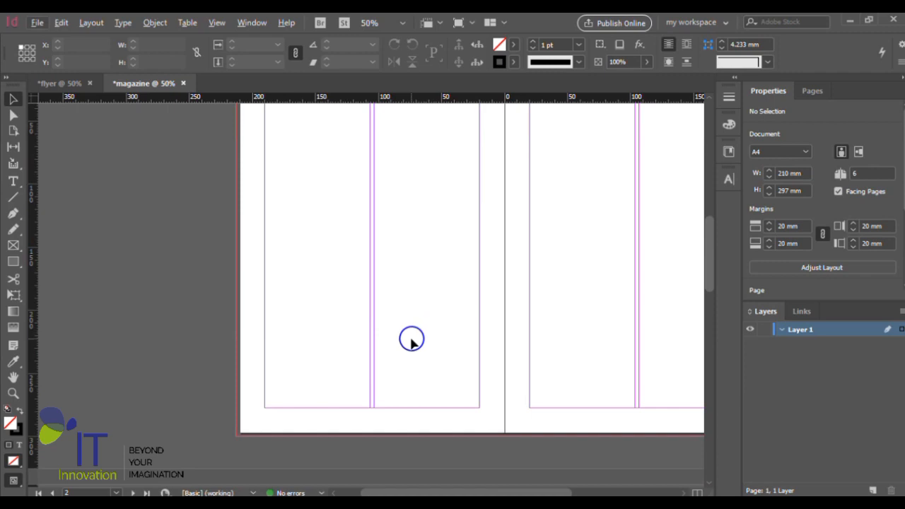
{"action": "scroll", "coordinate": [413, 339], "scroll_direction": "right", "scroll_amount": 2}
{"action": "scroll", "coordinate": [412, 340], "scroll_direction": "right", "scroll_amount": 2}
{"action": "scroll", "coordinate": [411, 340], "scroll_direction": "up", "scroll_amount": 2}
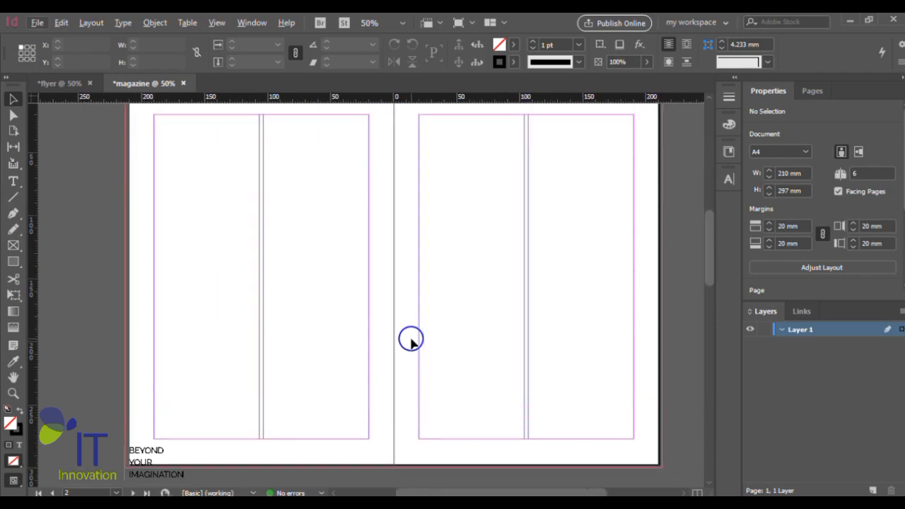
{"action": "scroll", "coordinate": [416, 328], "scroll_direction": "down", "scroll_amount": 1}
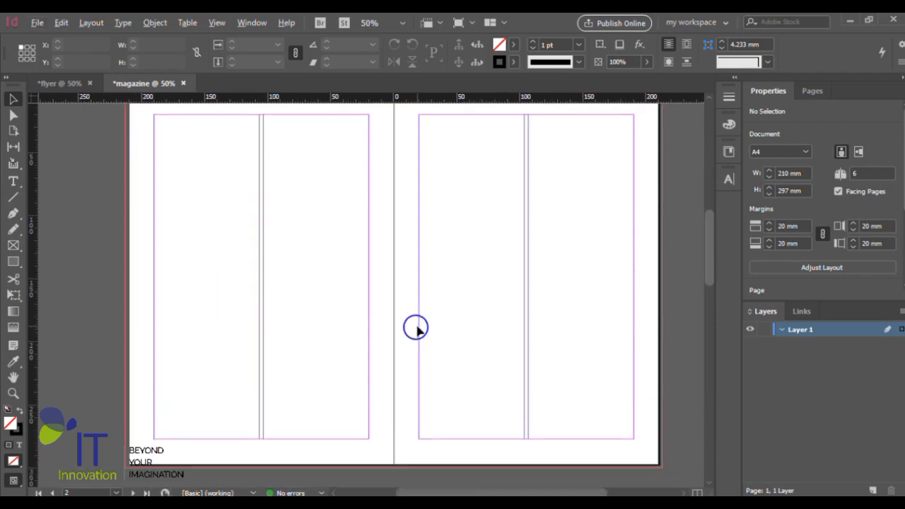
- Display the list of masters and pages and inspect the commands available for the A-Master spread
{"action": "key", "text": "ctrl+minus"}
{"action": "scroll", "coordinate": [418, 322], "scroll_direction": "up", "scroll_amount": 1}
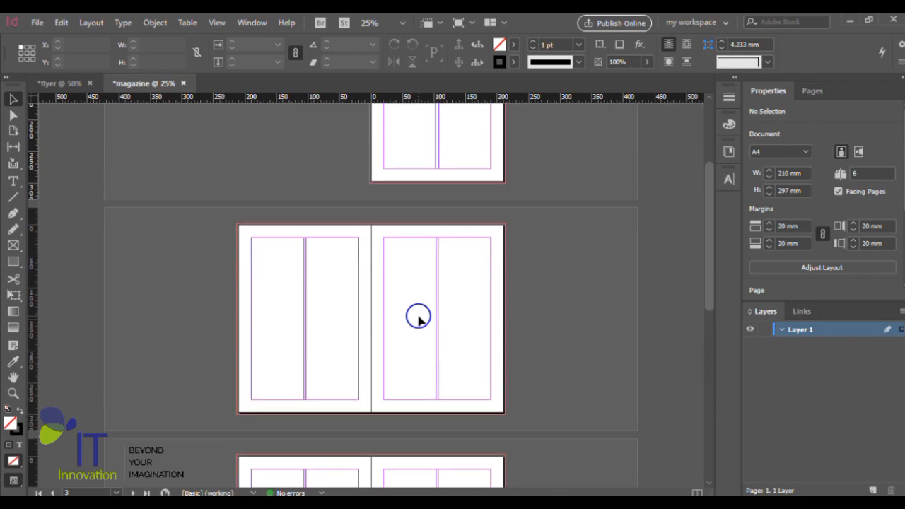
{"action": "scroll", "coordinate": [419, 317], "scroll_direction": "up", "scroll_amount": 1}
{"action": "scroll", "coordinate": [419, 317], "scroll_direction": "down", "scroll_amount": 1}
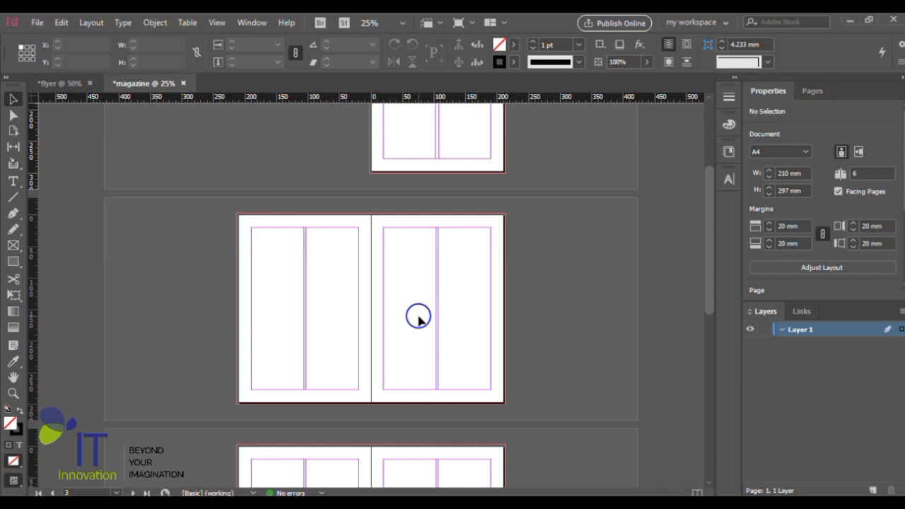
{"action": "scroll", "coordinate": [429, 271], "scroll_direction": "up", "scroll_amount": 5}
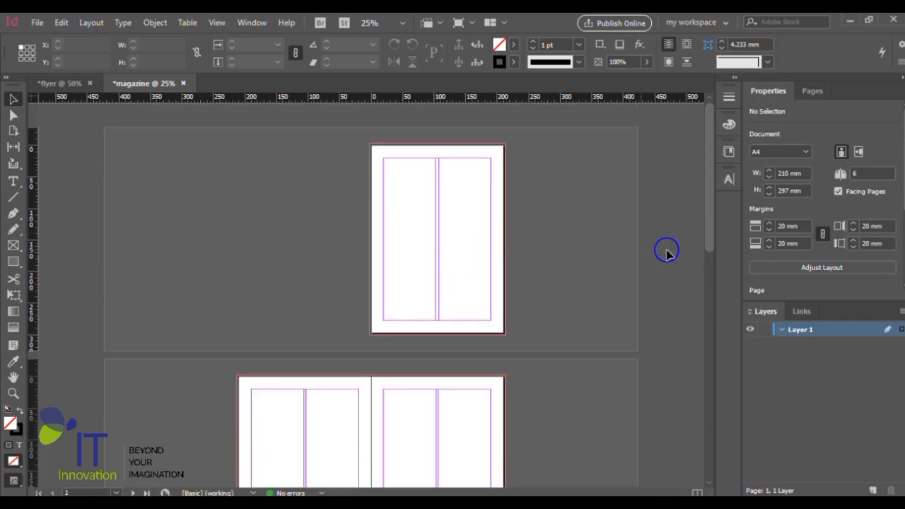
{"action": "left_click", "coordinate": [815, 91]}
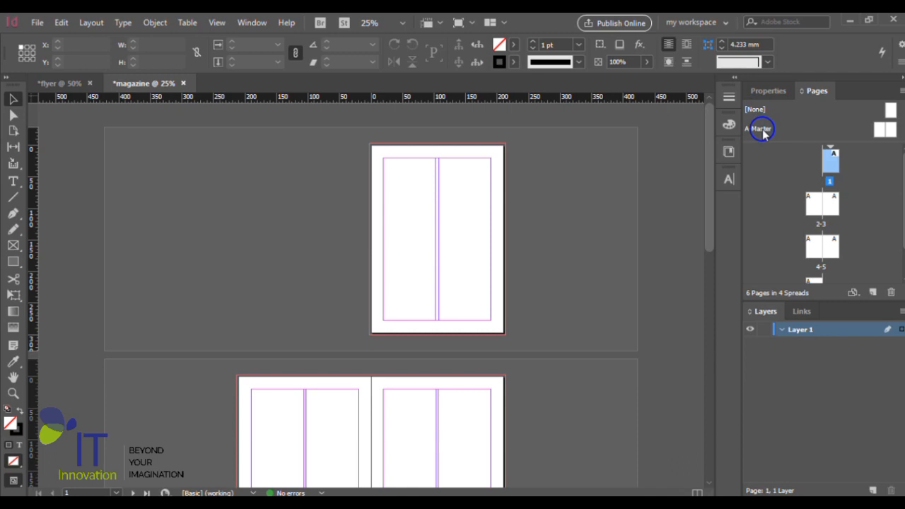
{"action": "left_click_drag", "start_coordinate": [770, 133], "coordinate": [770, 132]}
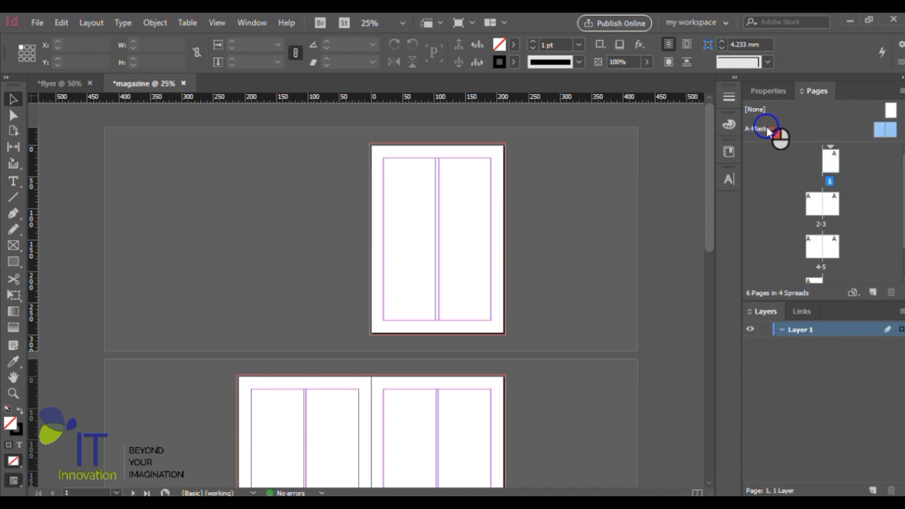
{"action": "right_click", "coordinate": [764, 132]}
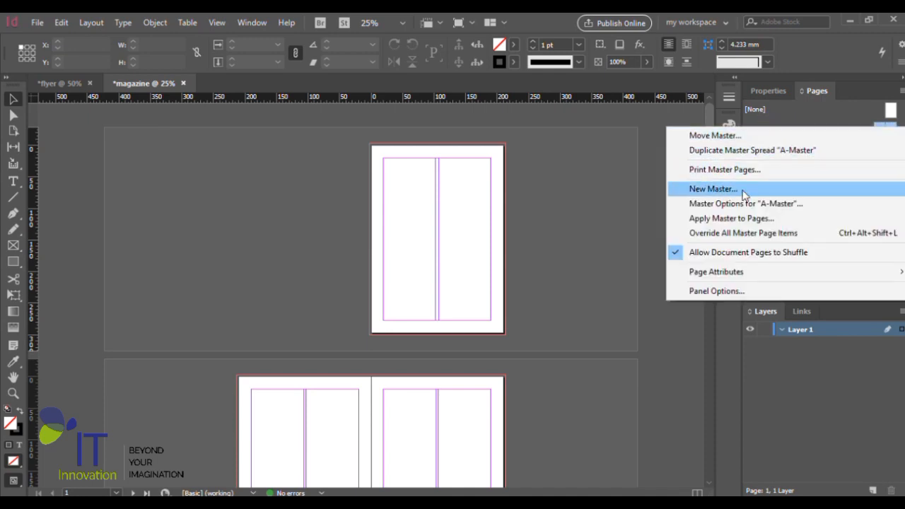
{"action": "left_click", "coordinate": [798, 112]}
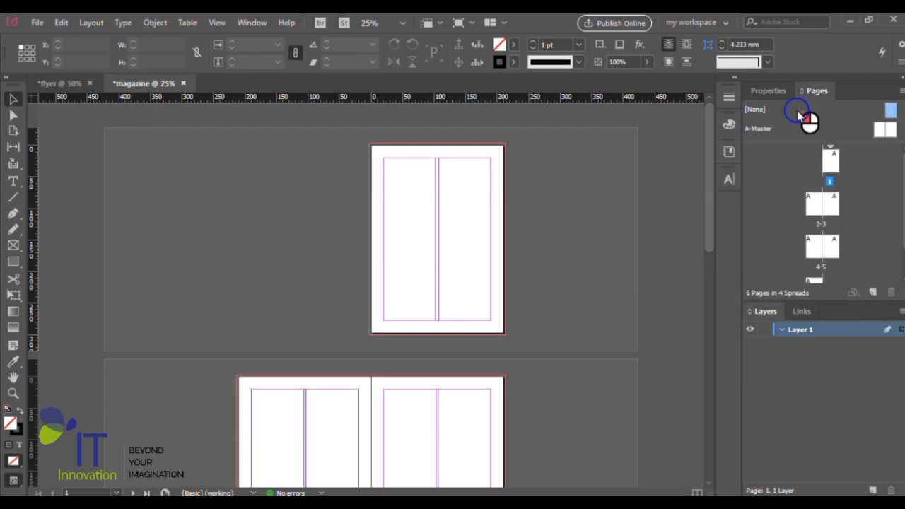
- Open the A-Master spread for editing and view the upper part of its facing pages up close
{"action": "left_click", "coordinate": [795, 134]}
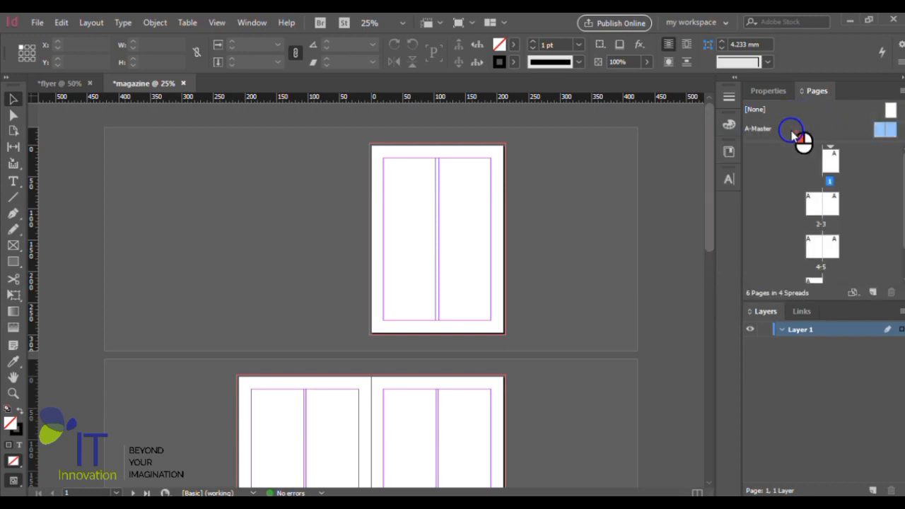
{"action": "left_click", "coordinate": [883, 130]}
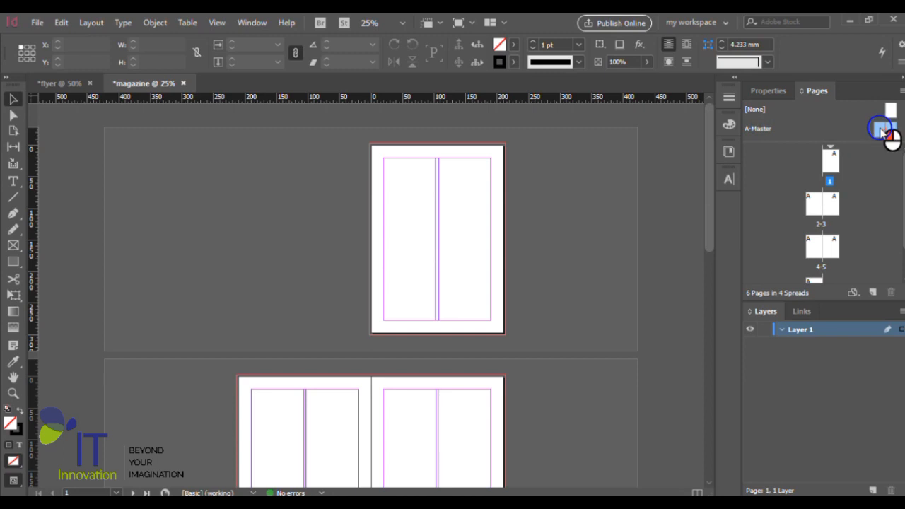
{"action": "double_click", "coordinate": [772, 133]}
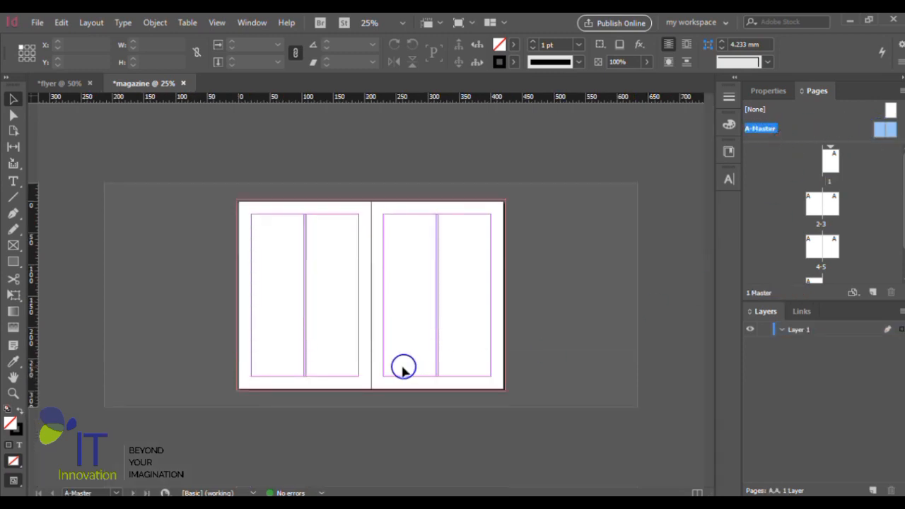
{"action": "scroll", "coordinate": [403, 367], "scroll_direction": "up", "scroll_amount": 2}
{"action": "scroll", "coordinate": [422, 312], "scroll_direction": "down", "scroll_amount": 3}
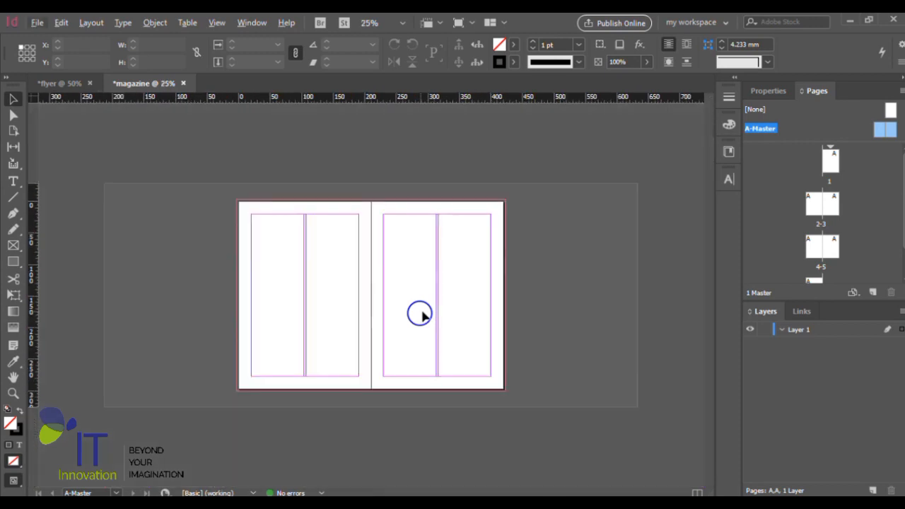
{"action": "scroll", "coordinate": [422, 312], "scroll_direction": "up", "scroll_amount": 1}
{"action": "scroll", "coordinate": [427, 312], "scroll_direction": "down", "scroll_amount": 1}
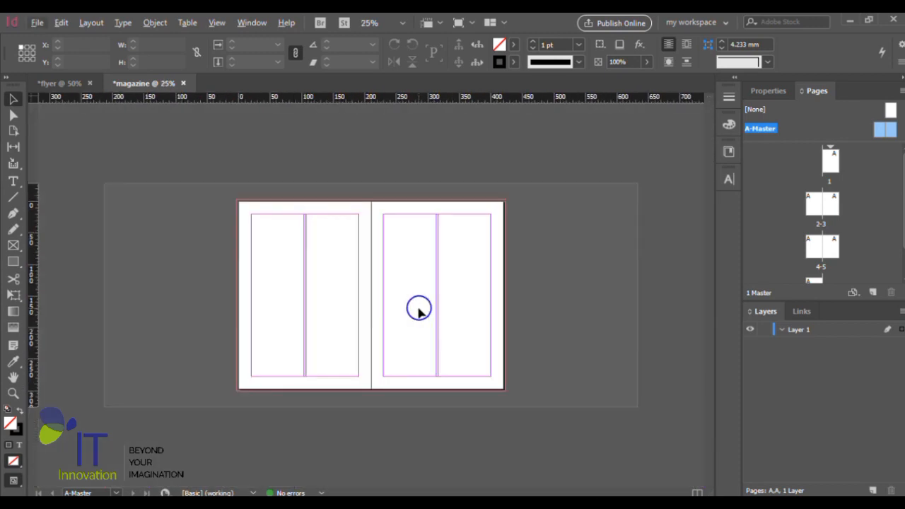
{"action": "scroll", "coordinate": [419, 309], "scroll_direction": "up", "scroll_amount": 1}
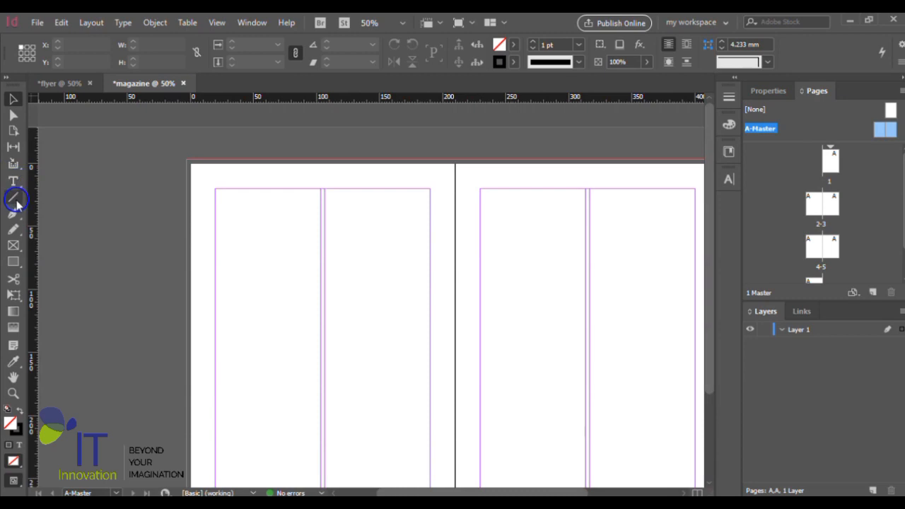
- Draw a rectangle about 107 by 22 mm at the top margin of the left master page and centre it horizontally on the page
{"action": "left_click", "coordinate": [13, 263]}
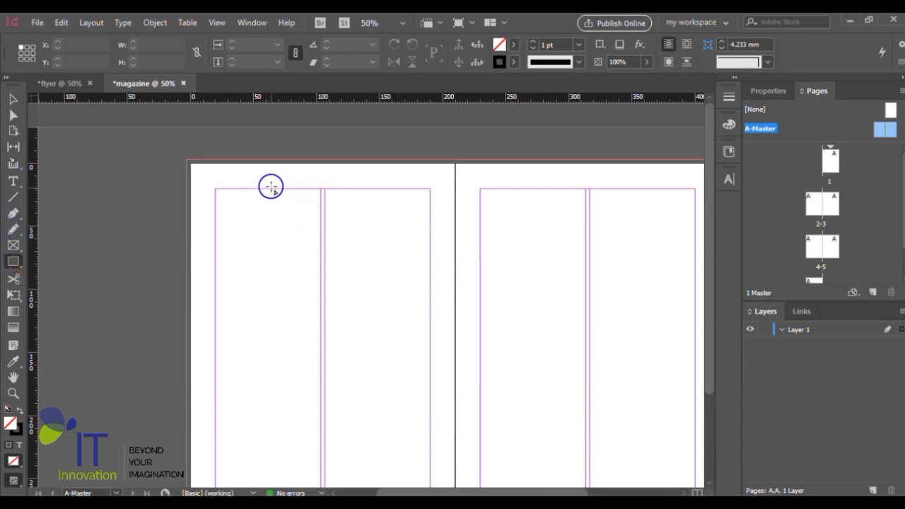
{"action": "left_click_drag", "start_coordinate": [271, 187], "coordinate": [407, 216]}
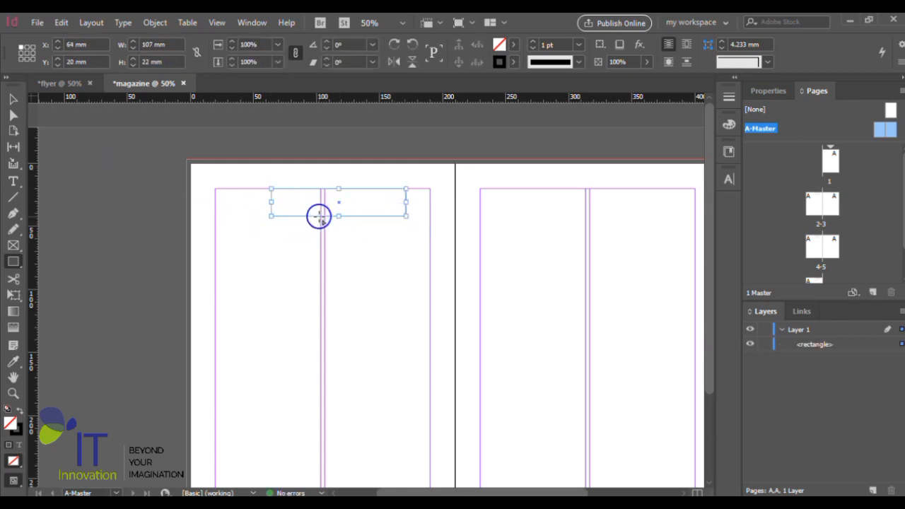
{"action": "left_click", "coordinate": [13, 99]}
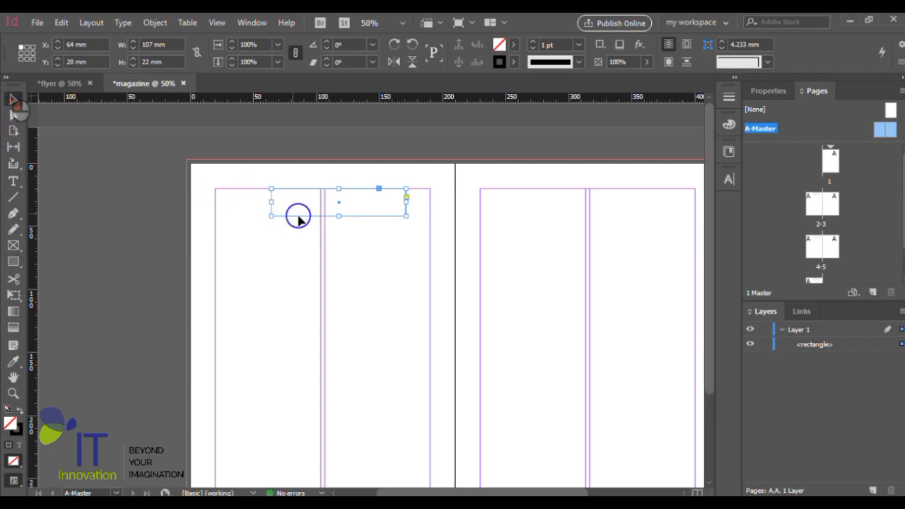
{"action": "left_click_drag", "start_coordinate": [319, 221], "coordinate": [300, 220]}
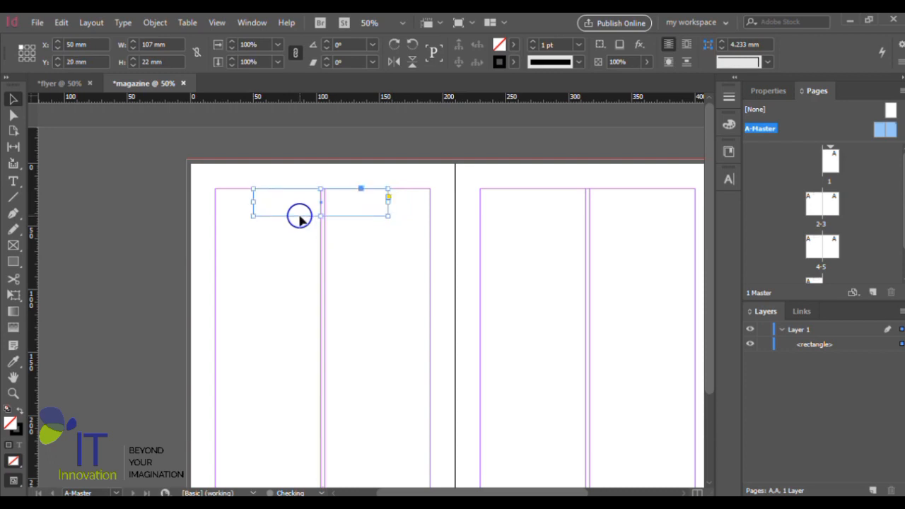
{"action": "key", "text": "ctrl+1"}
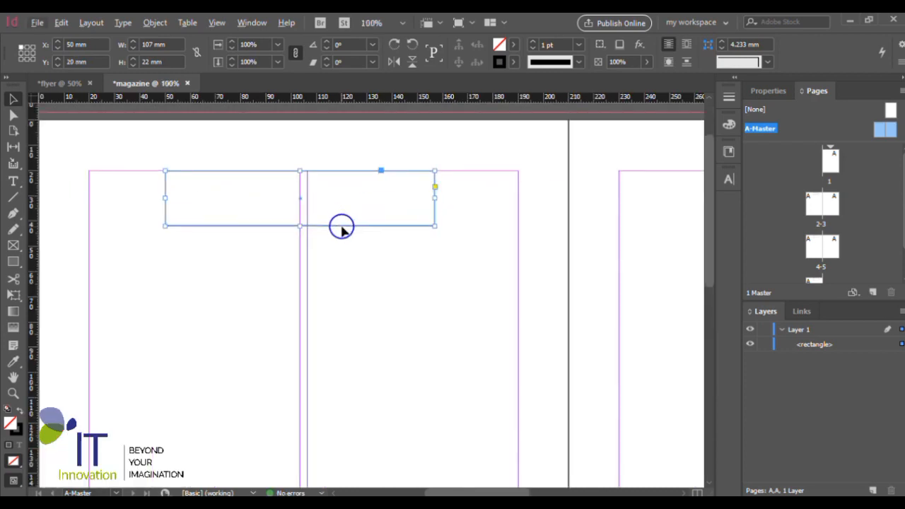
{"action": "left_click_drag", "start_coordinate": [340, 225], "coordinate": [345, 226]}
{"action": "key", "text": "ctrl+equal"}
{"action": "scroll", "coordinate": [438, 219], "scroll_direction": "up", "scroll_amount": 7}
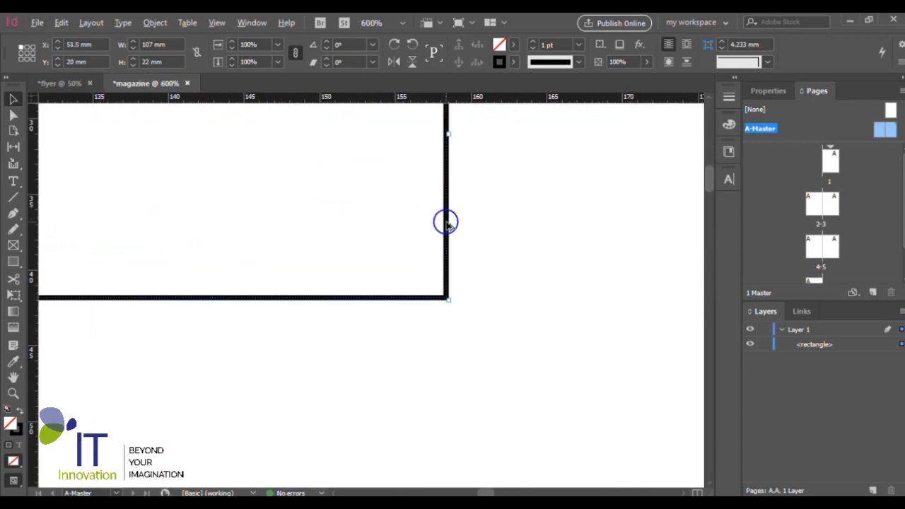
{"action": "scroll", "coordinate": [447, 225], "scroll_direction": "down", "scroll_amount": 6}
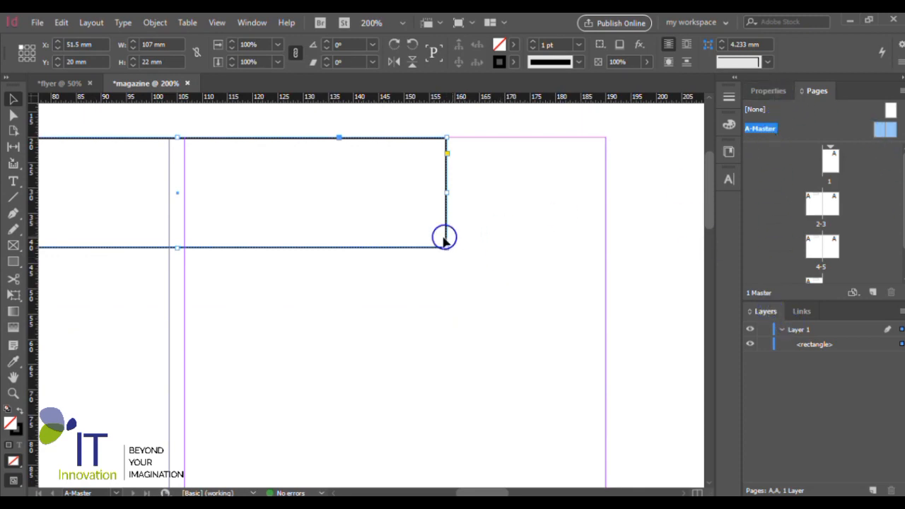
- Fill the rectangle with the light blue colour #36e0ff
{"action": "left_click", "coordinate": [500, 45]}
{"action": "left_click", "coordinate": [500, 44]}
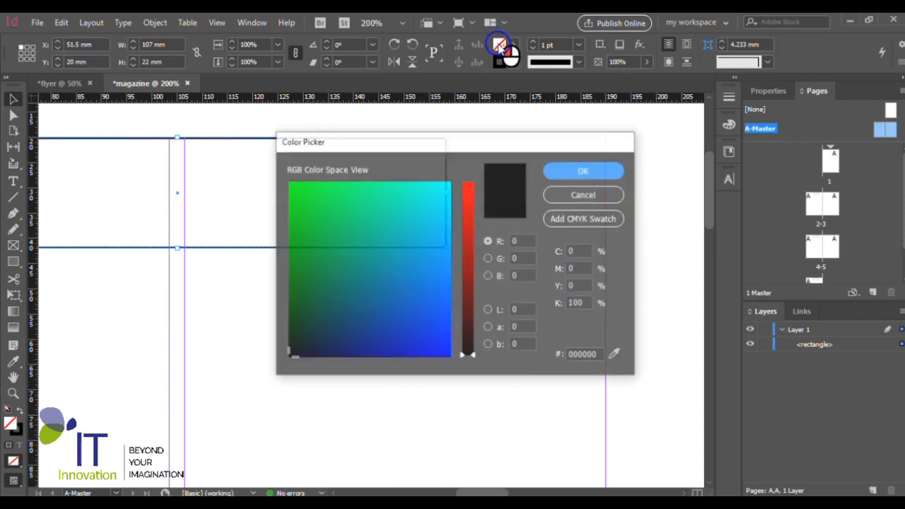
{"action": "left_click", "coordinate": [395, 304]}
{"action": "left_click_drag", "start_coordinate": [394, 304], "coordinate": [422, 325]}
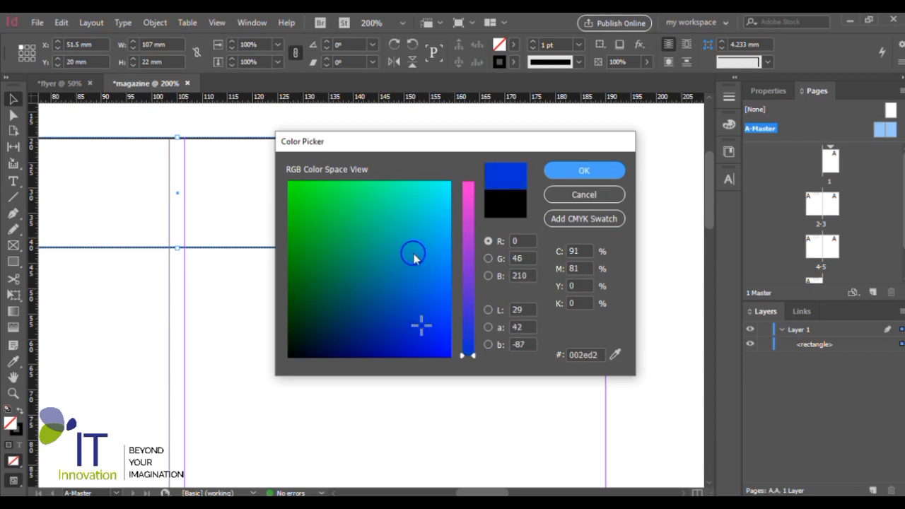
{"action": "left_click", "coordinate": [375, 228]}
{"action": "left_click", "coordinate": [468, 206]}
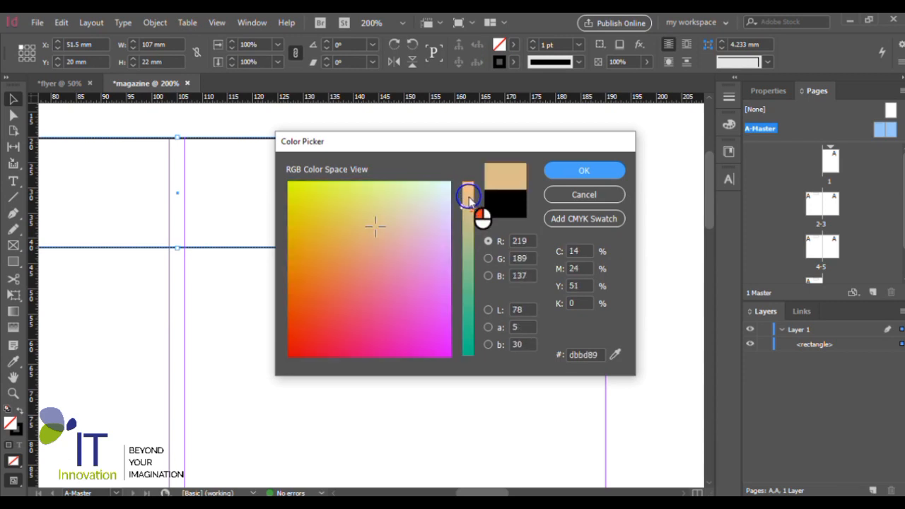
{"action": "mouse_move", "coordinate": [318, 256]}
{"action": "left_mouse_down"}
{"action": "mouse_move", "coordinate": [303, 265]}
{"action": "mouse_move", "coordinate": [296, 186]}
{"action": "left_mouse_up"}
{"action": "left_click_drag", "start_coordinate": [468, 206], "coordinate": [468, 196]}
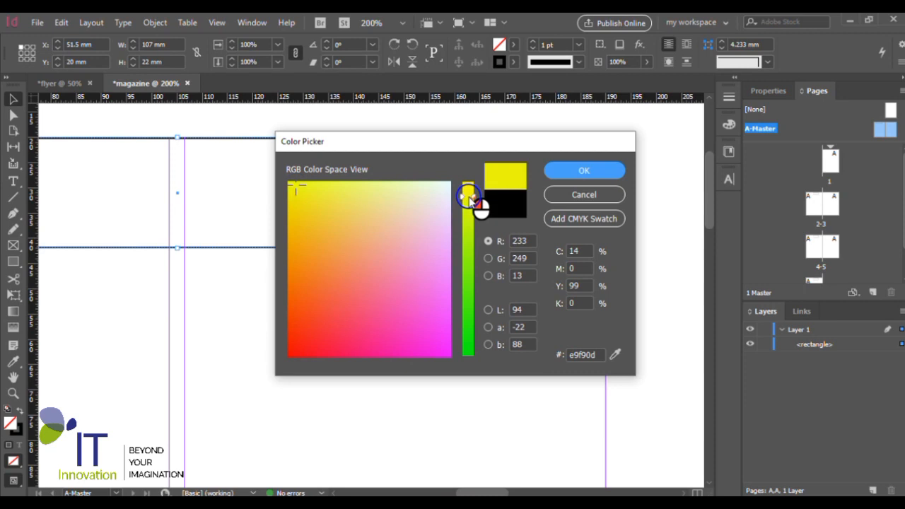
{"action": "left_click_drag", "start_coordinate": [340, 195], "coordinate": [300, 205]}
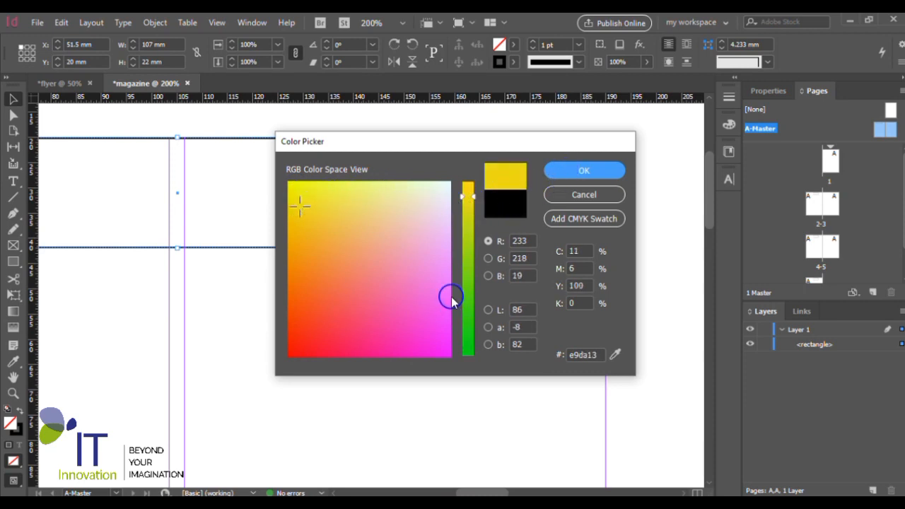
{"action": "mouse_move", "coordinate": [469, 277]}
{"action": "left_mouse_down"}
{"action": "mouse_move", "coordinate": [469, 318]}
{"action": "mouse_move", "coordinate": [444, 313]}
{"action": "mouse_move", "coordinate": [447, 202]}
{"action": "left_mouse_up"}
{"action": "left_click", "coordinate": [440, 322]}
{"action": "left_click", "coordinate": [562, 181]}
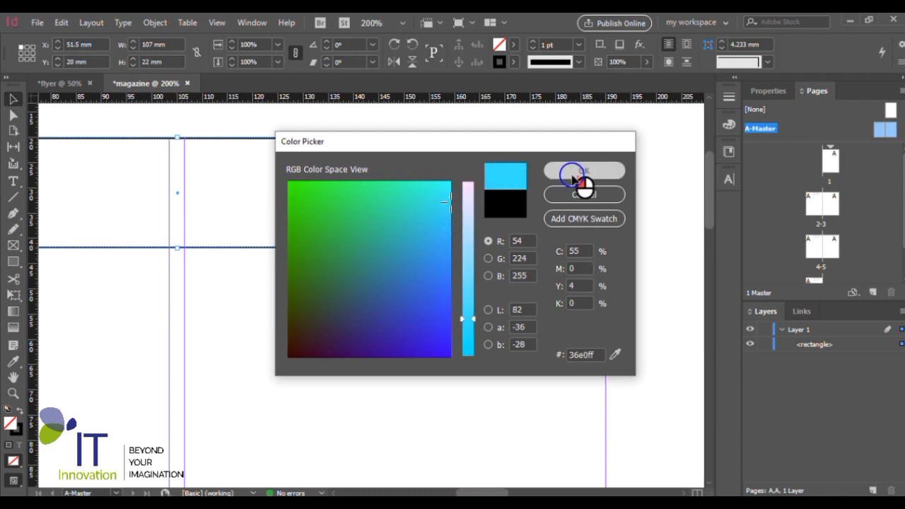
- Remove the black outline of the blue rectangle by setting its stroke to None
{"action": "key", "text": "ctrl+minus"}
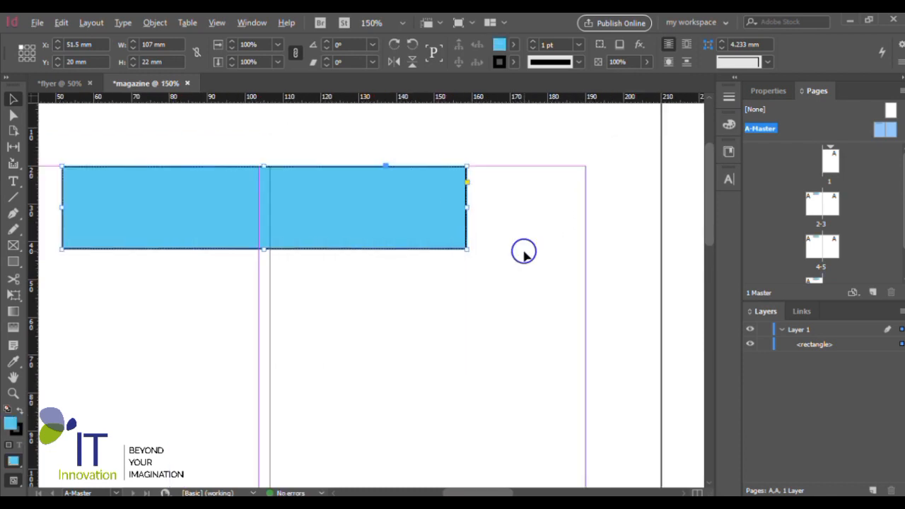
{"action": "double_click", "coordinate": [501, 64]}
{"action": "left_click", "coordinate": [582, 199]}
{"action": "left_click", "coordinate": [514, 63]}
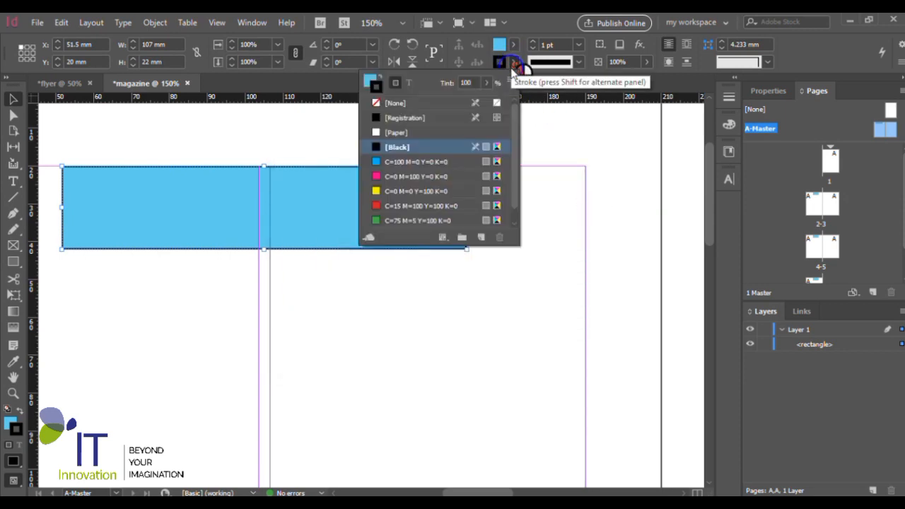
{"action": "left_click", "coordinate": [377, 104]}
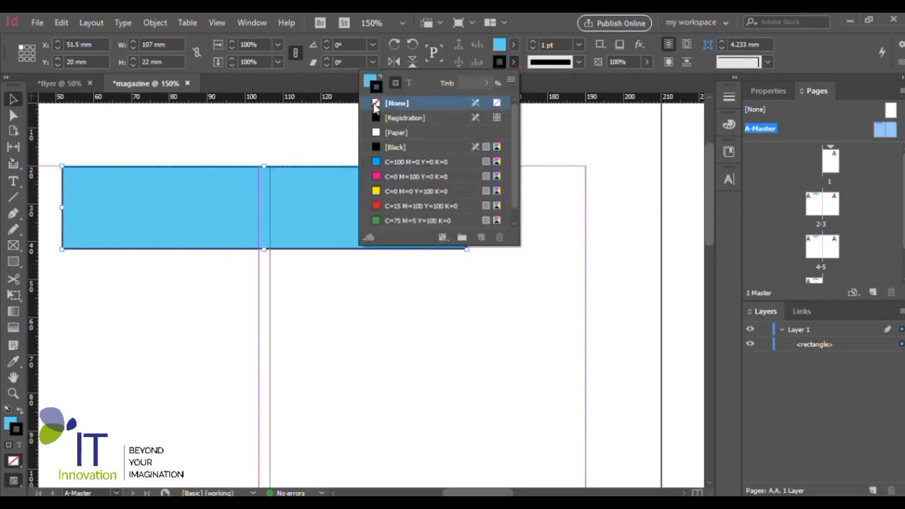
{"action": "left_click", "coordinate": [514, 64]}
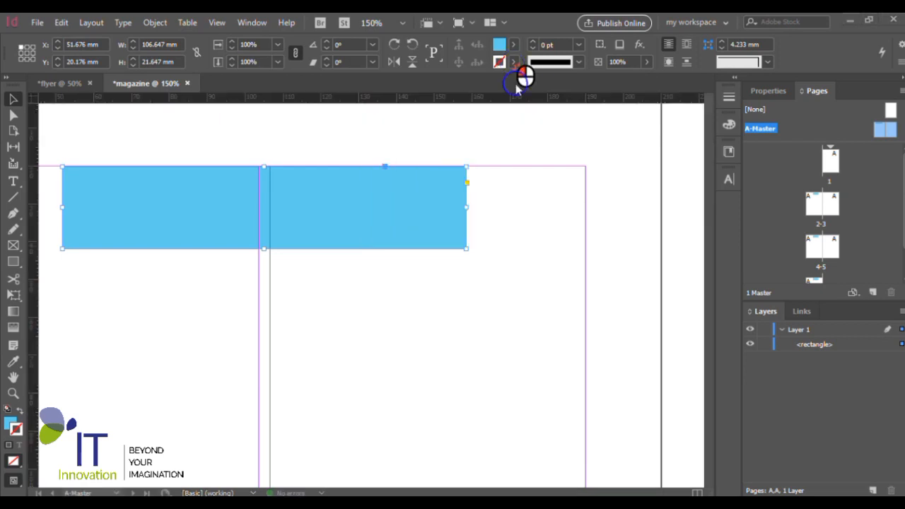
- Add a text frame about 92 by 7.5 mm reading TITLE and place it on the blue rectangle
{"action": "scroll", "coordinate": [545, 216], "scroll_direction": "down", "scroll_amount": 1}
{"action": "scroll", "coordinate": [352, 227], "scroll_direction": "down", "scroll_amount": 1}
{"action": "left_click", "coordinate": [13, 181]}
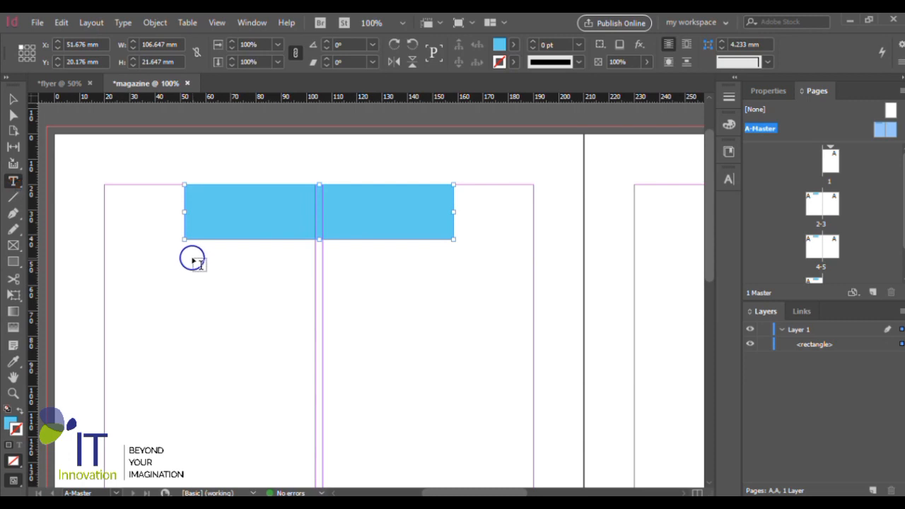
{"action": "left_click_drag", "start_coordinate": [201, 251], "coordinate": [434, 269]}
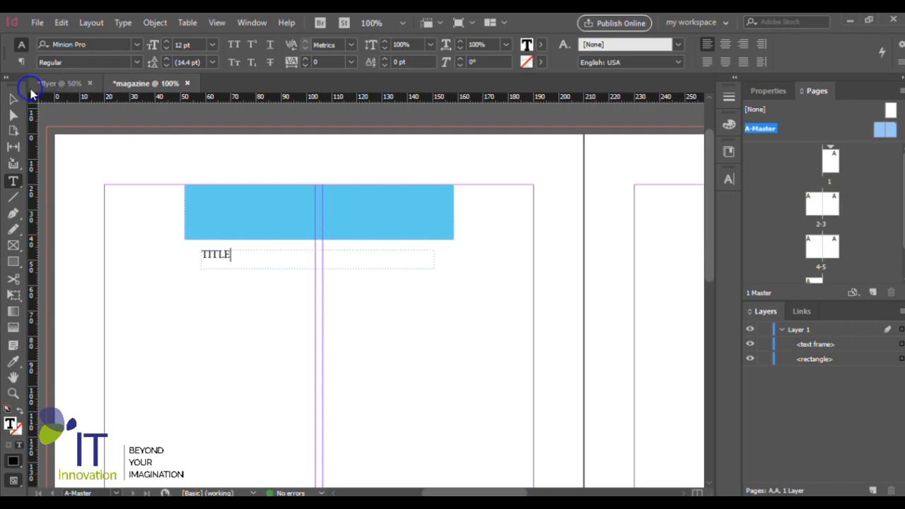
{"action": "left_click", "coordinate": [13, 100]}
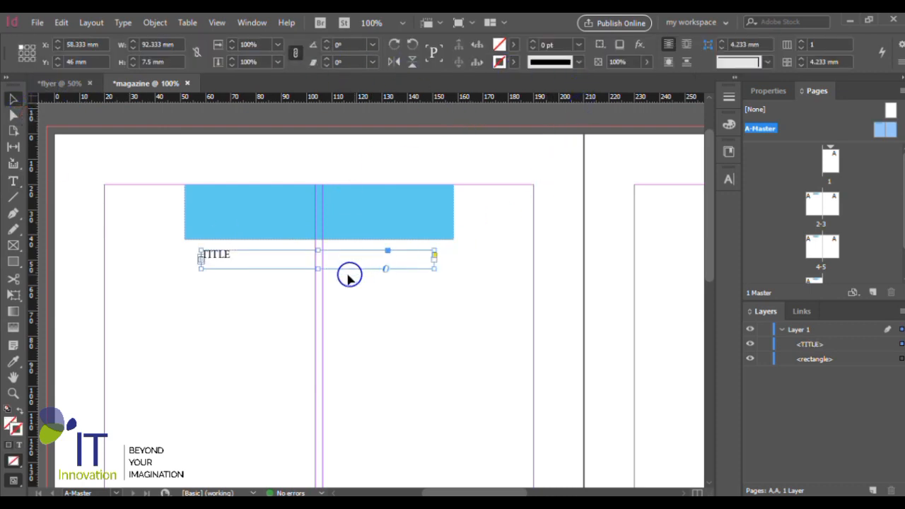
{"action": "left_click_drag", "start_coordinate": [342, 273], "coordinate": [362, 225]}
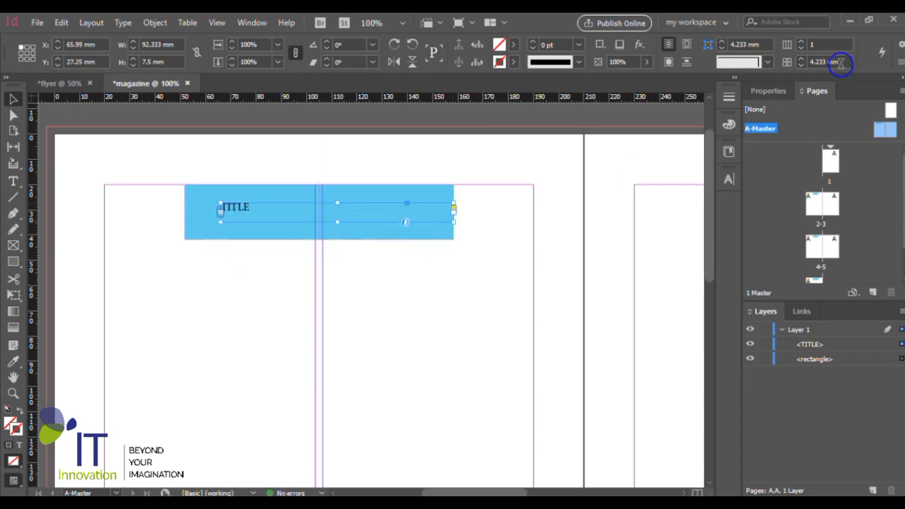
- Set the TITLE text's font to Book Antiqua Bold Italic, searching the fonts for "book"
{"action": "left_click", "coordinate": [758, 94]}
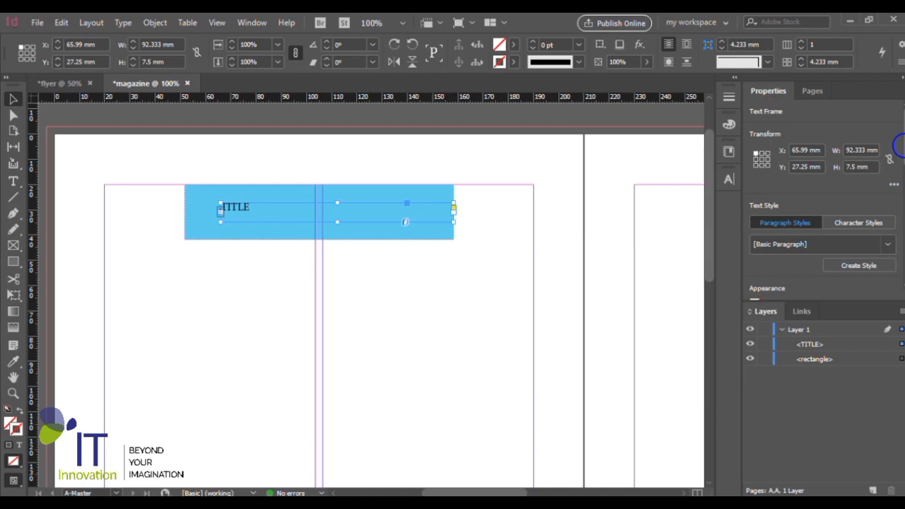
{"action": "left_click_drag", "start_coordinate": [901, 144], "coordinate": [903, 212]}
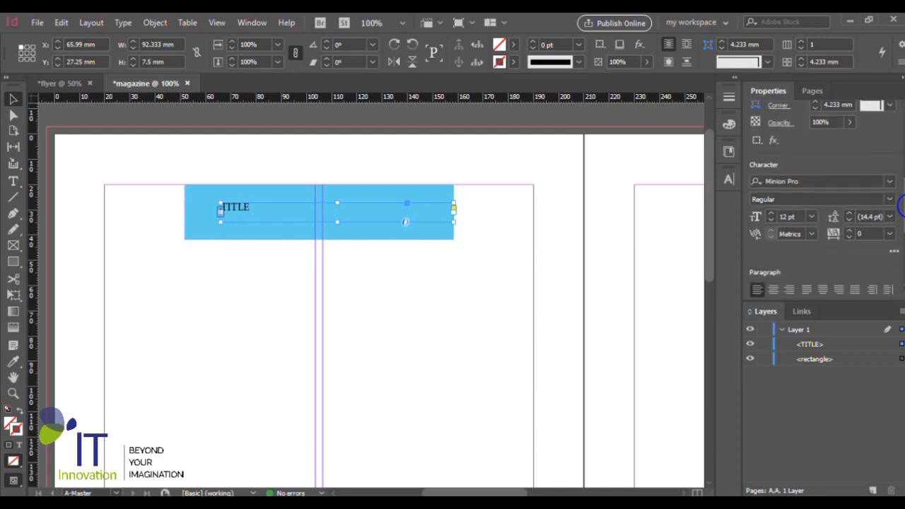
{"action": "left_click", "coordinate": [889, 182]}
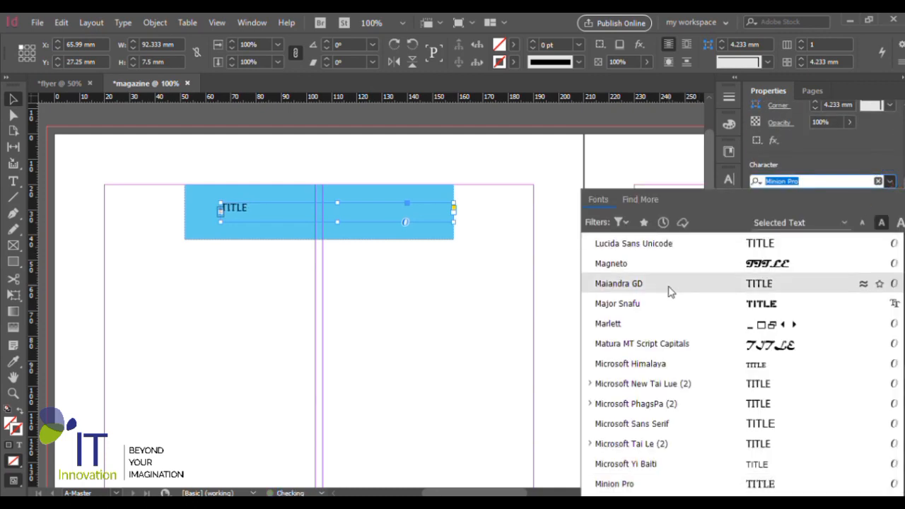
{"action": "type", "text": "book"}
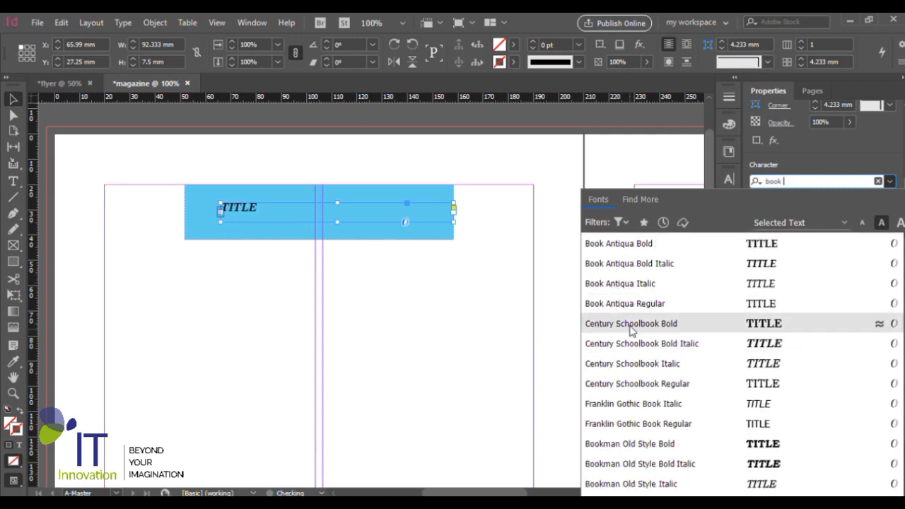
{"action": "left_click", "coordinate": [638, 264]}
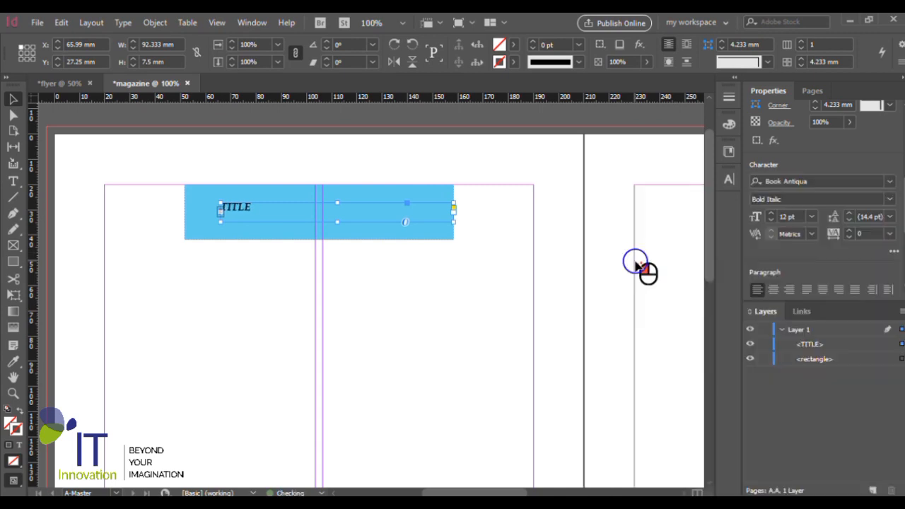
- Try 48 pt and 30 pt for the TITLE text and reduce its font size to 18 pt
{"action": "left_click", "coordinate": [810, 217]}
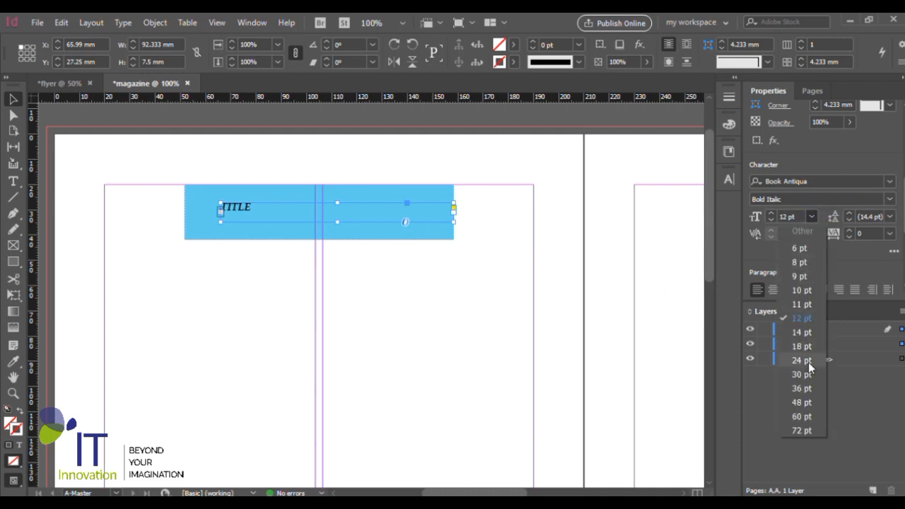
{"action": "left_click", "coordinate": [807, 402]}
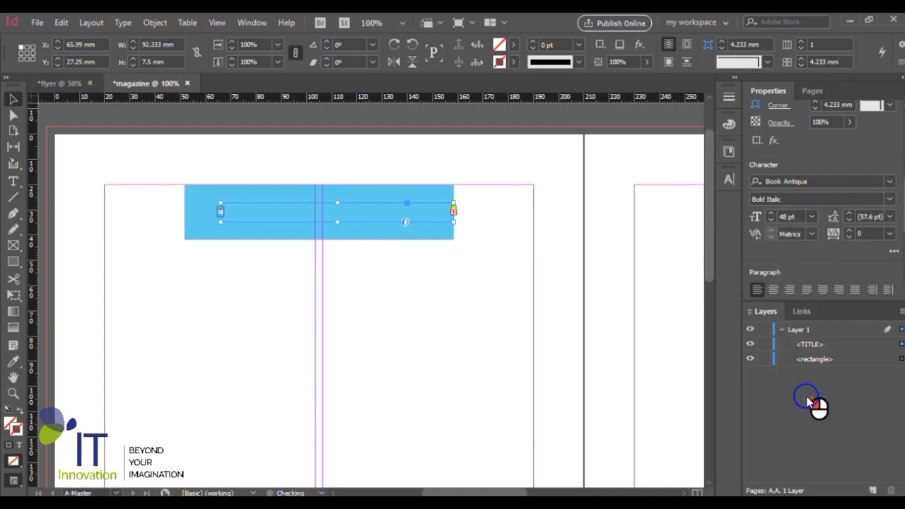
{"action": "left_click", "coordinate": [813, 218]}
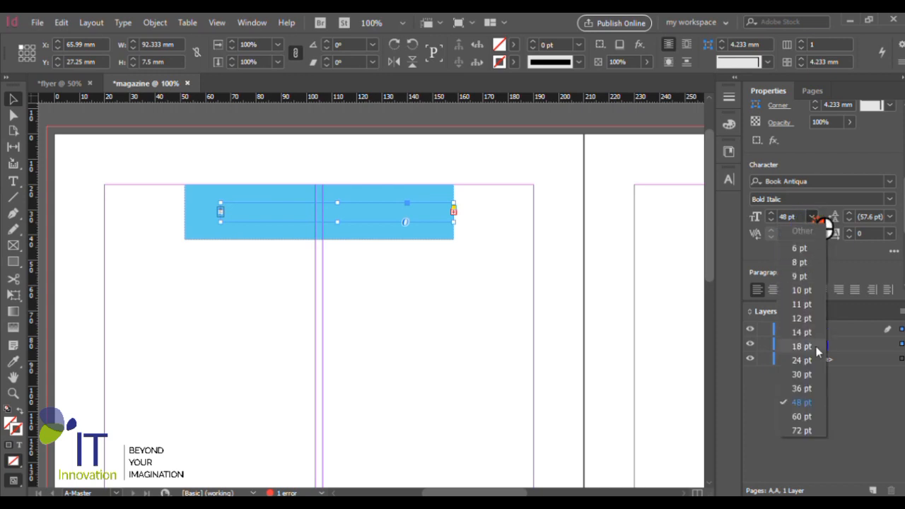
{"action": "left_click", "coordinate": [815, 375]}
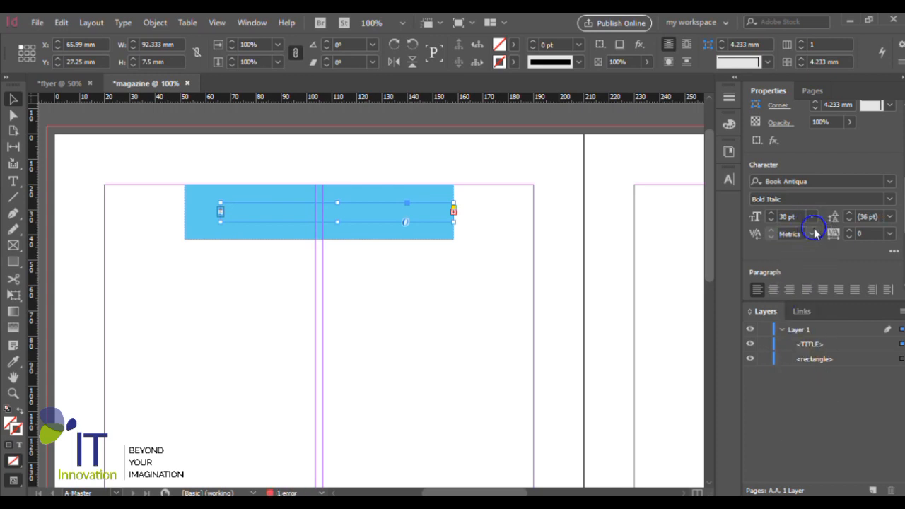
{"action": "left_click", "coordinate": [812, 217]}
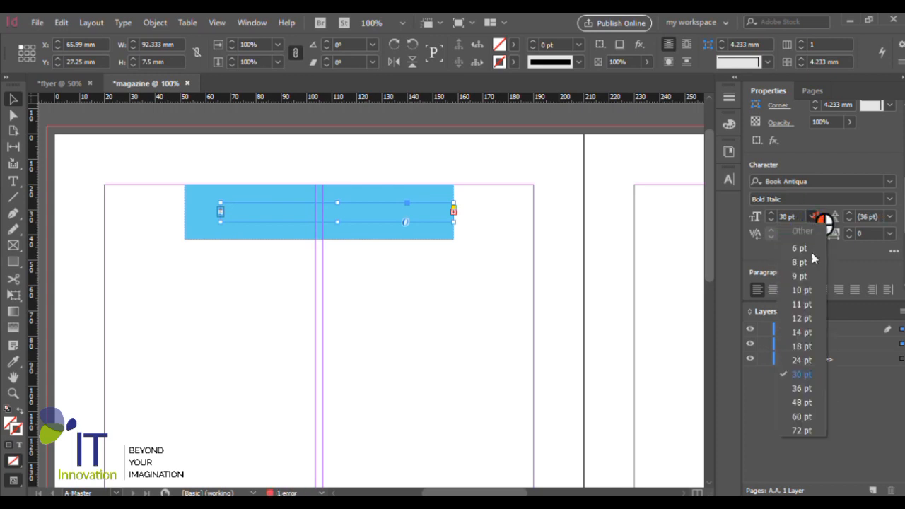
{"action": "left_click", "coordinate": [806, 346]}
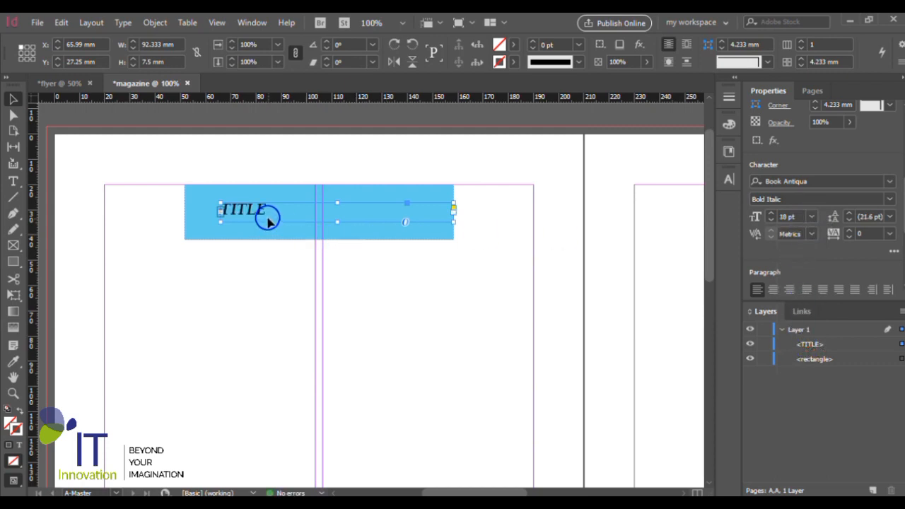
- Shift the TITLE frame left to about X 60.3 mm and centre-align its text
{"action": "left_click_drag", "start_coordinate": [269, 222], "coordinate": [253, 221]}
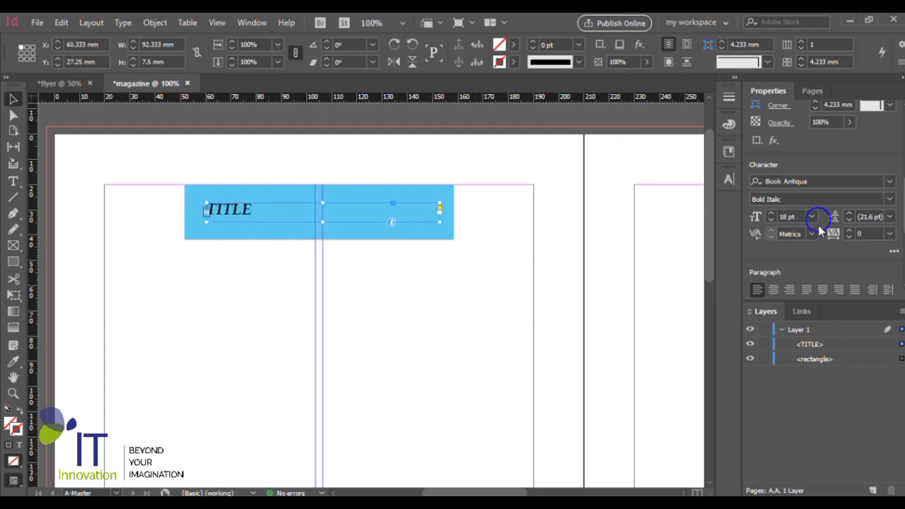
{"action": "left_click", "coordinate": [774, 289]}
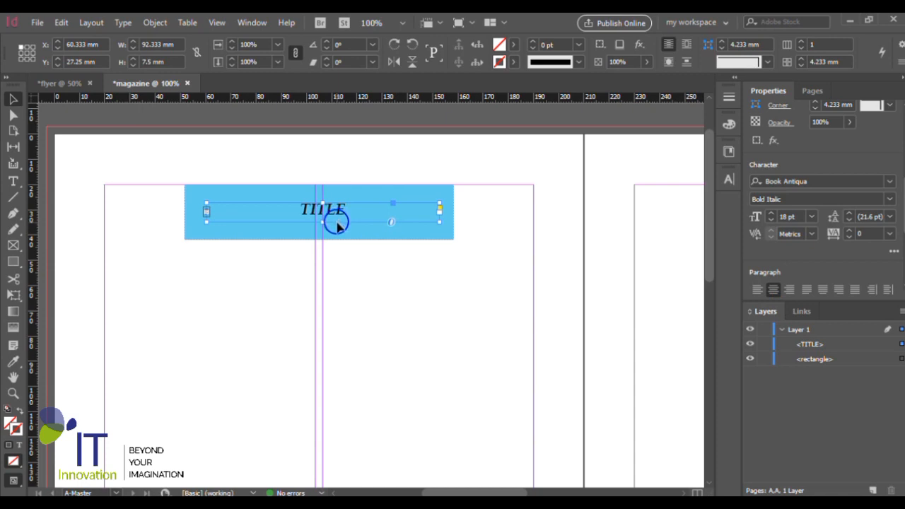
- Narrow the TITLE frame to about 68.3 by 7.75 mm and nudge it right to about X 70.6 mm
{"action": "left_click_drag", "start_coordinate": [440, 220], "coordinate": [378, 222]}
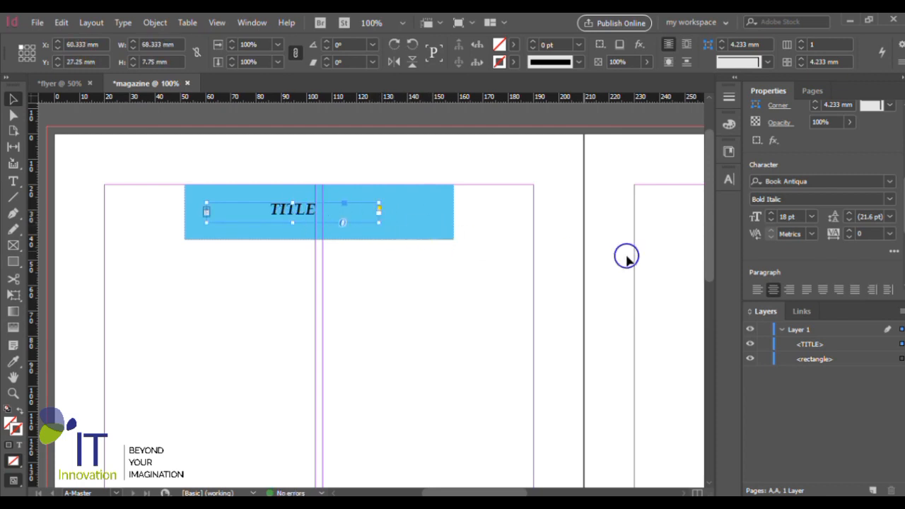
{"action": "key", "text": "Right"}
{"action": "key", "text": "Right"}
{"action": "key", "text": "Right"}
{"action": "key", "text": "Right"}
{"action": "key", "text": "Right"}
{"action": "key", "text": "Right"}
{"action": "key", "text": "Right"}
{"action": "key", "text": "Right"}
{"action": "key", "text": "Right"}
{"action": "key", "text": "Right"}
{"action": "key", "text": "Right"}
{"action": "key", "text": "Right"}
{"action": "key", "text": "Right"}
{"action": "key", "text": "Right"}
{"action": "key", "text": "Right"}
{"action": "key", "text": "Right"}
{"action": "key", "text": "Right"}
{"action": "key", "text": "Right"}
{"action": "key", "text": "Right"}
{"action": "key", "text": "Right"}
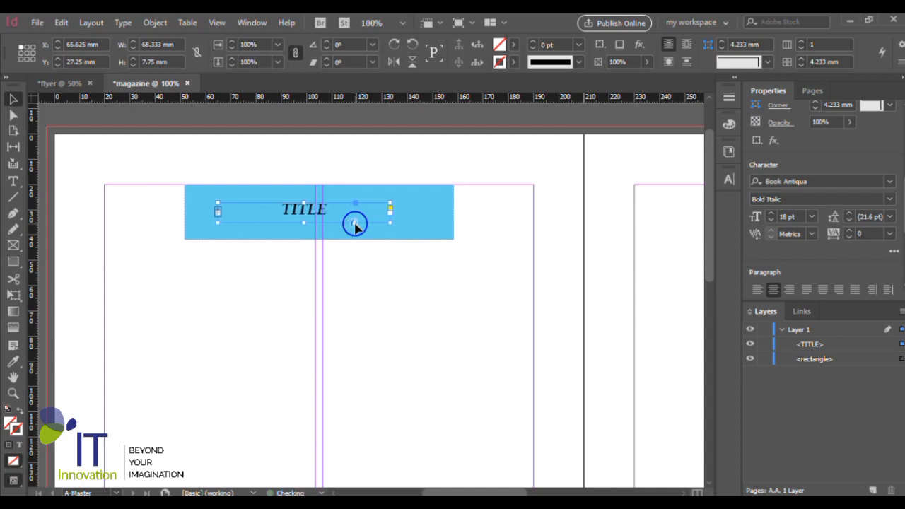
{"action": "key", "text": "Right"}
{"action": "key", "text": "Right"}
{"action": "key", "text": "Right"}
{"action": "key", "text": "Right"}
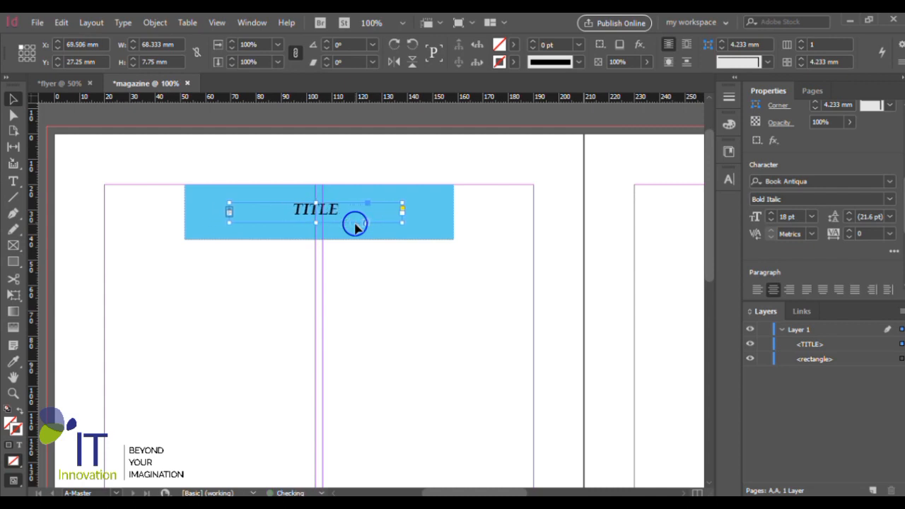
{"action": "key", "text": "Right"}
{"action": "key", "text": "Right"}
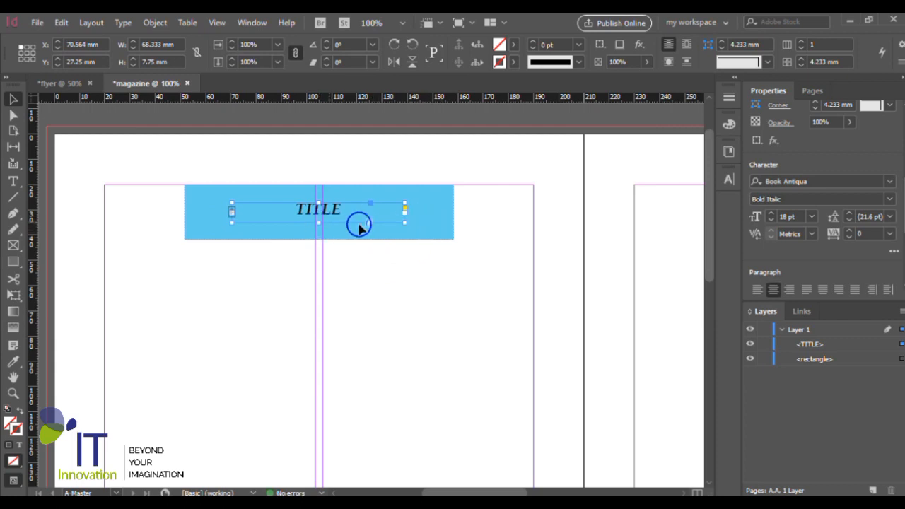
- Enlarge the TITLE frame to about 79 by 13 mm and set its text size to 30 pt
{"action": "left_click_drag", "start_coordinate": [404, 224], "coordinate": [432, 235]}
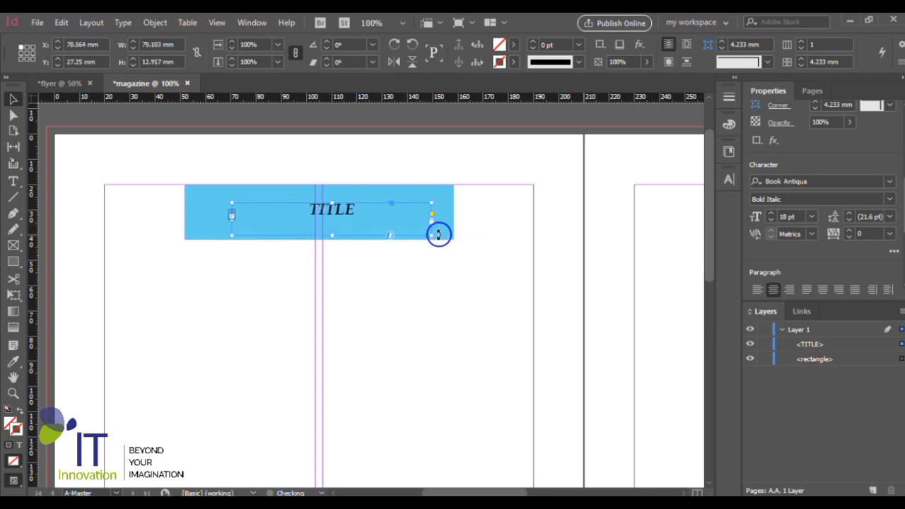
{"action": "left_click", "coordinate": [814, 217]}
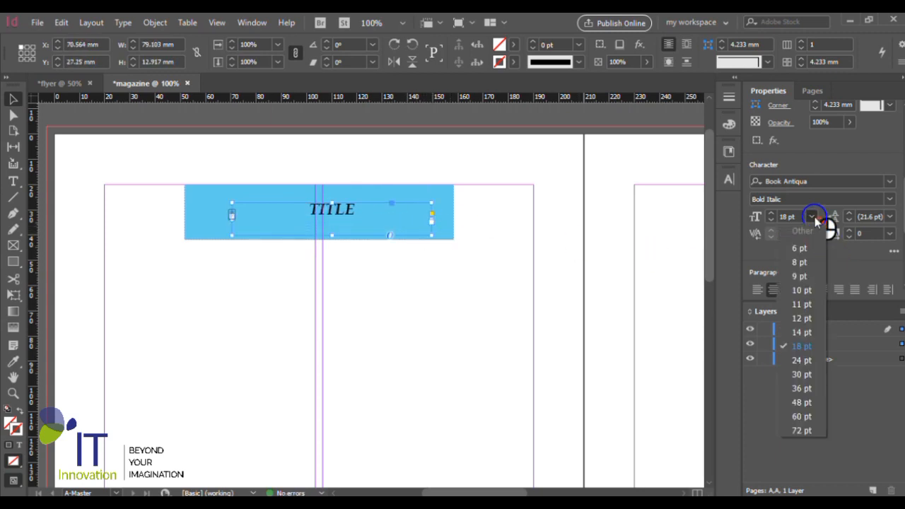
{"action": "left_click", "coordinate": [810, 374]}
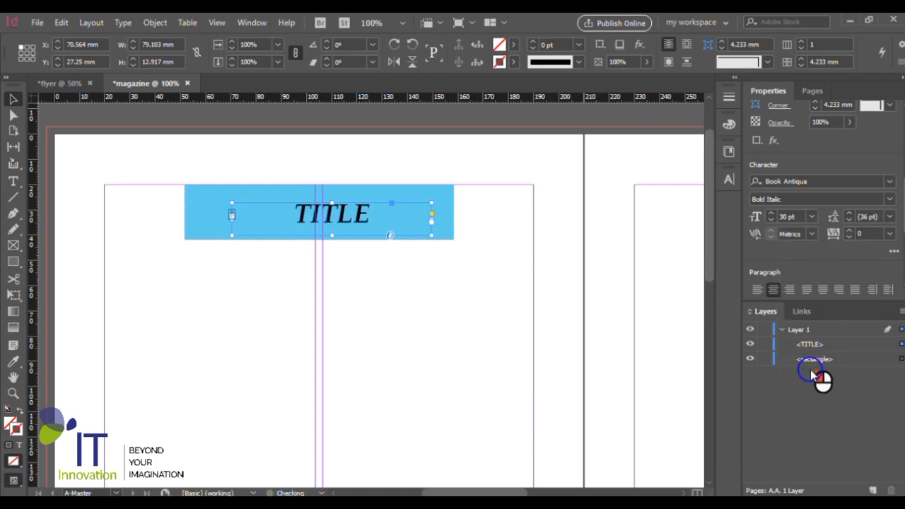
- Align the TITLE frame and the blue rectangle on their horizontal and vertical centres
{"action": "left_click", "coordinate": [357, 195], "text": "shift"}
{"action": "left_click", "coordinate": [782, 137]}
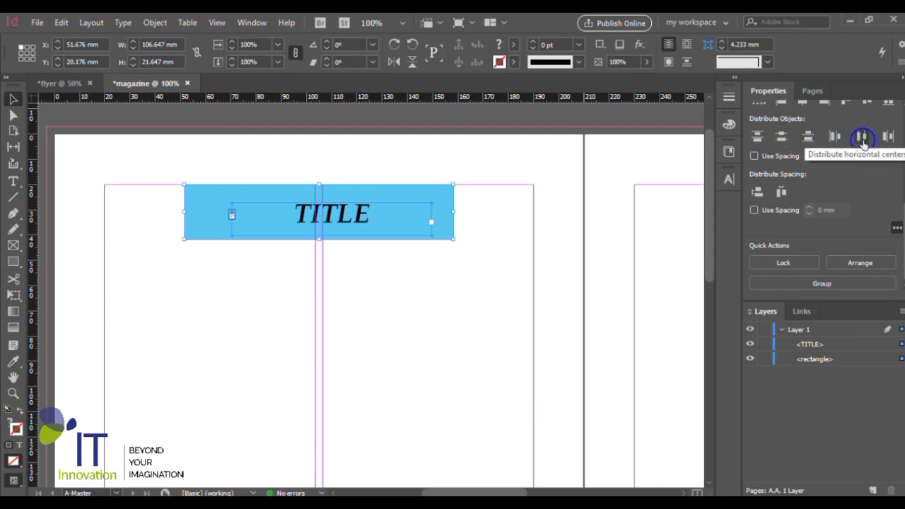
{"action": "scroll", "coordinate": [868, 154], "scroll_direction": "up", "scroll_amount": 2}
{"action": "left_click", "coordinate": [803, 183]}
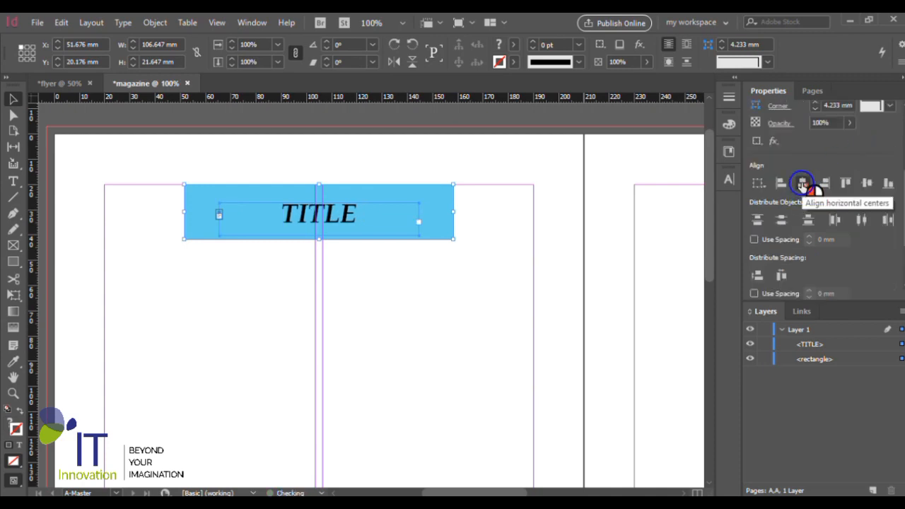
{"action": "left_click", "coordinate": [867, 184]}
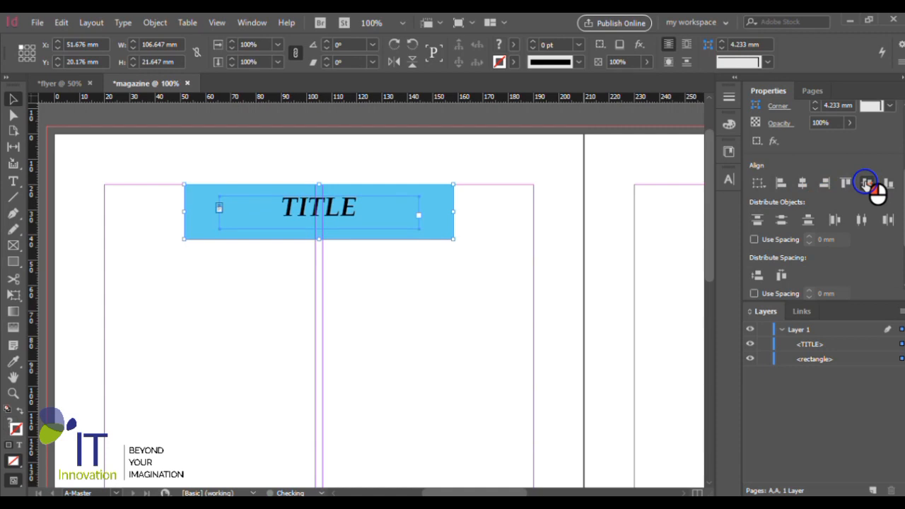
{"action": "scroll", "coordinate": [458, 195], "scroll_direction": "up", "scroll_amount": 1}
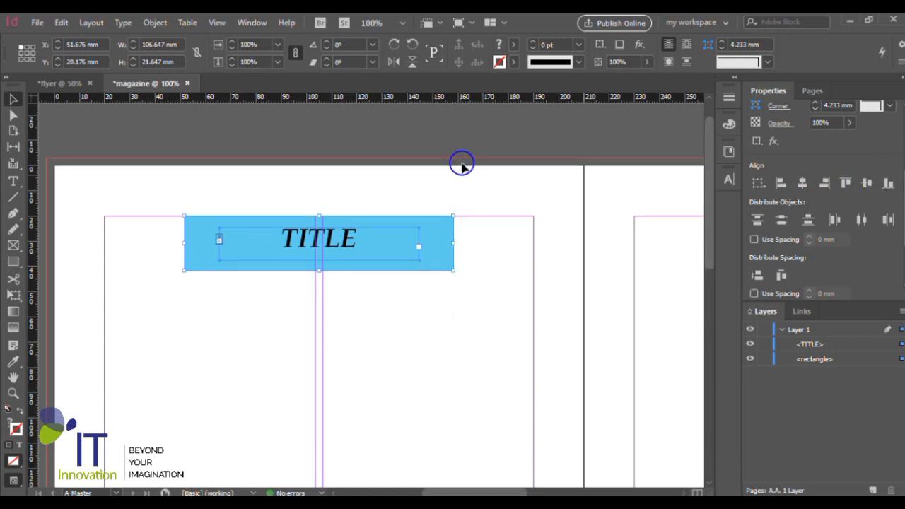
{"action": "left_click", "coordinate": [468, 145]}
- Shorten the TITLE frame to about 9.3 mm high by raising its lower edge
{"action": "left_click", "coordinate": [354, 249]}
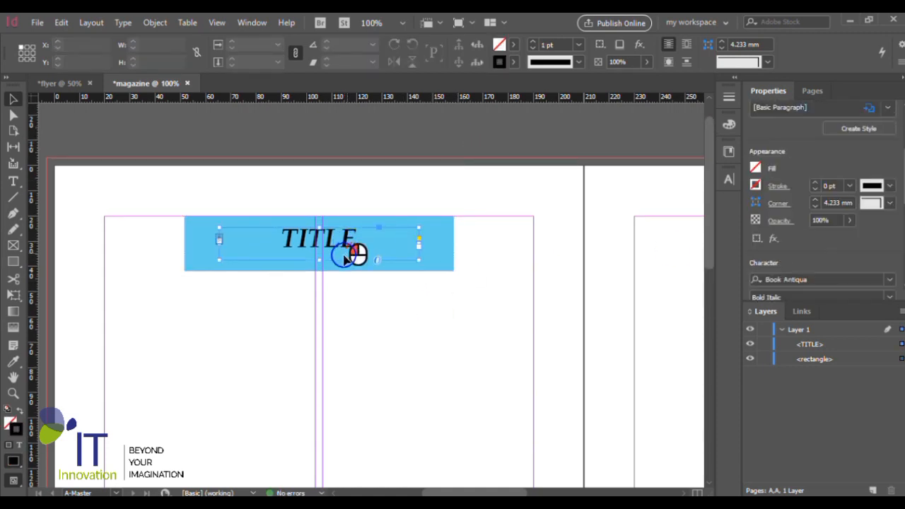
{"action": "mouse_move", "coordinate": [317, 260]}
{"action": "left_mouse_down"}
{"action": "mouse_move", "coordinate": [330, 269]}
{"action": "mouse_move", "coordinate": [318, 250]}
{"action": "left_mouse_up"}
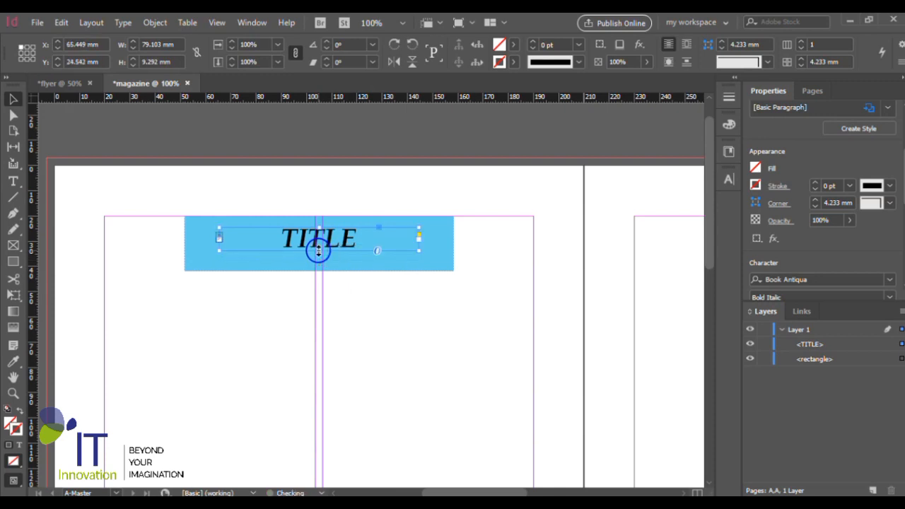
{"action": "left_click", "coordinate": [422, 161]}
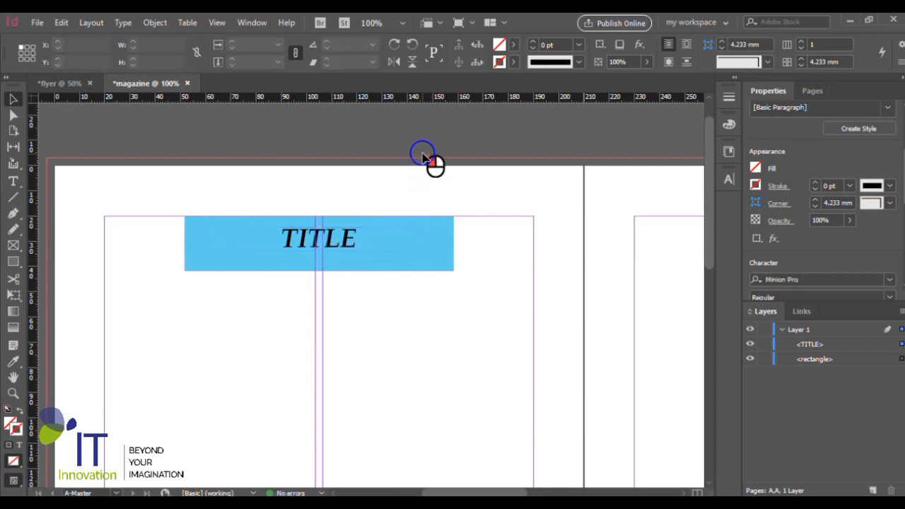
- Draw a horizontal line about 33.5 mm long just below the lower-left margin corner of the left master page
{"action": "key", "text": "ctrl+minus"}
{"action": "key", "text": "ctrl+minus"}
{"action": "scroll", "coordinate": [322, 263], "scroll_direction": "down", "scroll_amount": 2}
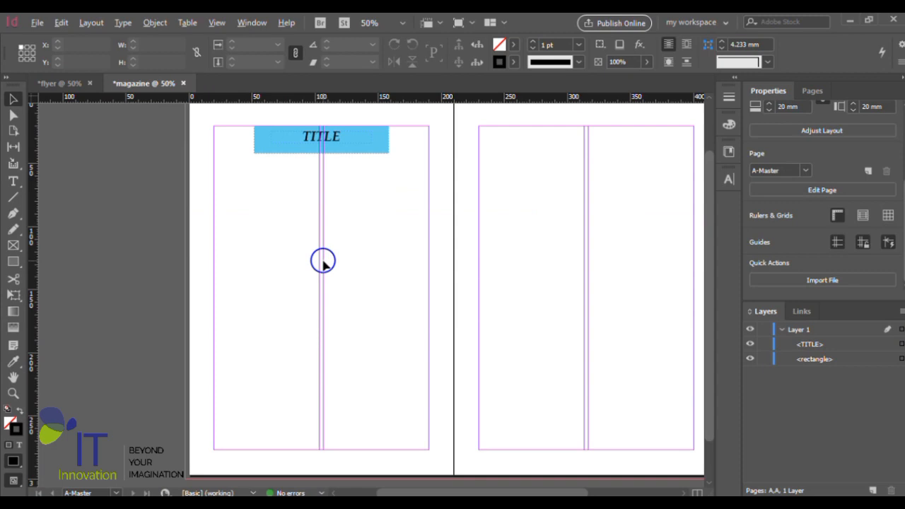
{"action": "key", "text": "ctrl+minus"}
{"action": "key", "text": "ctrl+equal"}
{"action": "scroll", "coordinate": [384, 297], "scroll_direction": "down", "scroll_amount": 3}
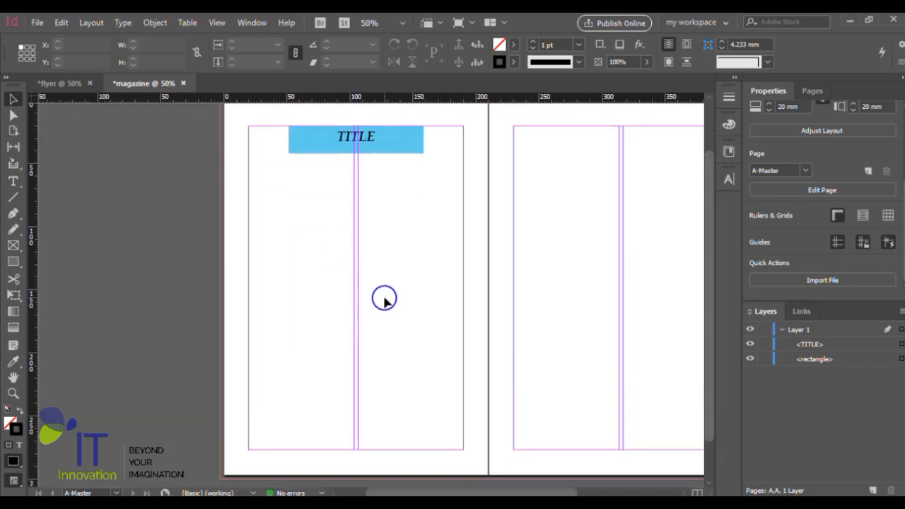
{"action": "key", "text": "ctrl+equal"}
{"action": "key", "text": "ctrl+equal"}
{"action": "key", "text": "ctrl+equal"}
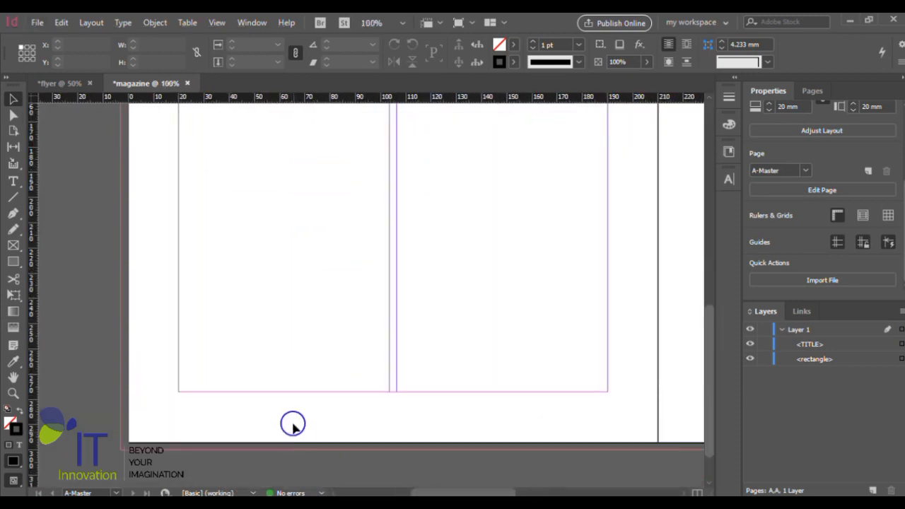
{"action": "left_click", "coordinate": [12, 198]}
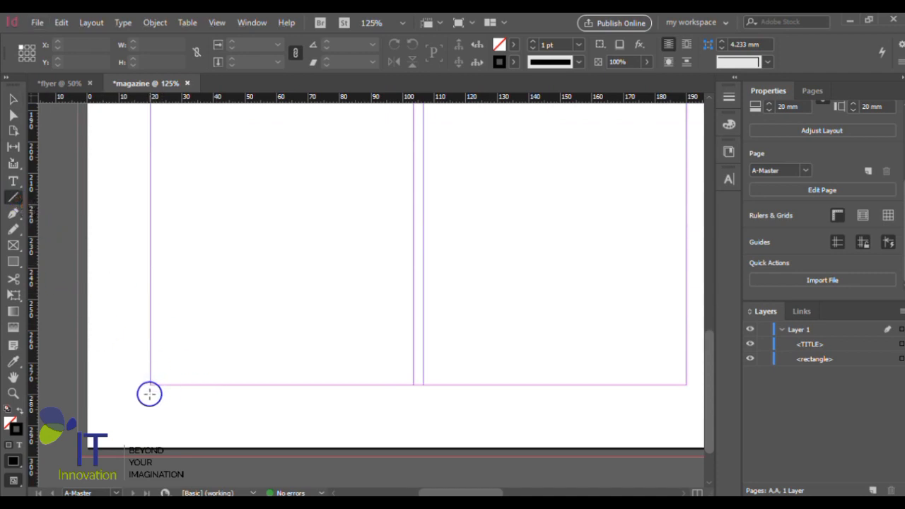
{"action": "left_click_drag", "start_coordinate": [150, 394], "coordinate": [255, 395]}
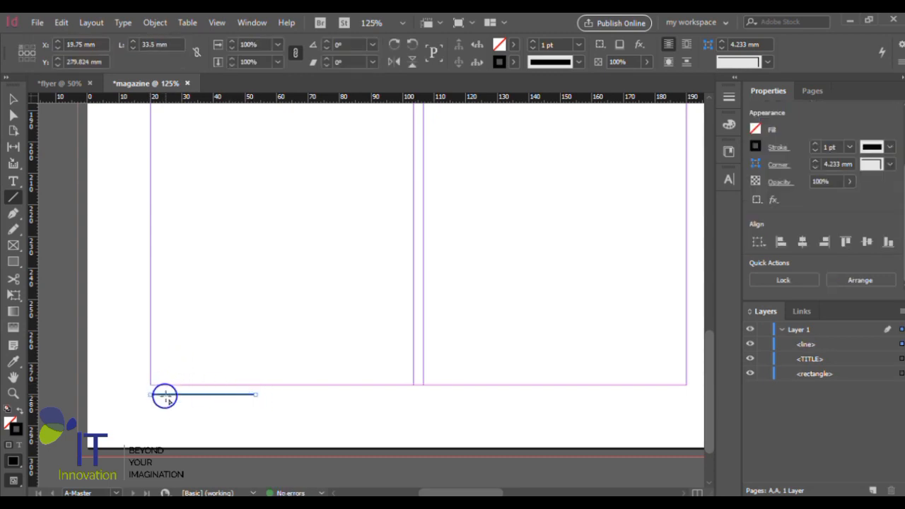
- Set the line's stroke colour to red C=15 M=100 Y=100 K=0 after trying magenta C=0 M=100 Y=0 K=0
{"action": "scroll", "coordinate": [196, 396], "scroll_direction": "up", "scroll_amount": 3}
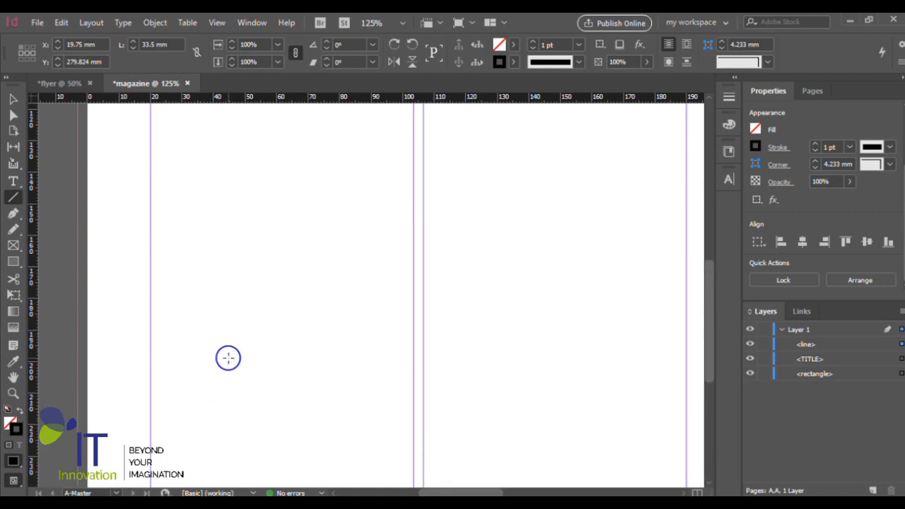
{"action": "scroll", "coordinate": [227, 358], "scroll_direction": "down", "scroll_amount": 2}
{"action": "scroll", "coordinate": [229, 358], "scroll_direction": "down", "scroll_amount": 1}
{"action": "scroll", "coordinate": [259, 342], "scroll_direction": "up", "scroll_amount": 2}
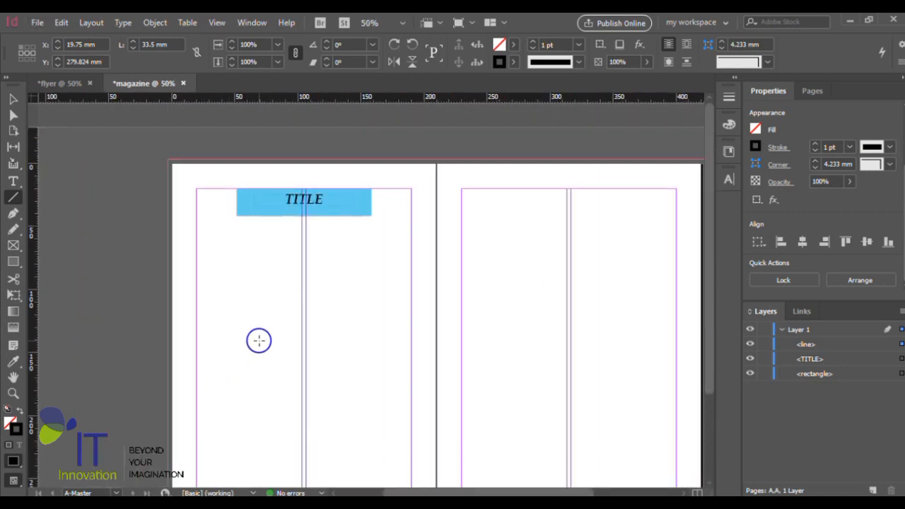
{"action": "scroll", "coordinate": [259, 342], "scroll_direction": "down", "scroll_amount": 3}
{"action": "scroll", "coordinate": [235, 451], "scroll_direction": "up", "scroll_amount": 1}
{"action": "scroll", "coordinate": [234, 450], "scroll_direction": "up", "scroll_amount": 3}
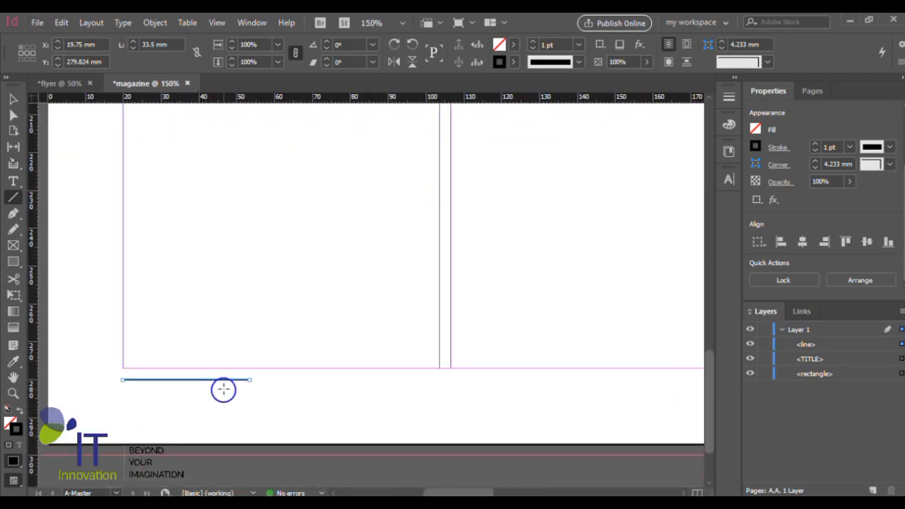
{"action": "left_click", "coordinate": [515, 62]}
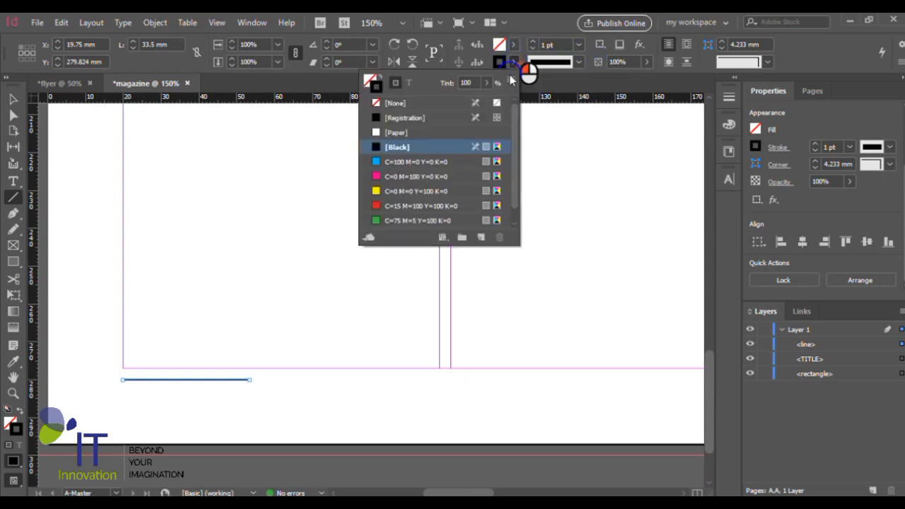
{"action": "left_click", "coordinate": [402, 178]}
{"action": "left_click", "coordinate": [513, 63]}
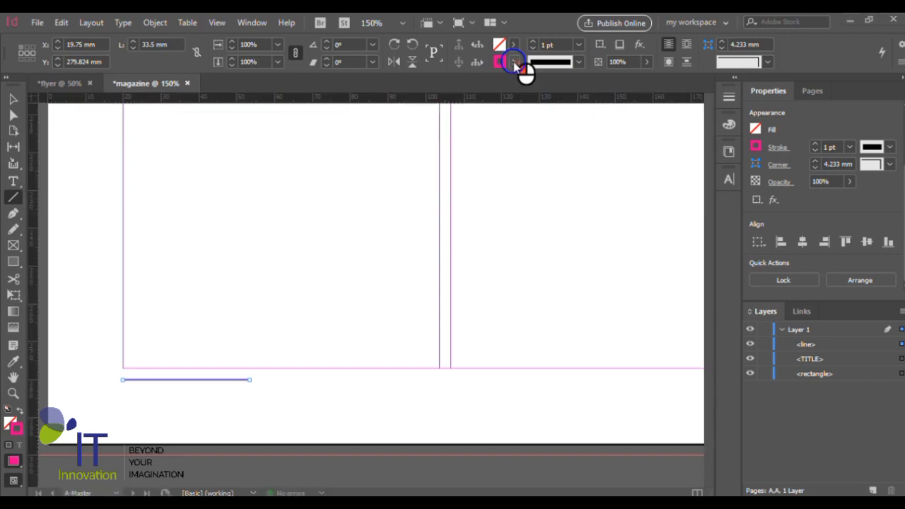
{"action": "left_click", "coordinate": [514, 63]}
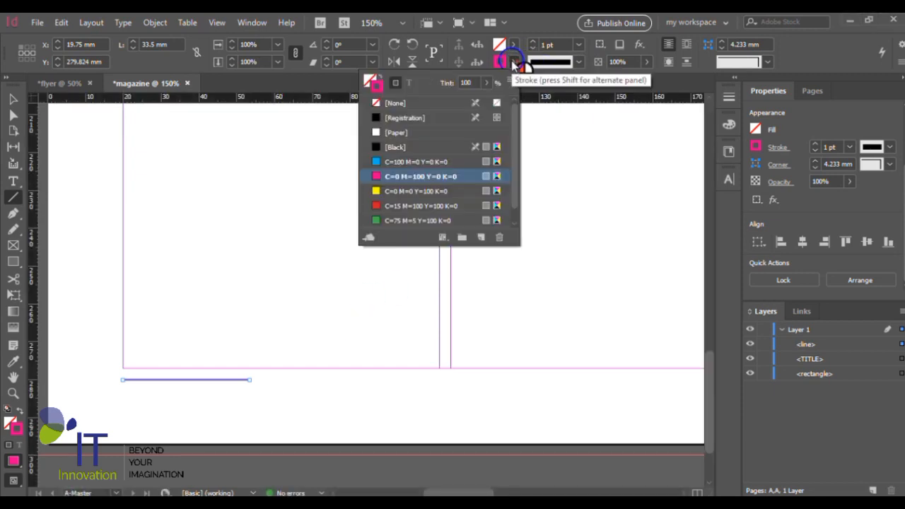
{"action": "left_click", "coordinate": [412, 206]}
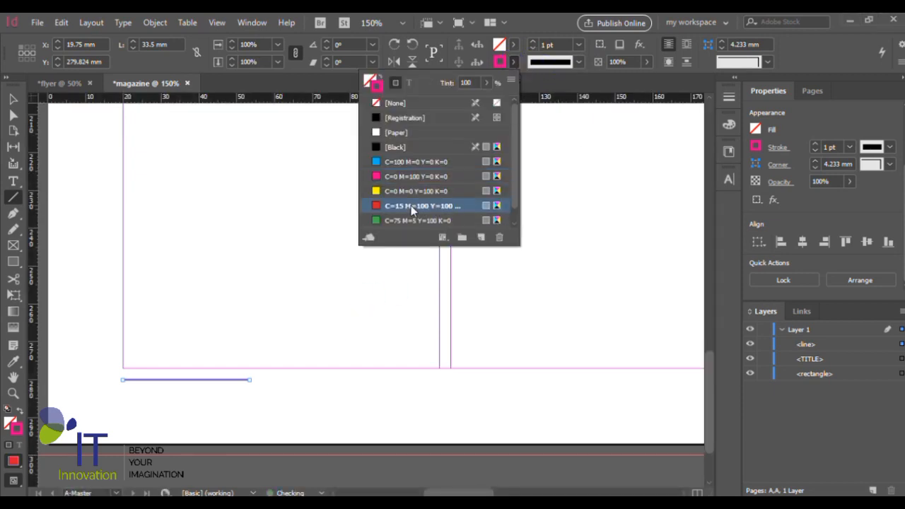
{"action": "left_click", "coordinate": [514, 63]}
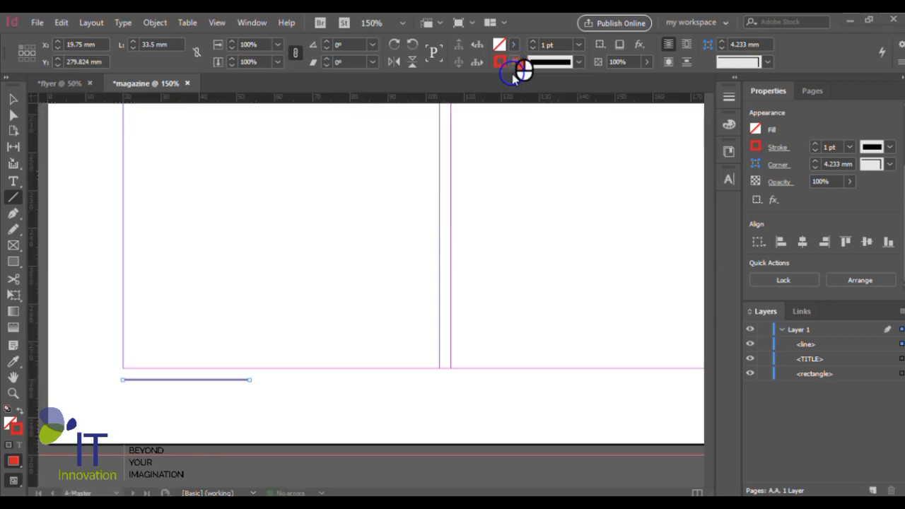
- Set the red footer line's weight to 2 pt and add a text frame reading PAGE, about 33.5 by 4.4 mm, just below it
{"action": "left_click", "coordinate": [579, 46]}
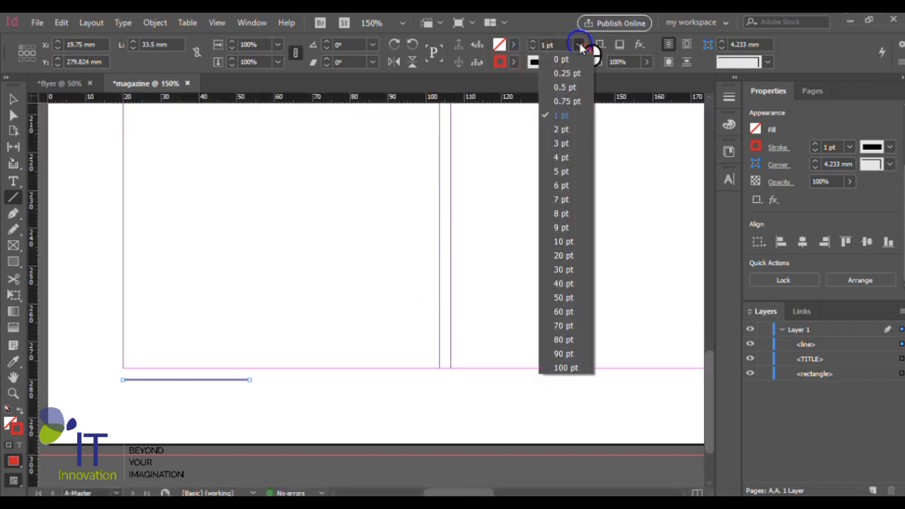
{"action": "left_click", "coordinate": [562, 133]}
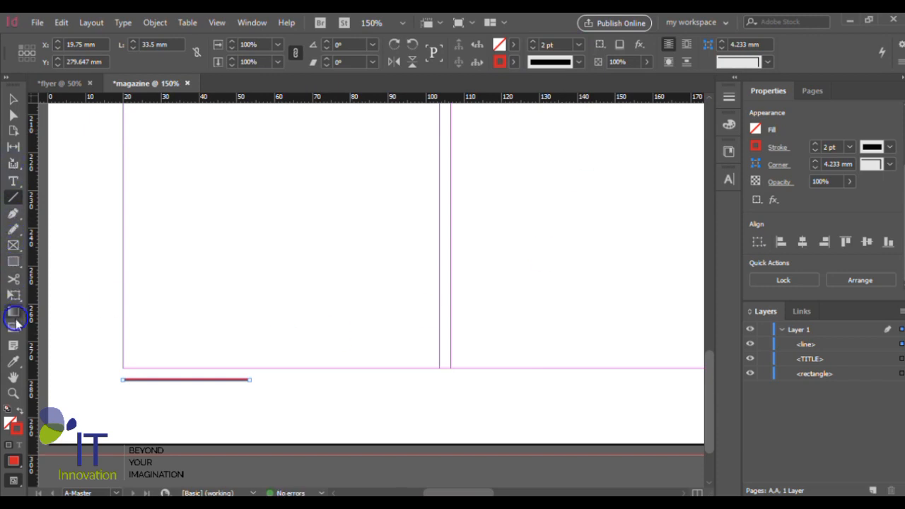
{"action": "left_click", "coordinate": [14, 181]}
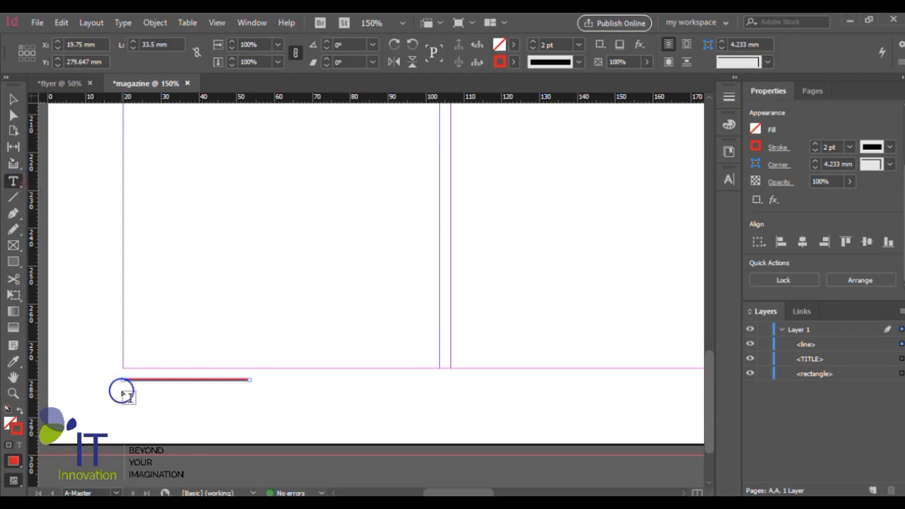
{"action": "left_click_drag", "start_coordinate": [123, 387], "coordinate": [247, 406]}
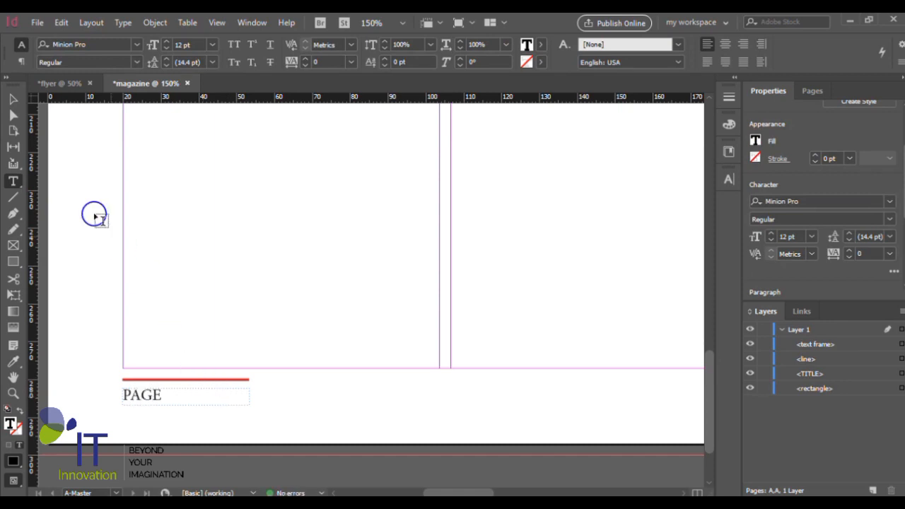
{"action": "left_click", "coordinate": [12, 99]}
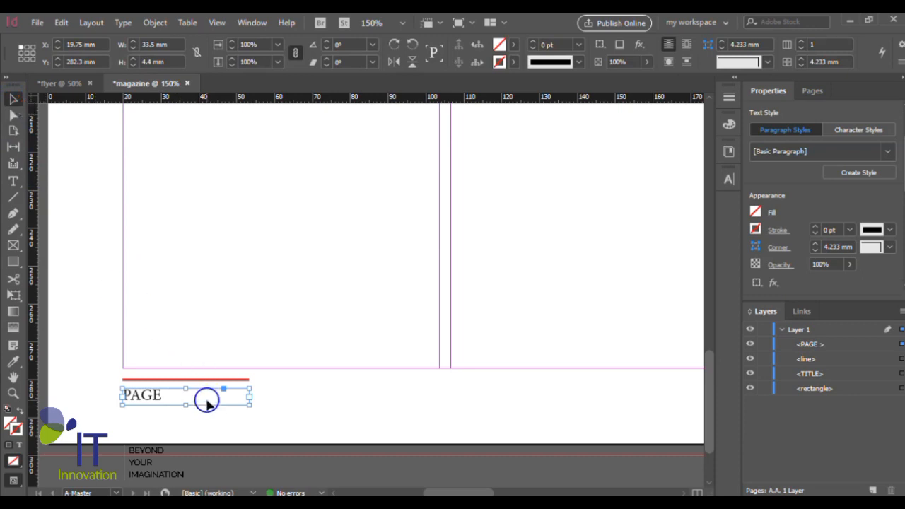
- Group the TITLE text frame with its blue rectangle on the left master page
{"action": "scroll", "coordinate": [206, 394], "scroll_direction": "down", "scroll_amount": 2}
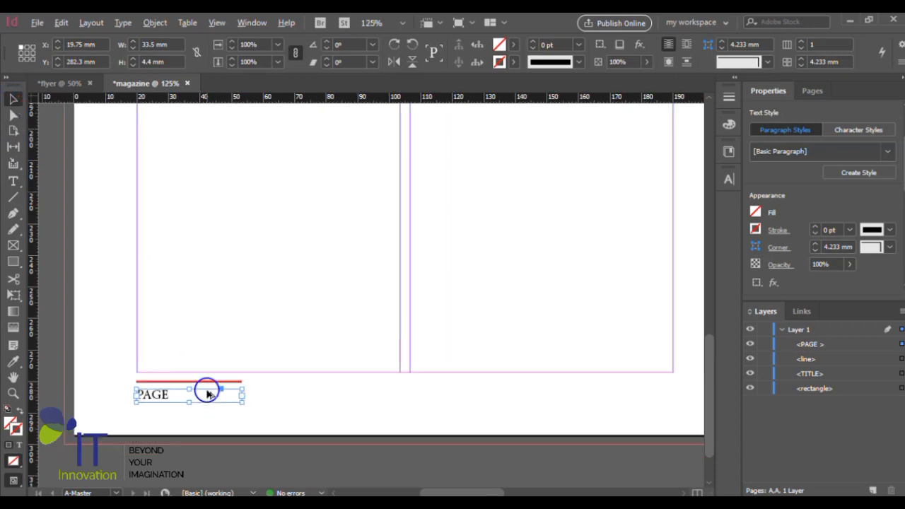
{"action": "scroll", "coordinate": [218, 375], "scroll_direction": "down", "scroll_amount": 1}
{"action": "scroll", "coordinate": [384, 384], "scroll_direction": "up", "scroll_amount": 2}
{"action": "scroll", "coordinate": [182, 338], "scroll_direction": "down", "scroll_amount": 1}
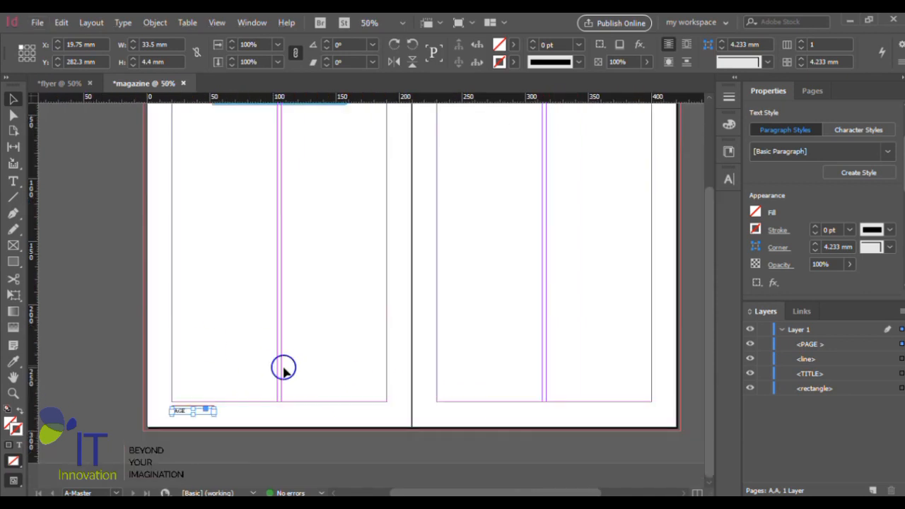
{"action": "scroll", "coordinate": [283, 367], "scroll_direction": "up", "scroll_amount": 3}
{"action": "scroll", "coordinate": [348, 195], "scroll_direction": "up", "scroll_amount": 1}
{"action": "left_click", "coordinate": [237, 232]}
{"action": "left_click", "coordinate": [290, 245]}
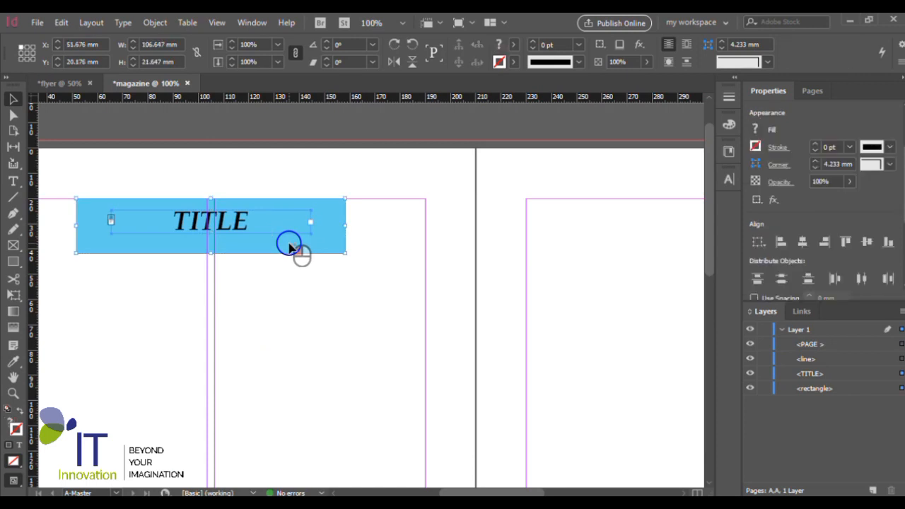
{"action": "key", "text": "ctrl+g"}
- Duplicate the TITLE banner group onto the right master page, centred at the top margin at about X 261.7 mm, Y 20 mm
{"action": "key", "text": "ctrl+minus"}
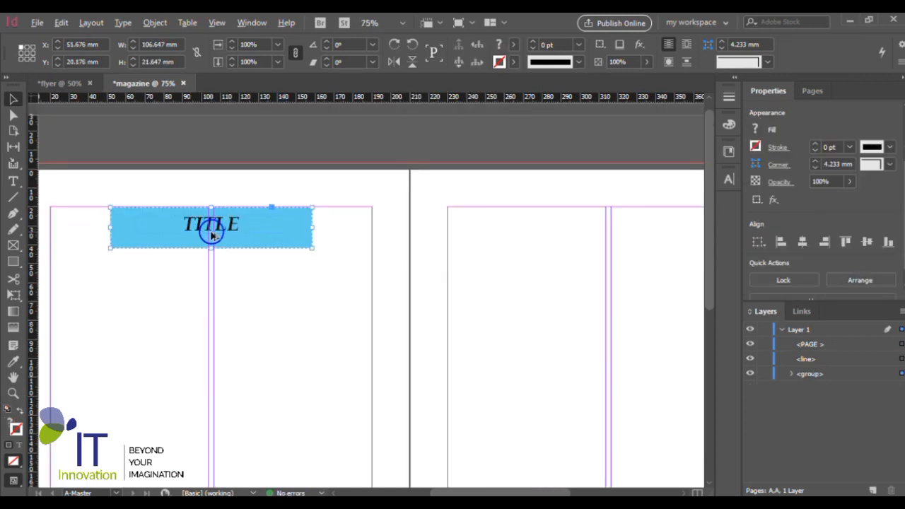
{"action": "scroll", "coordinate": [251, 247], "scroll_direction": "right", "scroll_amount": 3}
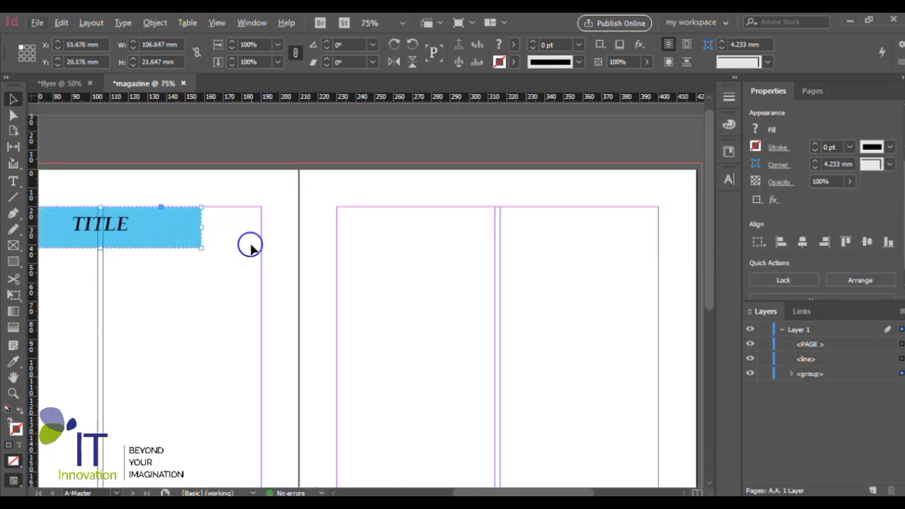
{"action": "left_click_drag", "start_coordinate": [172, 244], "coordinate": [570, 244]}
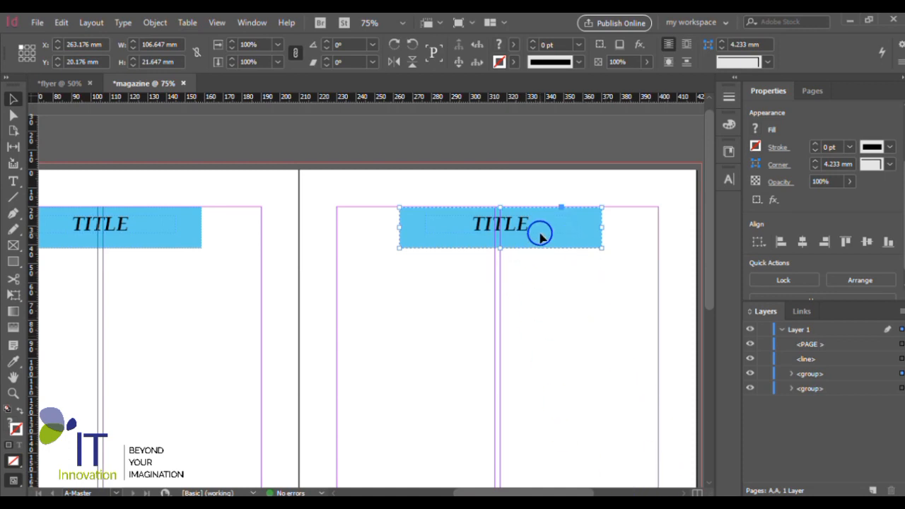
{"action": "scroll", "coordinate": [541, 234], "scroll_direction": "up", "scroll_amount": 2}
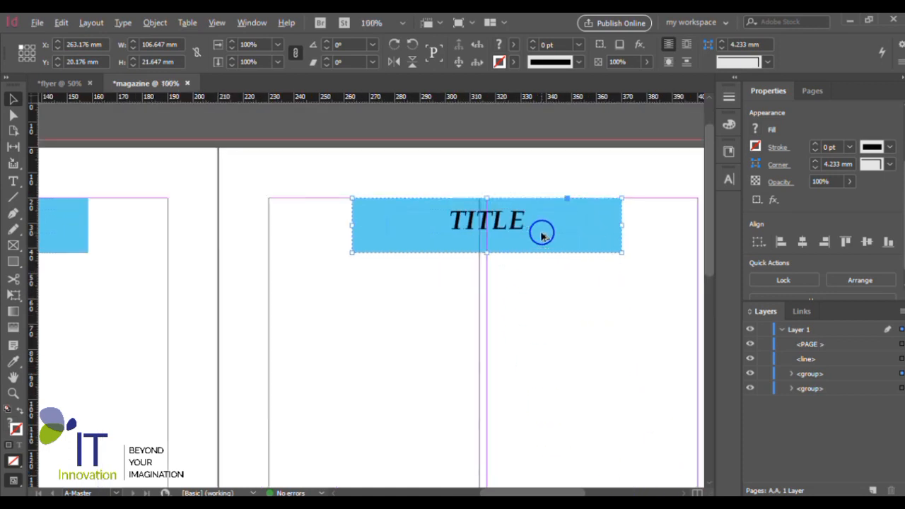
{"action": "left_click_drag", "start_coordinate": [535, 236], "coordinate": [532, 238]}
- Group the PAGE text frame with the red footer line on the left master page
{"action": "scroll", "coordinate": [531, 240], "scroll_direction": "down", "scroll_amount": 4}
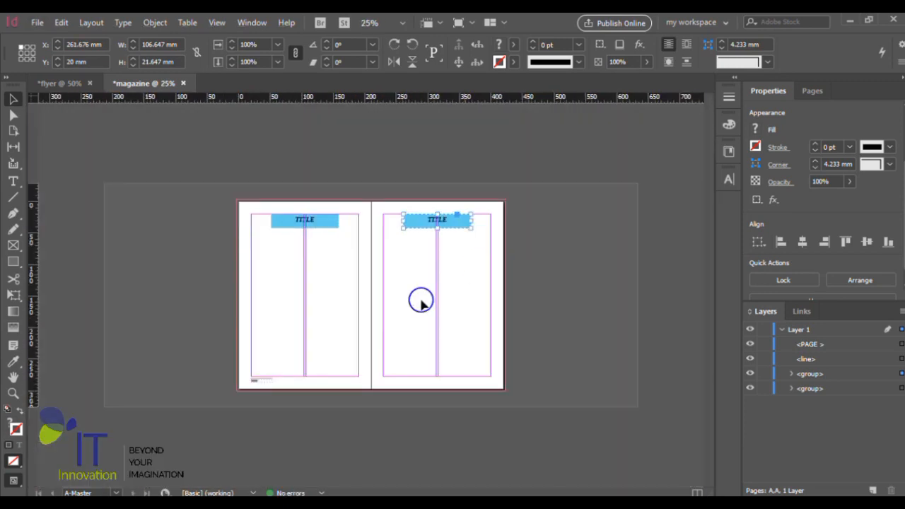
{"action": "scroll", "coordinate": [266, 402], "scroll_direction": "up", "scroll_amount": 2}
{"action": "scroll", "coordinate": [329, 363], "scroll_direction": "down", "scroll_amount": 3}
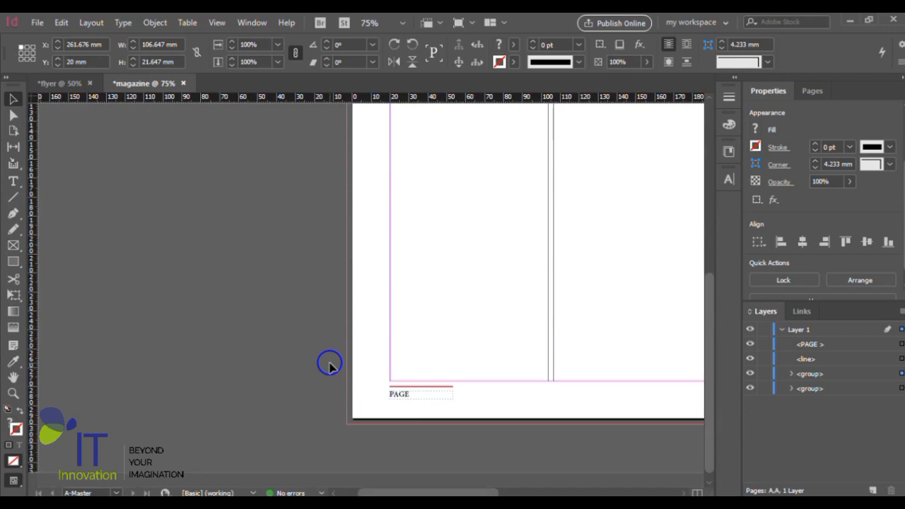
{"action": "scroll", "coordinate": [452, 412], "scroll_direction": "up", "scroll_amount": 3}
{"action": "scroll", "coordinate": [451, 400], "scroll_direction": "up", "scroll_amount": 1}
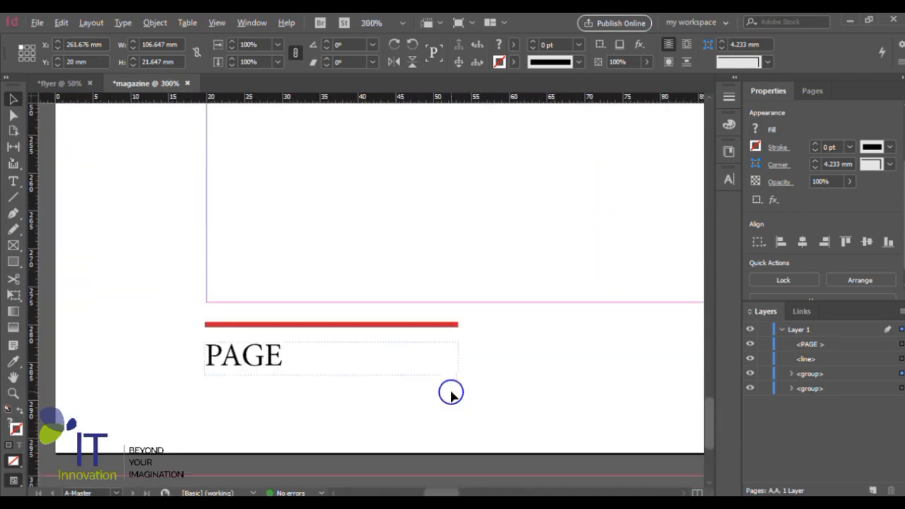
{"action": "left_click", "coordinate": [267, 358]}
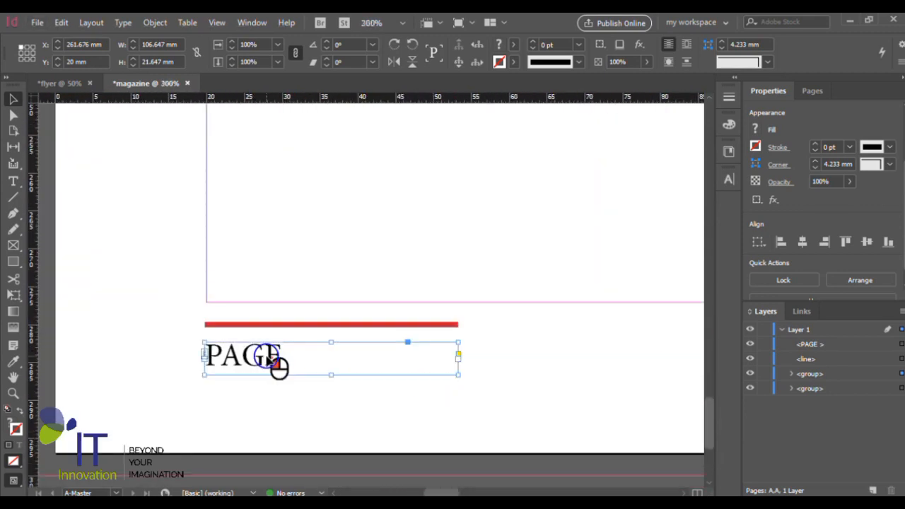
{"action": "left_click", "coordinate": [291, 324], "text": "shift"}
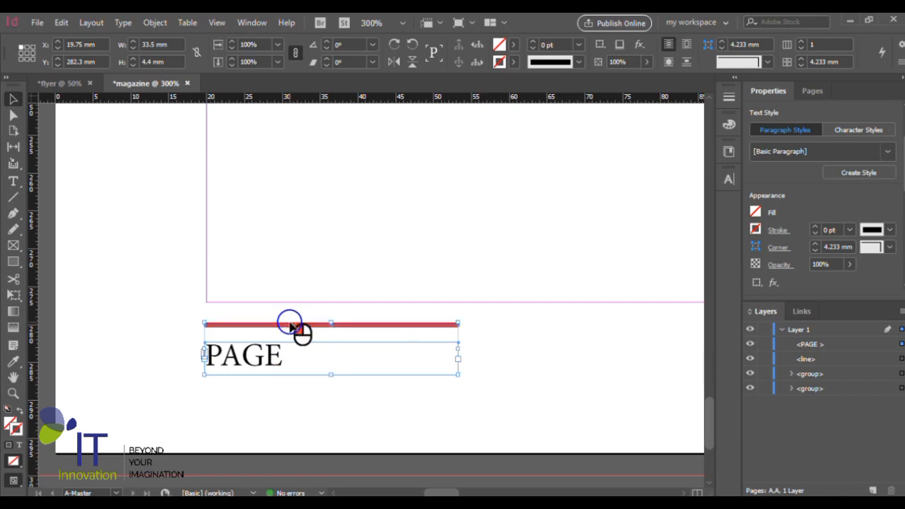
{"action": "key", "text": "ctrl+g"}
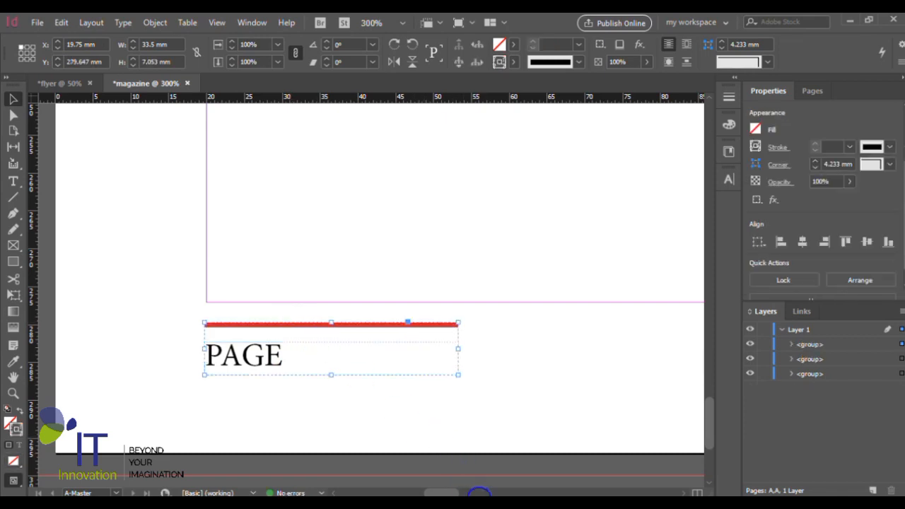
- Duplicate the PAGE footer group onto the right master page, flush with its outer margin at X 366.6 mm and at the same height
{"action": "key", "text": "ctrl+minus"}
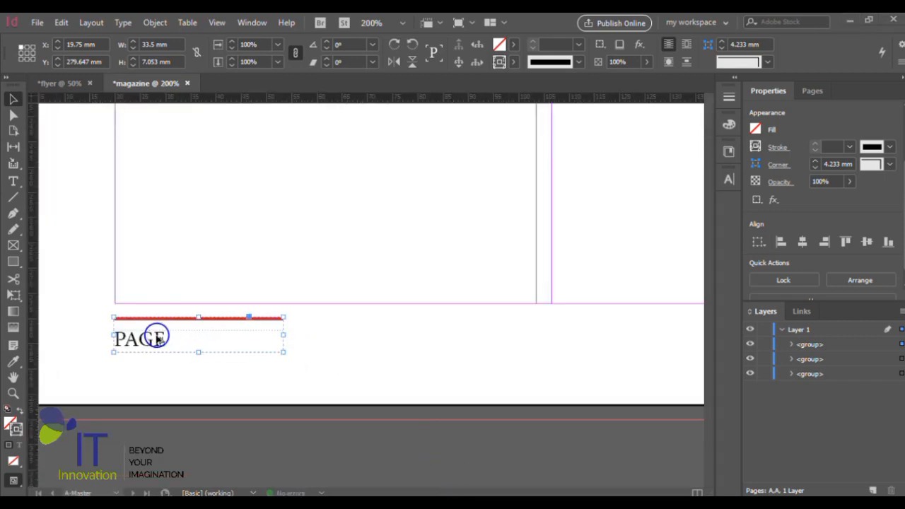
{"action": "left_click_drag", "start_coordinate": [158, 341], "coordinate": [687, 368]}
{"action": "scroll", "coordinate": [622, 332], "scroll_direction": "down", "scroll_amount": 4}
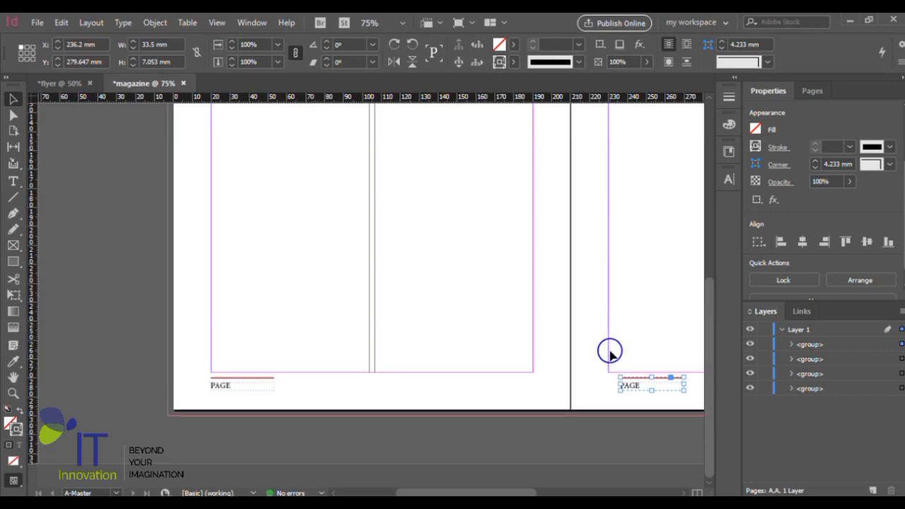
{"action": "scroll", "coordinate": [611, 354], "scroll_direction": "right", "scroll_amount": 6}
{"action": "scroll", "coordinate": [371, 395], "scroll_direction": "up", "scroll_amount": 2}
{"action": "scroll", "coordinate": [240, 377], "scroll_direction": "up", "scroll_amount": 1}
{"action": "left_click_drag", "start_coordinate": [139, 380], "coordinate": [467, 373]}
{"action": "scroll", "coordinate": [571, 382], "scroll_direction": "up", "scroll_amount": 1}
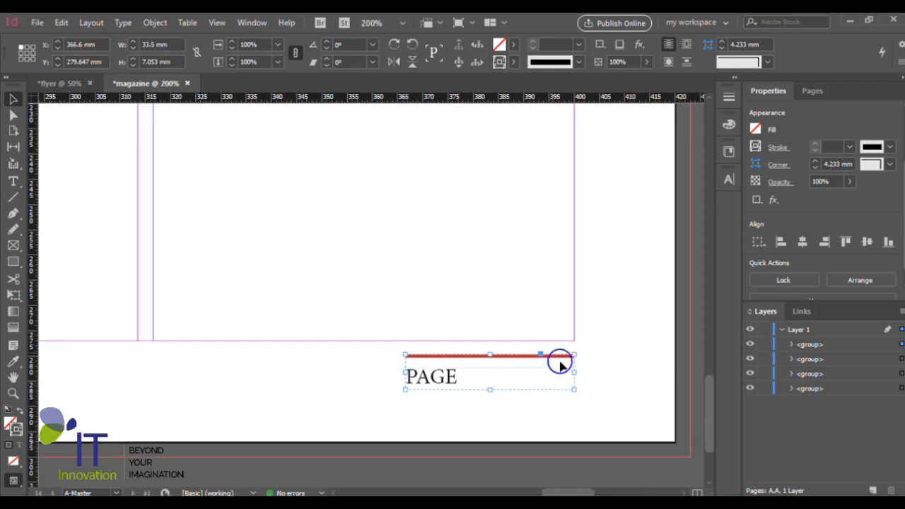
{"action": "scroll", "coordinate": [560, 365], "scroll_direction": "up", "scroll_amount": 1}
{"action": "scroll", "coordinate": [560, 362], "scroll_direction": "down", "scroll_amount": 1}
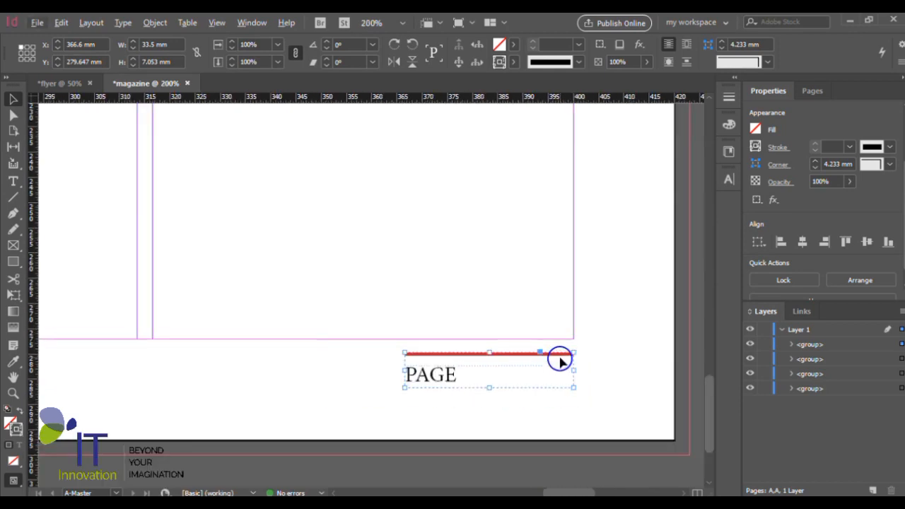
{"action": "left_click", "coordinate": [547, 467]}
- Ungroup the copied footer on the right master page into its line and PAGE text frame
{"action": "scroll", "coordinate": [533, 387], "scroll_direction": "up", "scroll_amount": 1}
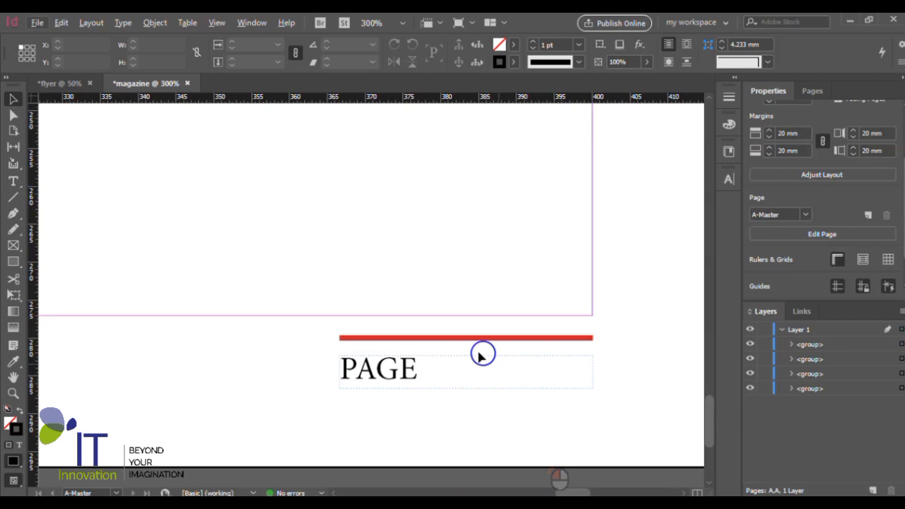
{"action": "left_click", "coordinate": [400, 371]}
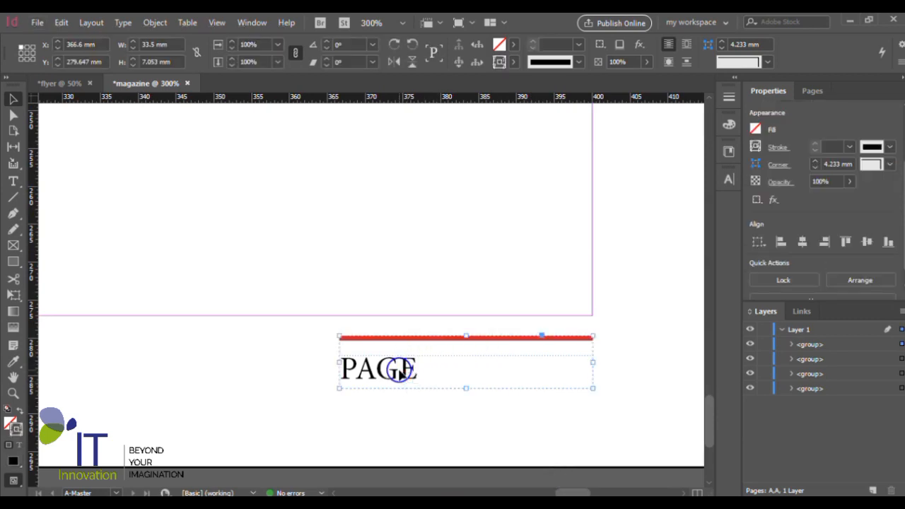
{"action": "key", "text": "ctrl+shift+g"}
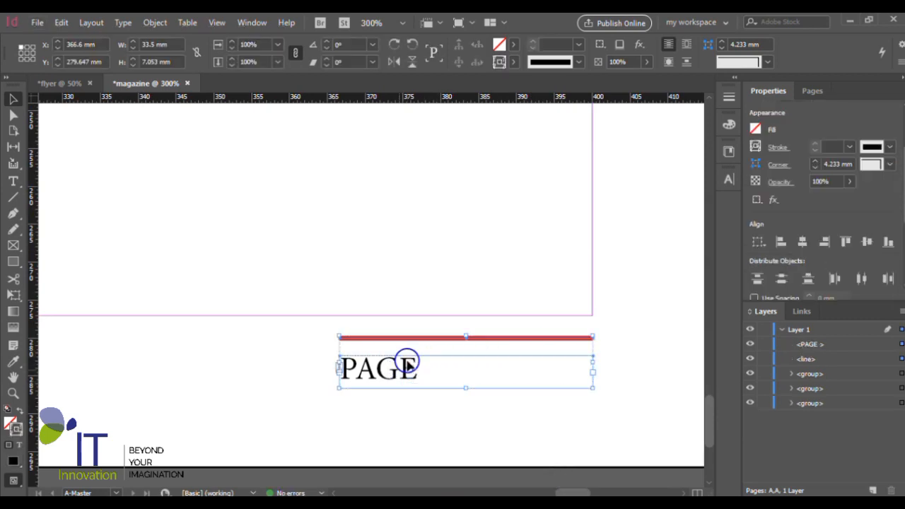
{"action": "scroll", "coordinate": [443, 318], "scroll_direction": "down", "scroll_amount": 1}
{"action": "left_click", "coordinate": [459, 438]}
- Right-align the PAGE text in its frame on the right master page
{"action": "scroll", "coordinate": [472, 358], "scroll_direction": "up", "scroll_amount": 2}
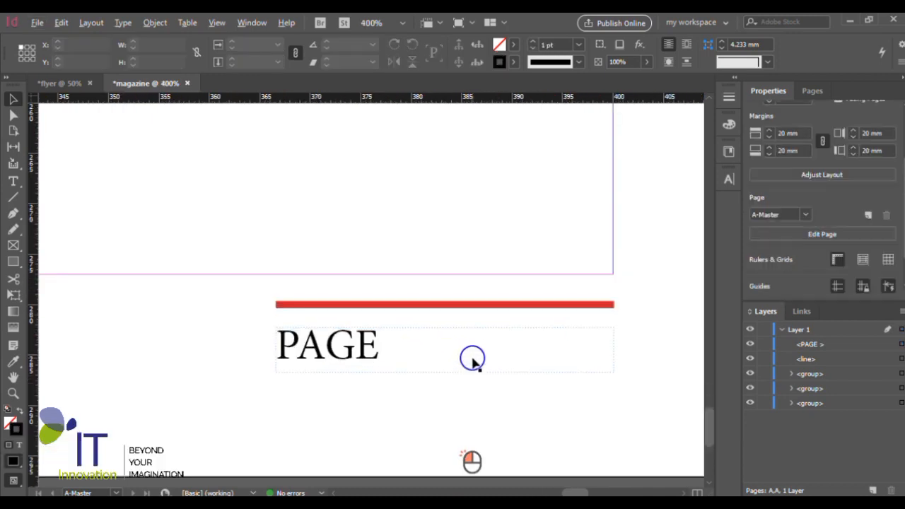
{"action": "left_click", "coordinate": [348, 348]}
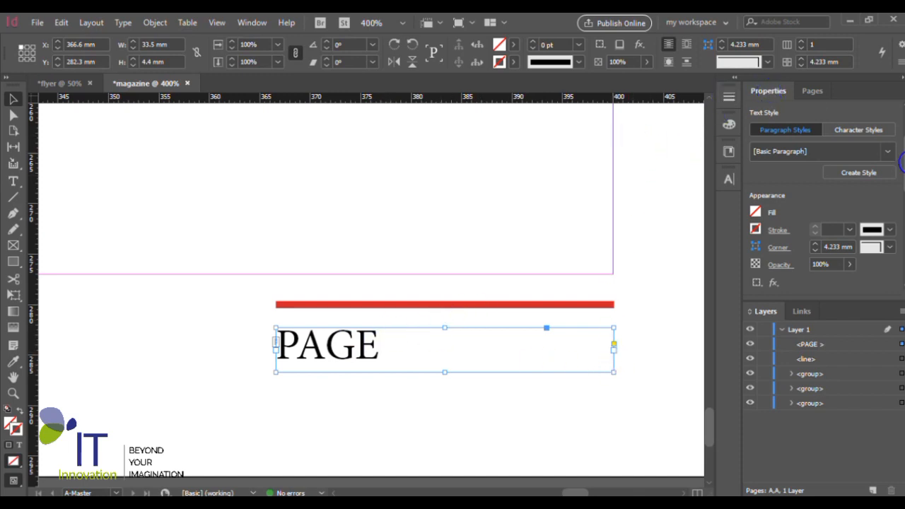
{"action": "left_click_drag", "start_coordinate": [901, 177], "coordinate": [903, 242]}
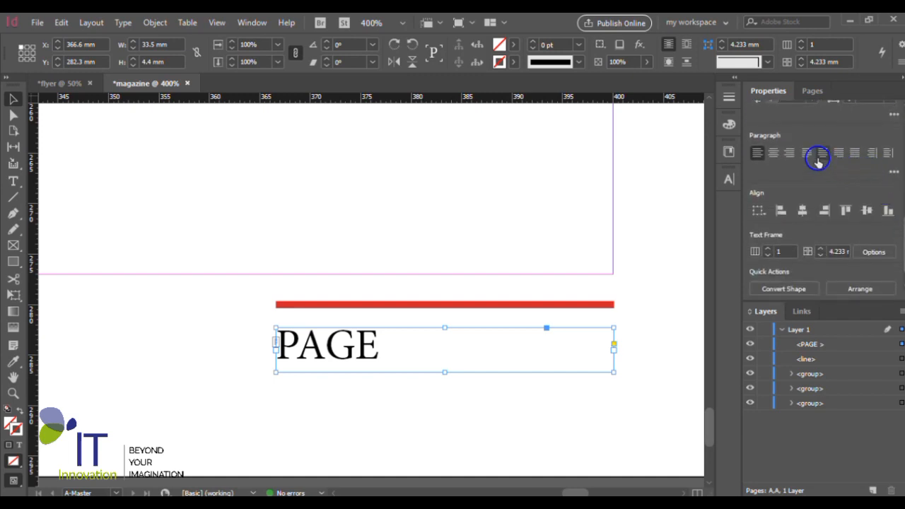
{"action": "left_click", "coordinate": [793, 154]}
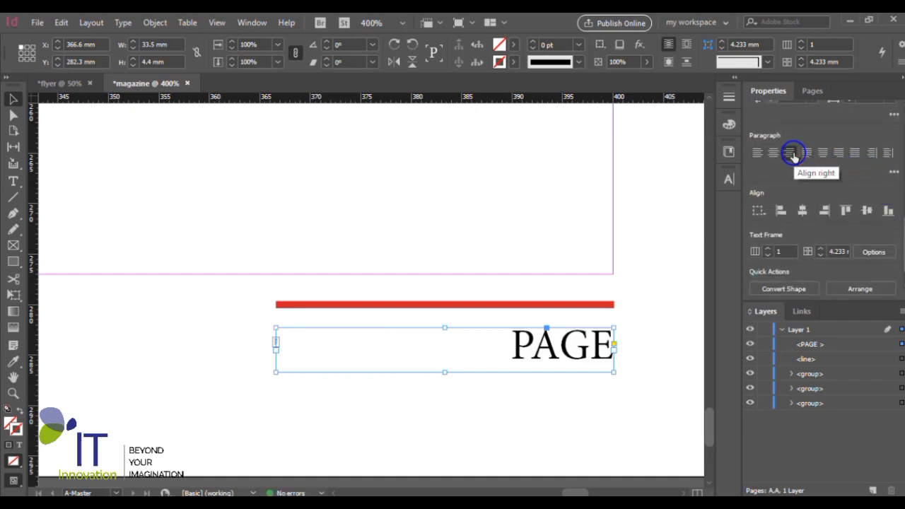
{"action": "double_click", "coordinate": [600, 347]}
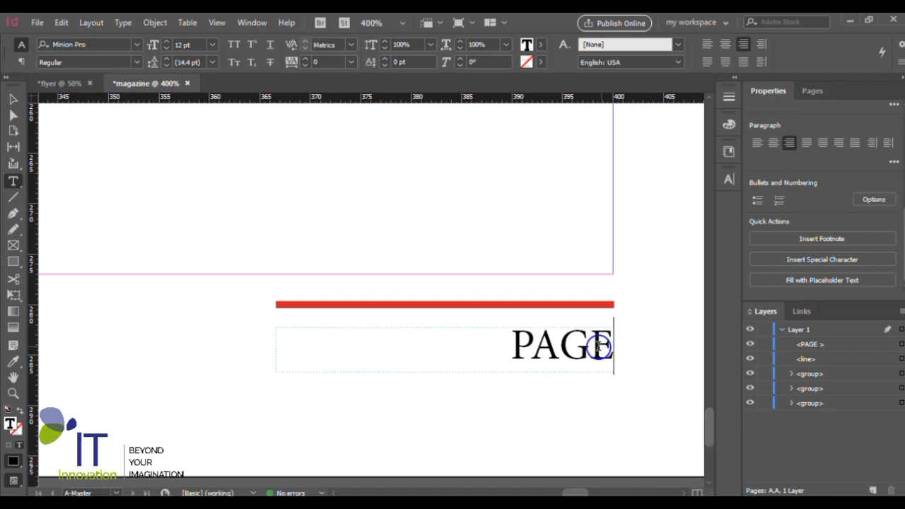
{"action": "left_click", "coordinate": [12, 99]}
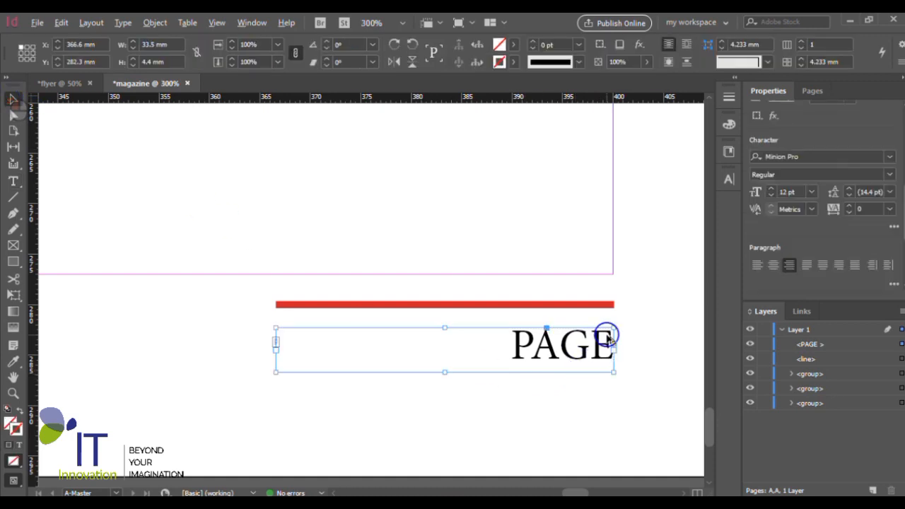
{"action": "scroll", "coordinate": [612, 319], "scroll_direction": "down", "scroll_amount": 5, "text": "alt"}
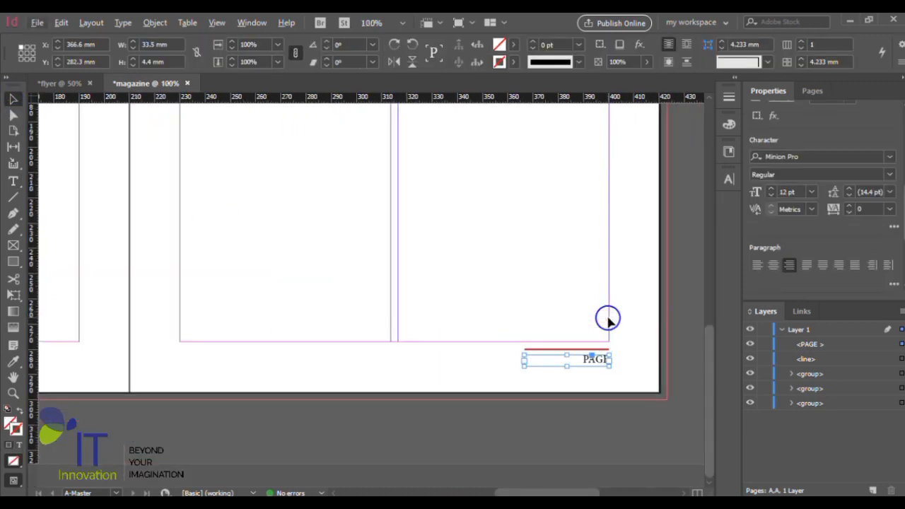
{"action": "scroll", "coordinate": [608, 320], "scroll_direction": "down", "scroll_amount": 1}
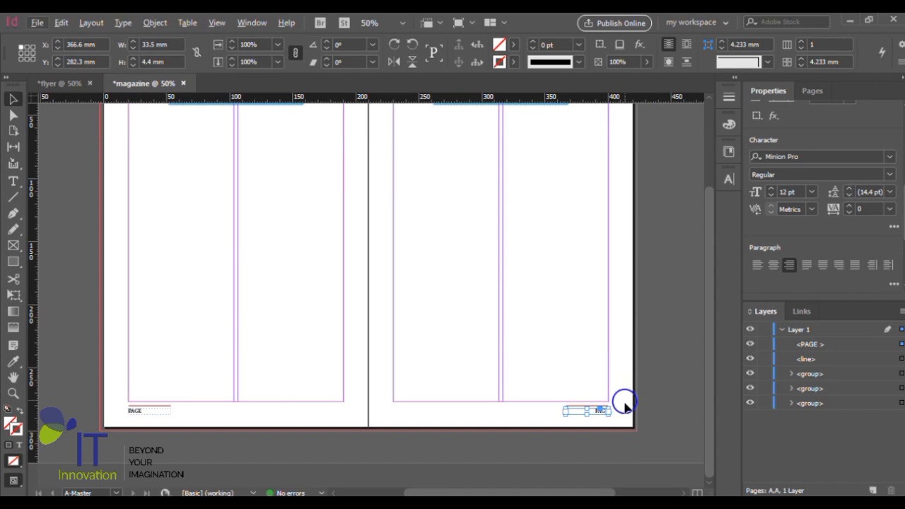
{"action": "left_click", "coordinate": [663, 404]}
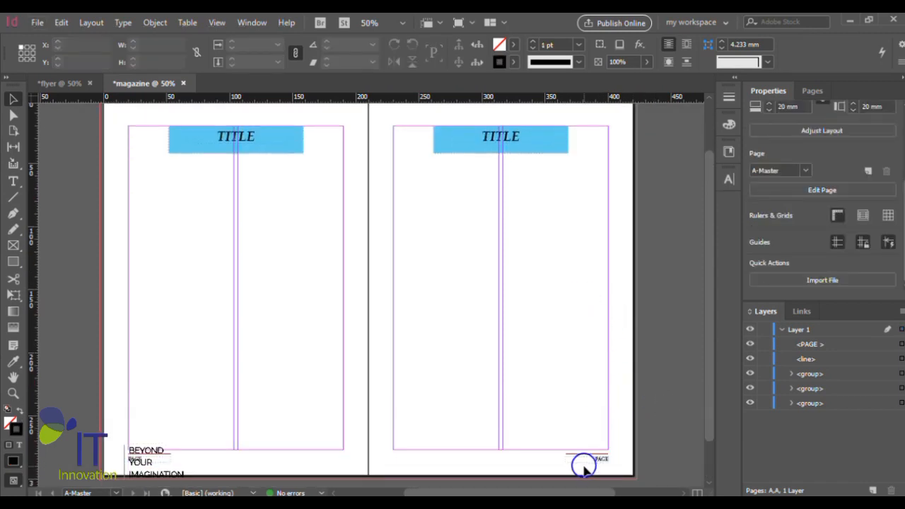
{"action": "scroll", "coordinate": [542, 370], "scroll_direction": "up", "scroll_amount": 1}
{"action": "scroll", "coordinate": [533, 319], "scroll_direction": "down", "scroll_amount": 1}
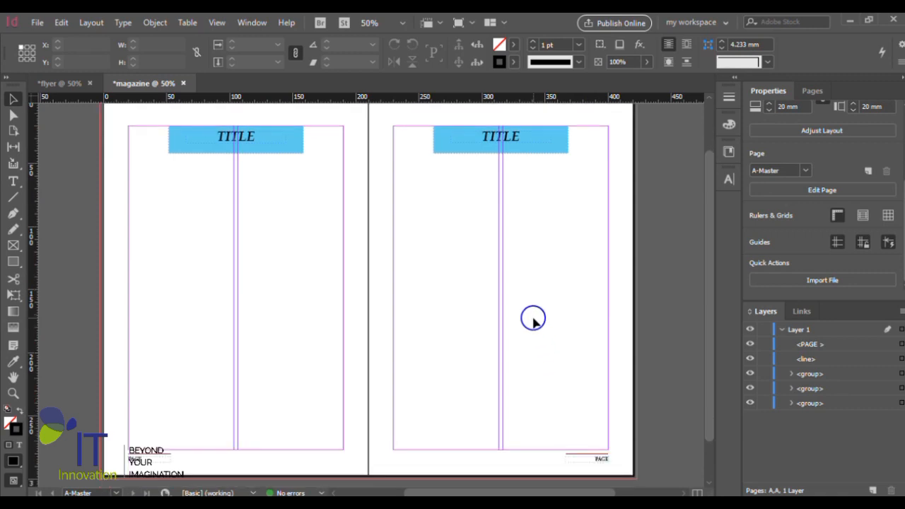
- Open page 1 and review how the A-Master TITLE banners and PAGE footers are applied across all six pages
{"action": "left_click", "coordinate": [811, 92]}
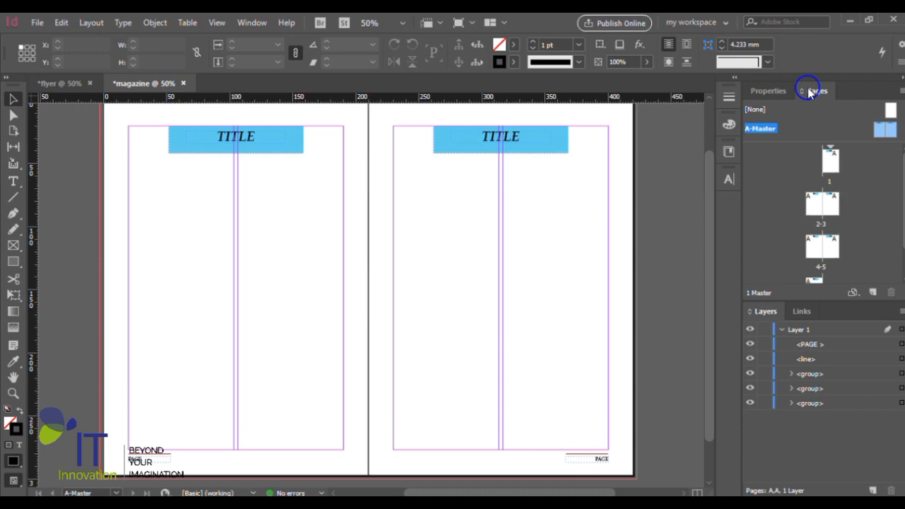
{"action": "scroll", "coordinate": [665, 182], "scroll_direction": "up", "scroll_amount": 1}
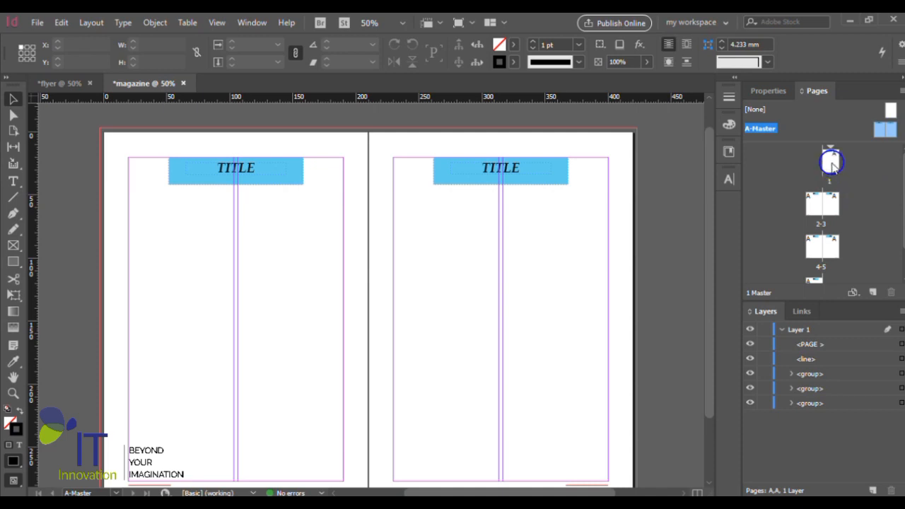
{"action": "left_click", "coordinate": [833, 165]}
{"action": "double_click", "coordinate": [832, 165]}
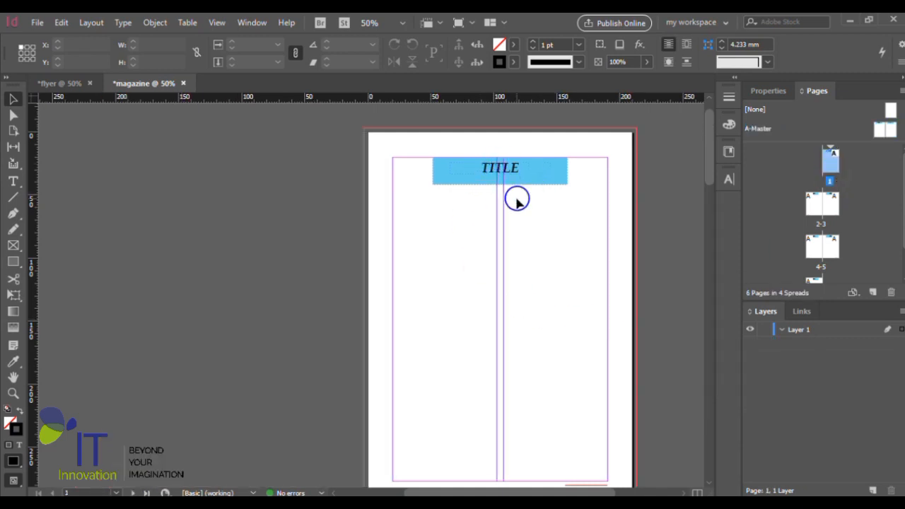
{"action": "scroll", "coordinate": [530, 205], "scroll_direction": "down", "scroll_amount": 10}
{"action": "scroll", "coordinate": [620, 263], "scroll_direction": "down", "scroll_amount": 8}
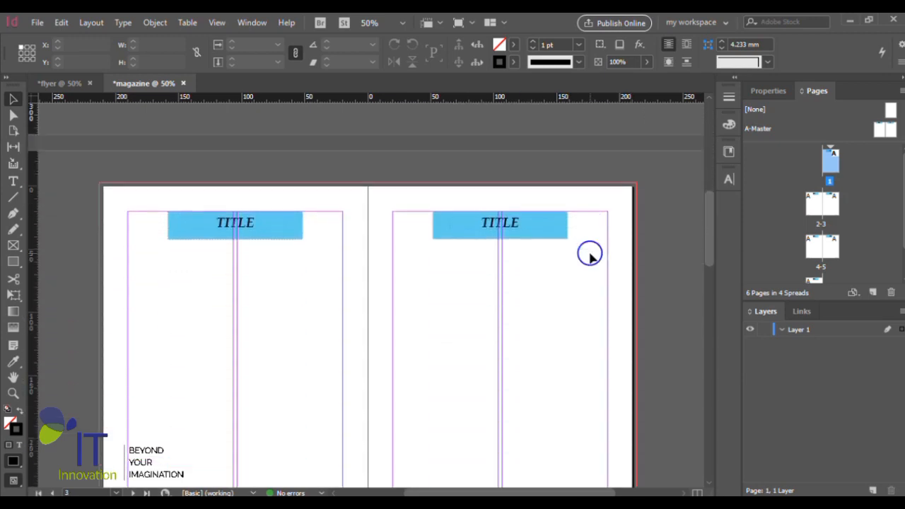
{"action": "scroll", "coordinate": [552, 309], "scroll_direction": "down", "scroll_amount": 15}
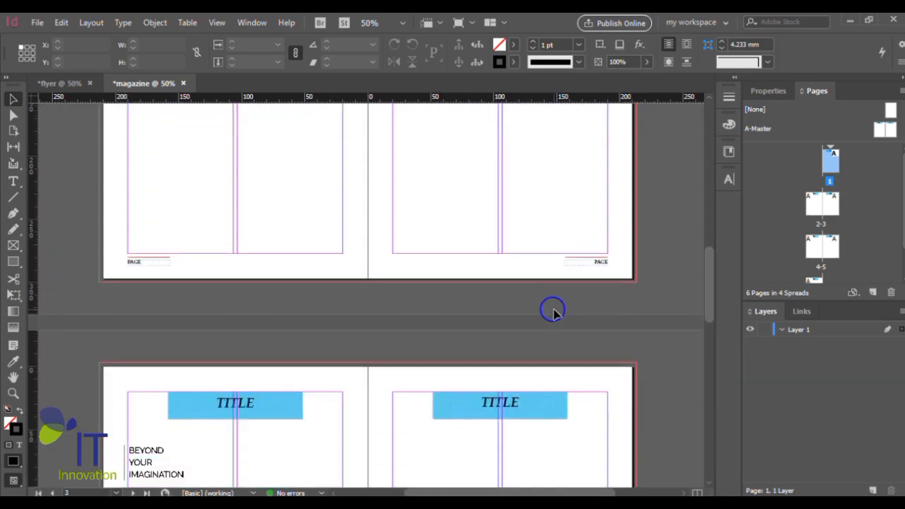
{"action": "scroll", "coordinate": [555, 311], "scroll_direction": "down", "scroll_amount": 9}
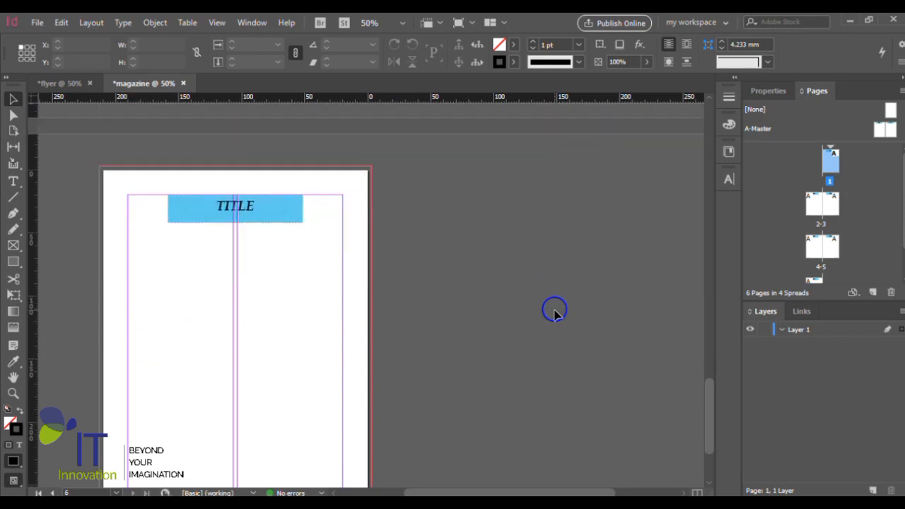
{"action": "scroll", "coordinate": [311, 368], "scroll_direction": "up", "scroll_amount": 3}
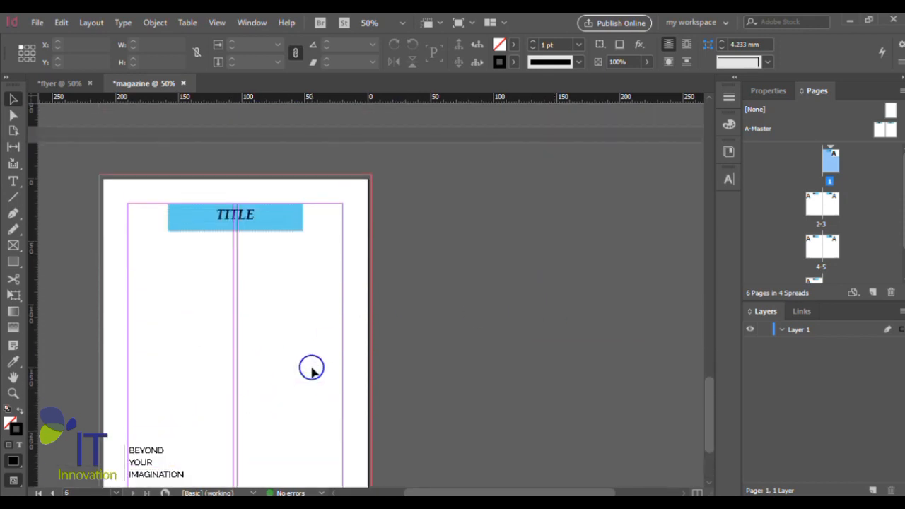
{"action": "scroll", "coordinate": [370, 304], "scroll_direction": "down", "scroll_amount": 1}
{"action": "scroll", "coordinate": [370, 304], "scroll_direction": "up", "scroll_amount": 2}
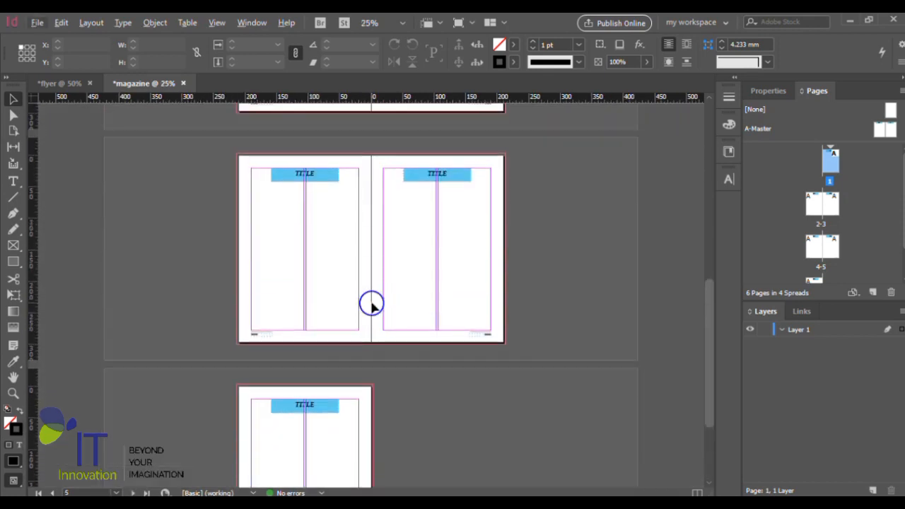
{"action": "scroll", "coordinate": [520, 256], "scroll_direction": "up", "scroll_amount": 8}
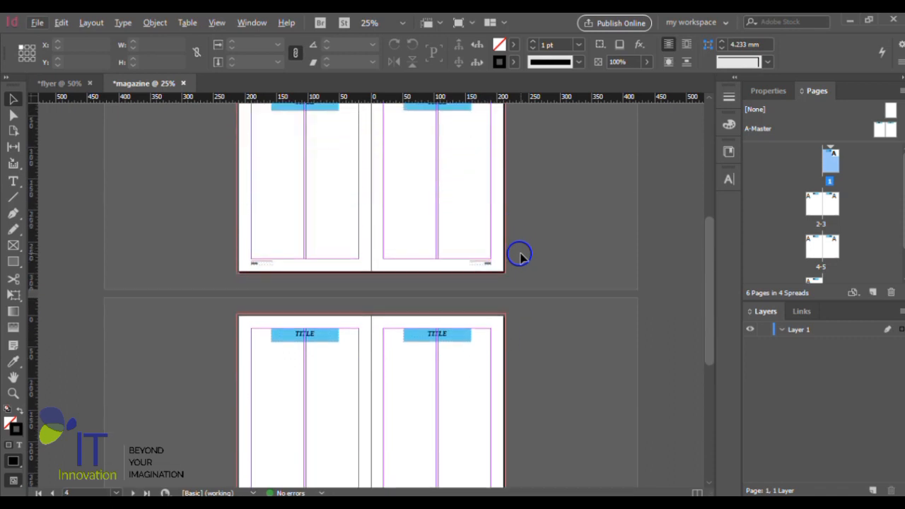
{"action": "scroll", "coordinate": [520, 256], "scroll_direction": "up", "scroll_amount": 6}
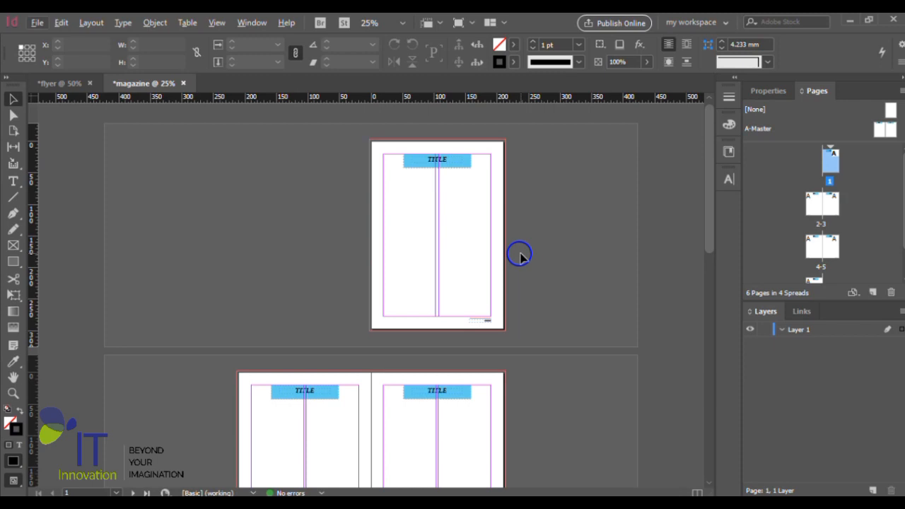
- Inspect page 1's banner and footer up close and compare them with the 2-3 and 4-5 spreads
{"action": "key", "text": "ctrl+equal"}
{"action": "scroll", "coordinate": [508, 272], "scroll_direction": "down", "scroll_amount": 1}
{"action": "scroll", "coordinate": [519, 241], "scroll_direction": "up", "scroll_amount": 1}
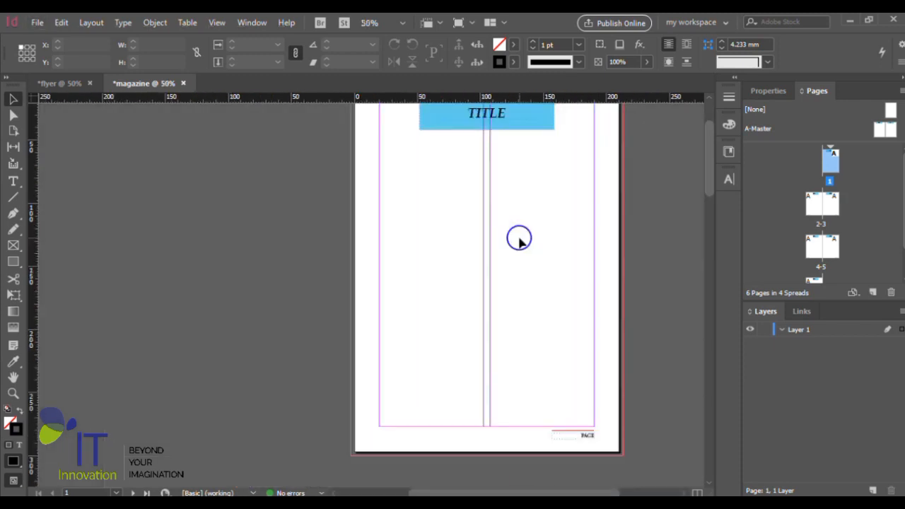
{"action": "scroll", "coordinate": [519, 241], "scroll_direction": "up", "scroll_amount": 1}
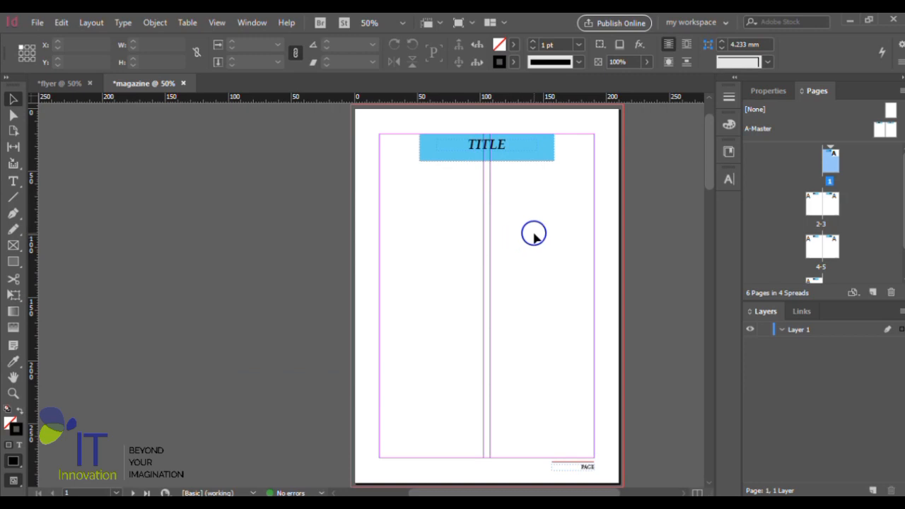
{"action": "scroll", "coordinate": [535, 237], "scroll_direction": "down", "scroll_amount": 1}
{"action": "scroll", "coordinate": [534, 237], "scroll_direction": "down", "scroll_amount": 6}
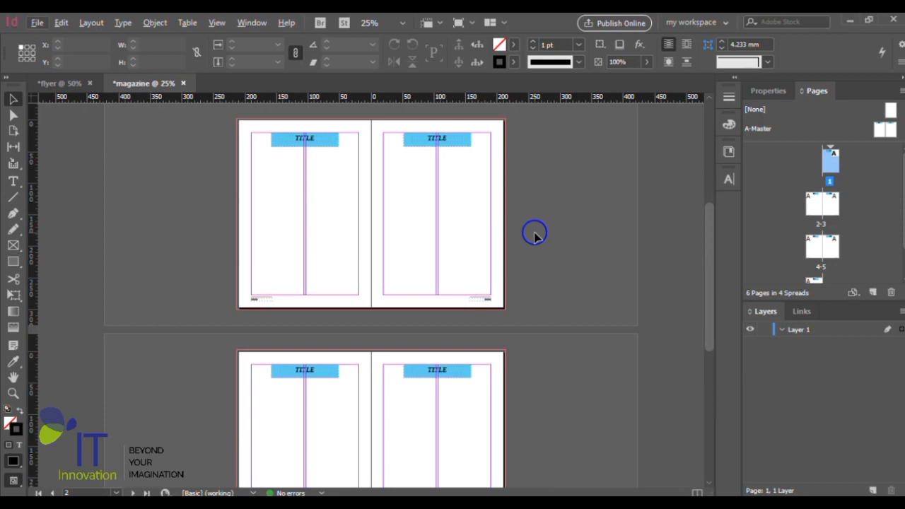
{"action": "scroll", "coordinate": [535, 237], "scroll_direction": "down", "scroll_amount": 2}
{"action": "scroll", "coordinate": [535, 241], "scroll_direction": "up", "scroll_amount": 6}
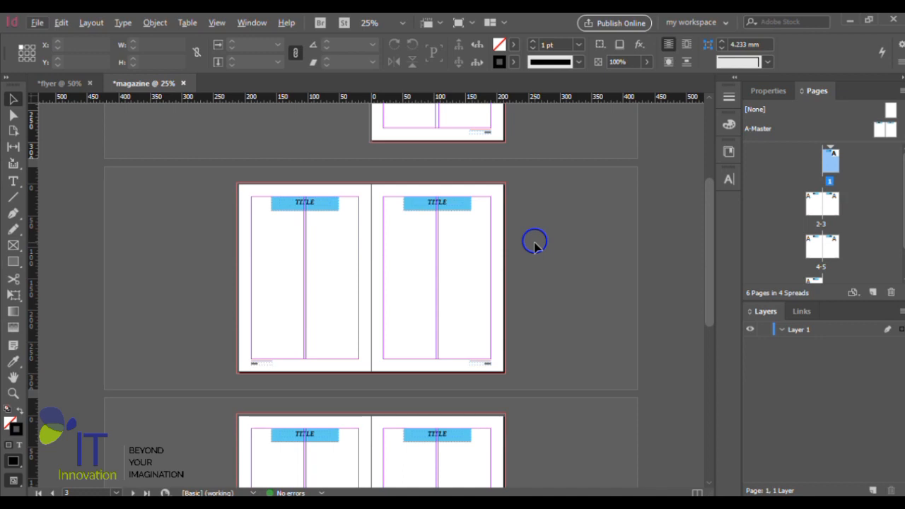
{"action": "scroll", "coordinate": [535, 245], "scroll_direction": "up", "scroll_amount": 4}
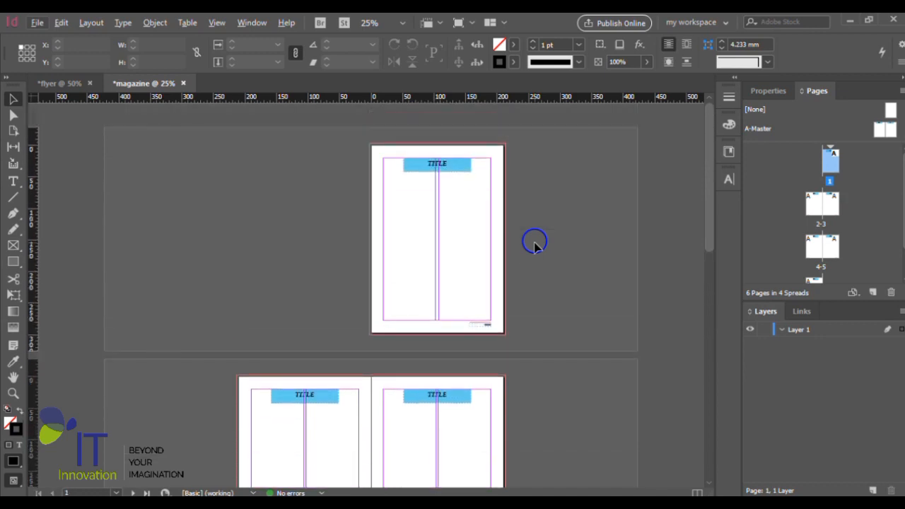
{"action": "scroll", "coordinate": [535, 244], "scroll_direction": "down", "scroll_amount": 3}
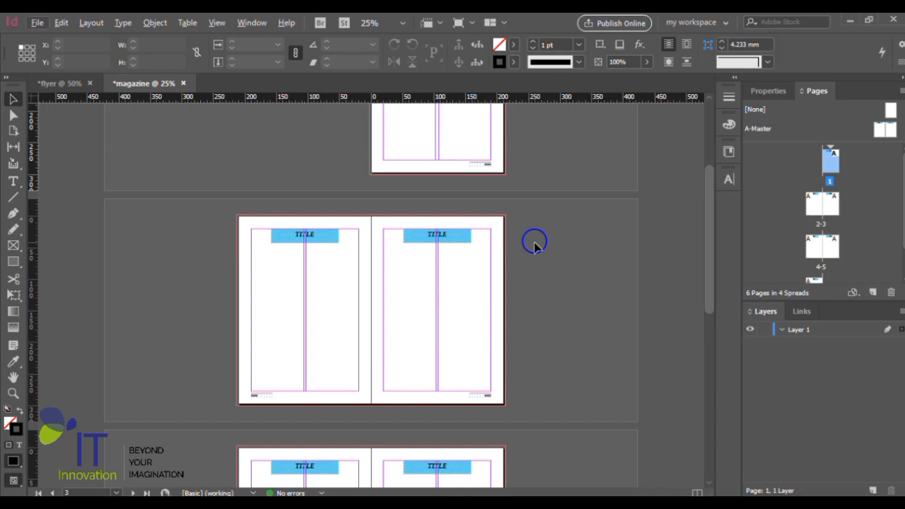
{"action": "scroll", "coordinate": [535, 244], "scroll_direction": "down", "scroll_amount": 3}
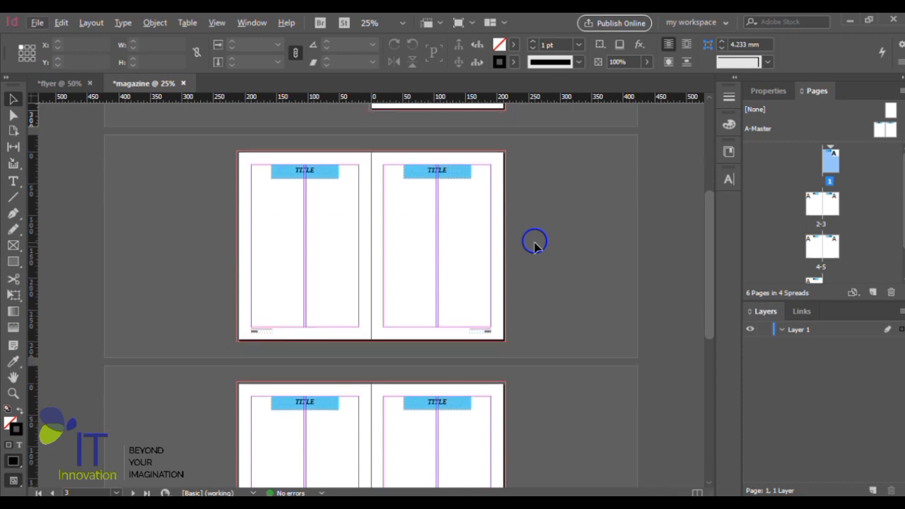
{"action": "scroll", "coordinate": [536, 244], "scroll_direction": "down", "scroll_amount": 3}
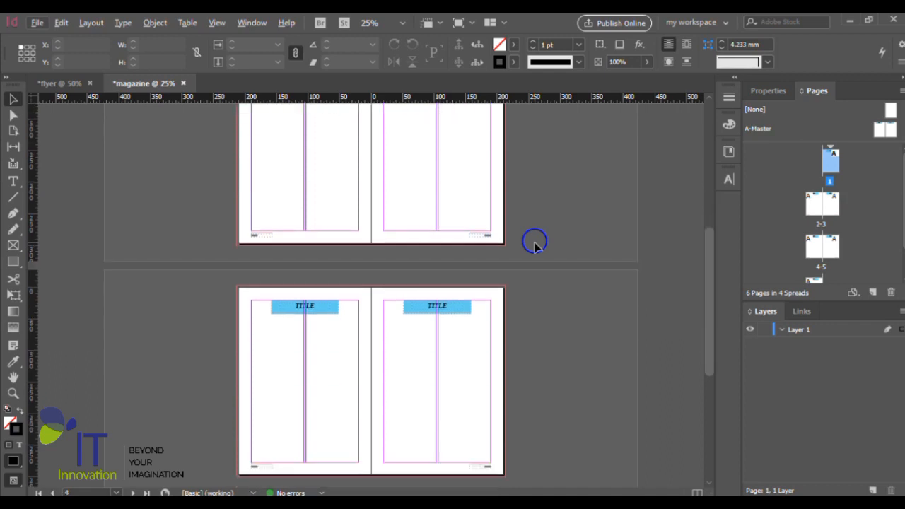
{"action": "scroll", "coordinate": [536, 244], "scroll_direction": "up", "scroll_amount": 6}
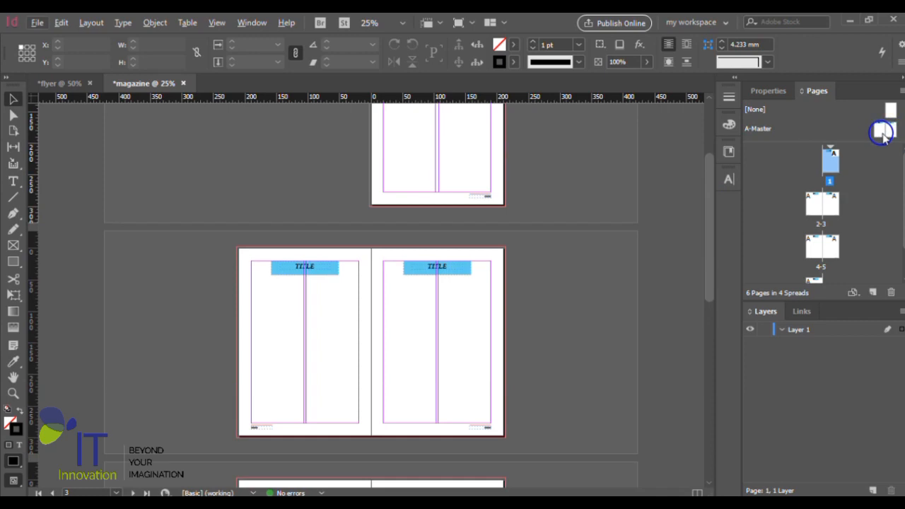
- Open the A-Master spread for editing at the PAGE footer of its left page
{"action": "double_click", "coordinate": [882, 130]}
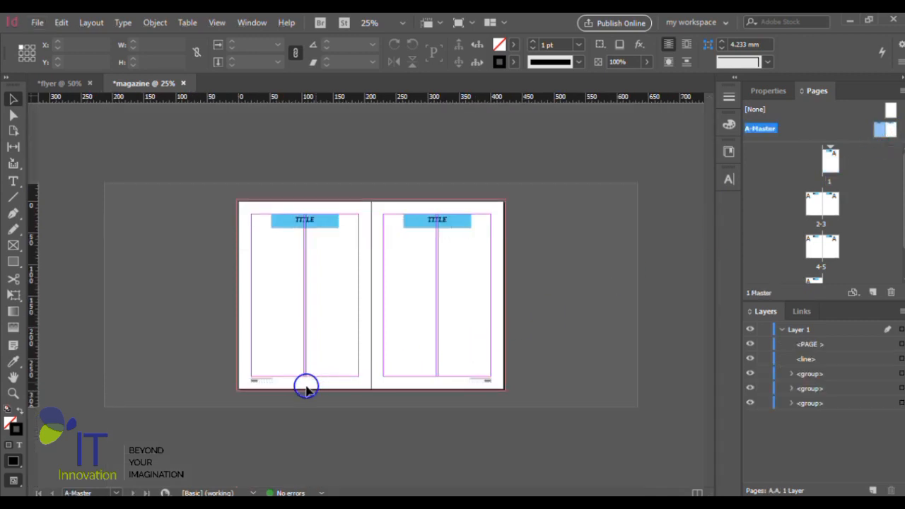
{"action": "scroll", "coordinate": [264, 392], "scroll_direction": "up", "scroll_amount": 3}
{"action": "scroll", "coordinate": [310, 364], "scroll_direction": "down", "scroll_amount": 3}
{"action": "scroll", "coordinate": [447, 402], "scroll_direction": "down", "scroll_amount": 2}
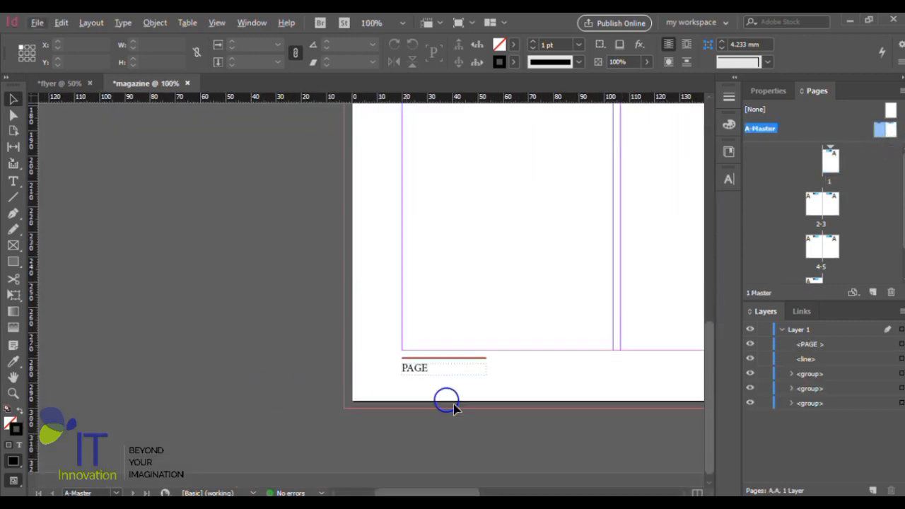
{"action": "scroll", "coordinate": [545, 374], "scroll_direction": "up", "scroll_amount": 1}
{"action": "scroll", "coordinate": [477, 389], "scroll_direction": "up", "scroll_amount": 1}
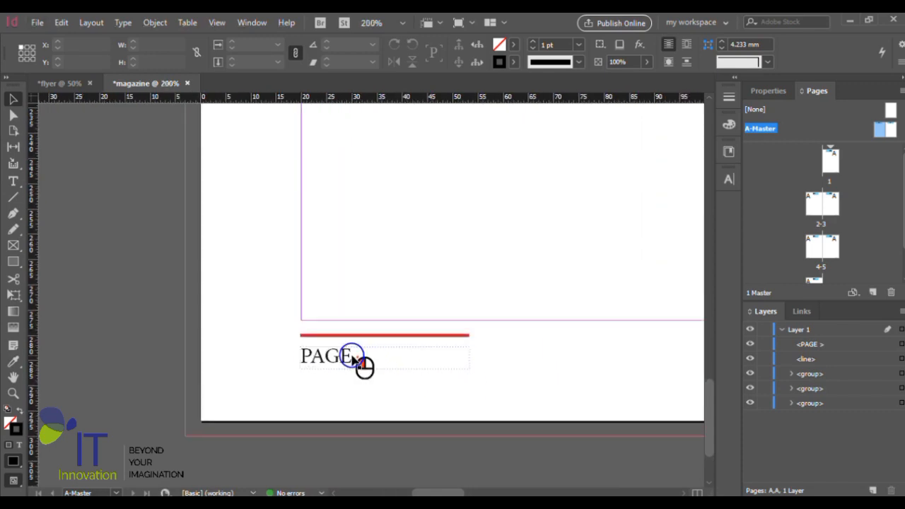
{"action": "left_click", "coordinate": [367, 361]}
{"action": "double_click", "coordinate": [368, 361]}
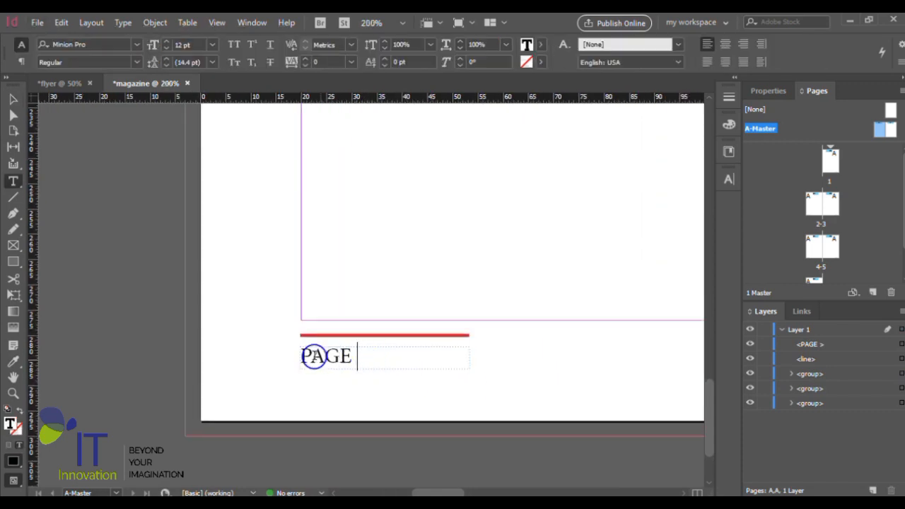
{"action": "left_click", "coordinate": [14, 99]}
{"action": "left_click", "coordinate": [397, 370]}
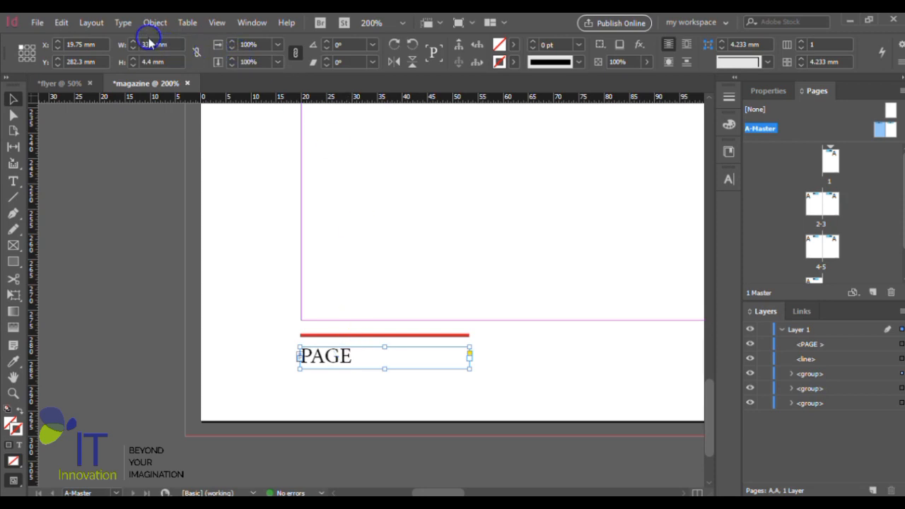
{"action": "left_click", "coordinate": [122, 23]}
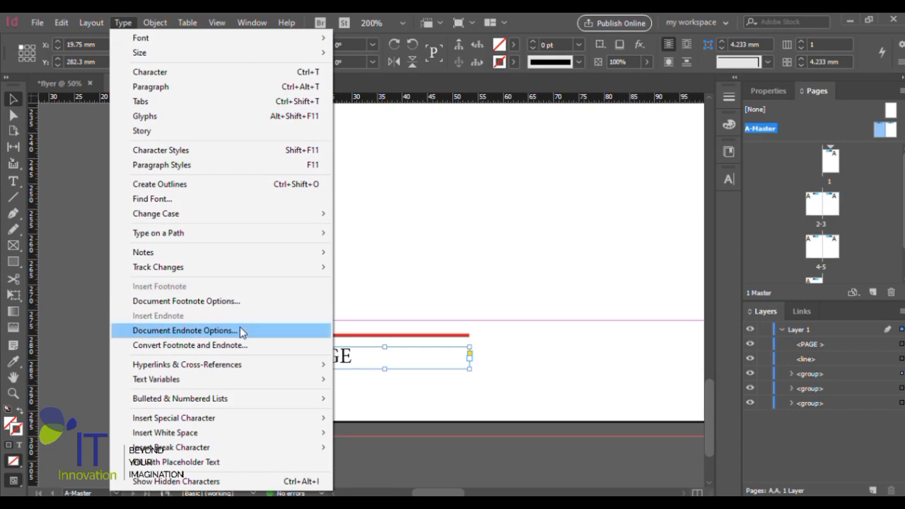
{"action": "mouse_move", "coordinate": [304, 422]}
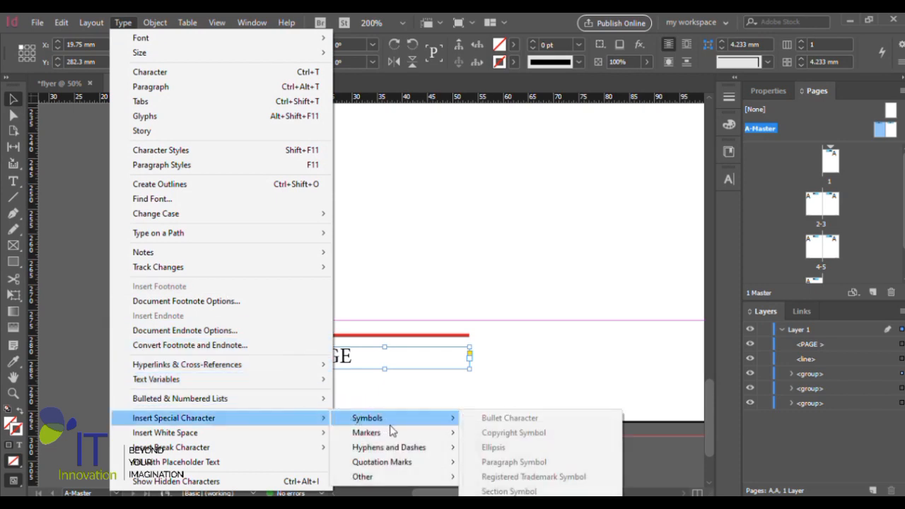
{"action": "mouse_move", "coordinate": [379, 438]}
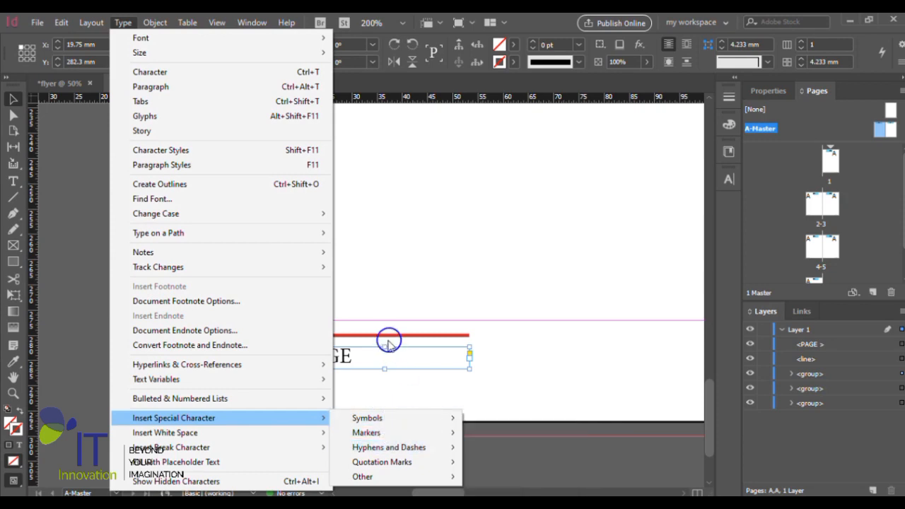
- Insert a Current Page Number marker after the word PAGE in the left master page's footer
{"action": "left_click", "coordinate": [364, 355]}
{"action": "double_click", "coordinate": [360, 356]}
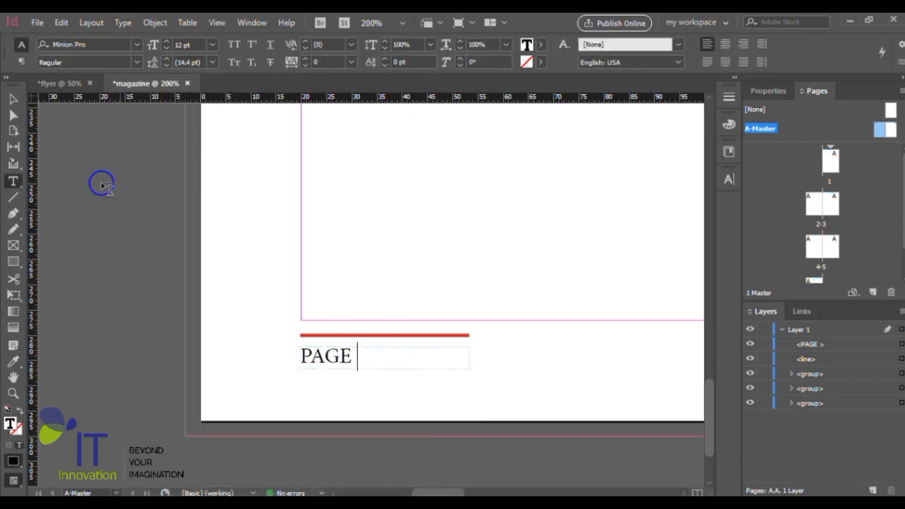
{"action": "left_click", "coordinate": [123, 22]}
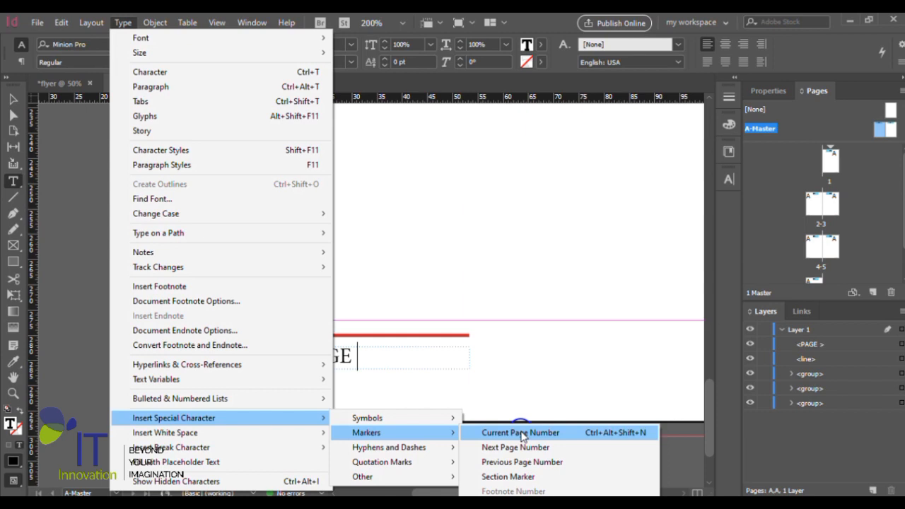
{"action": "left_click", "coordinate": [521, 433]}
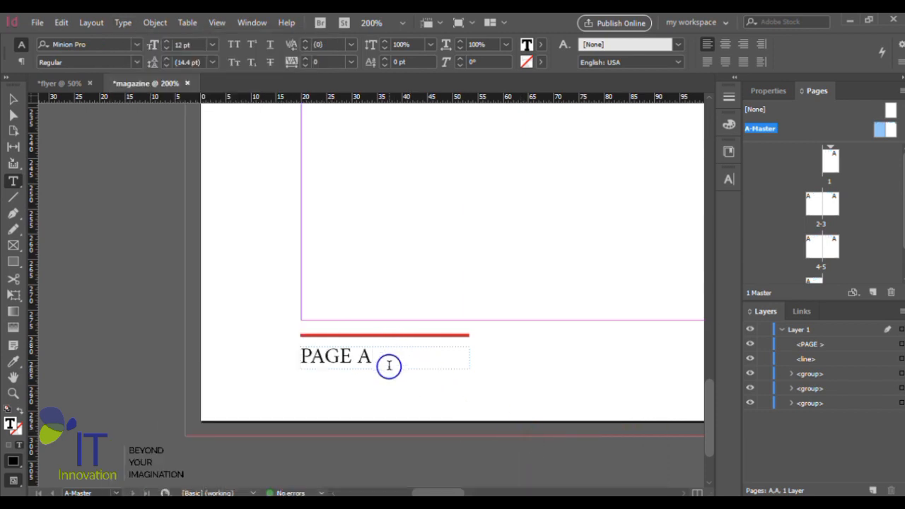
{"action": "left_click", "coordinate": [13, 98]}
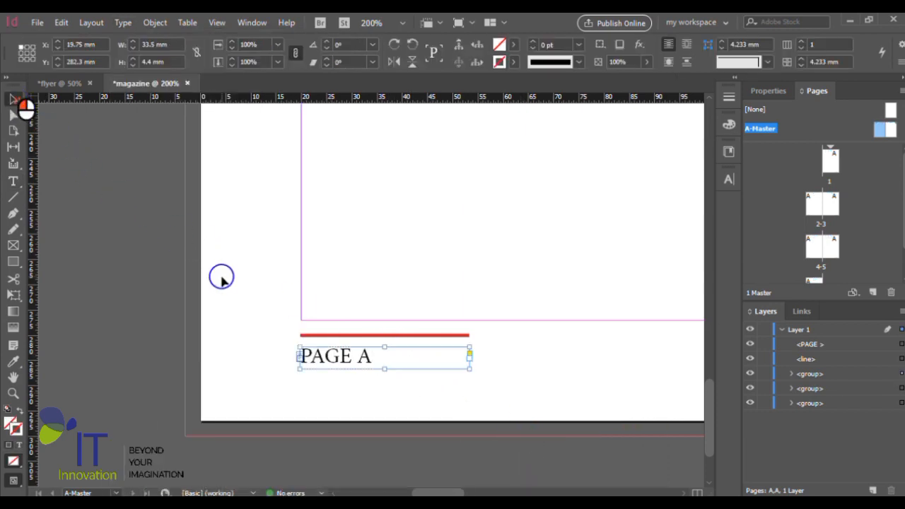
- Delete the PAGE text frame from the footer of the right A-Master page
{"action": "scroll", "coordinate": [222, 278], "scroll_direction": "down", "scroll_amount": 6}
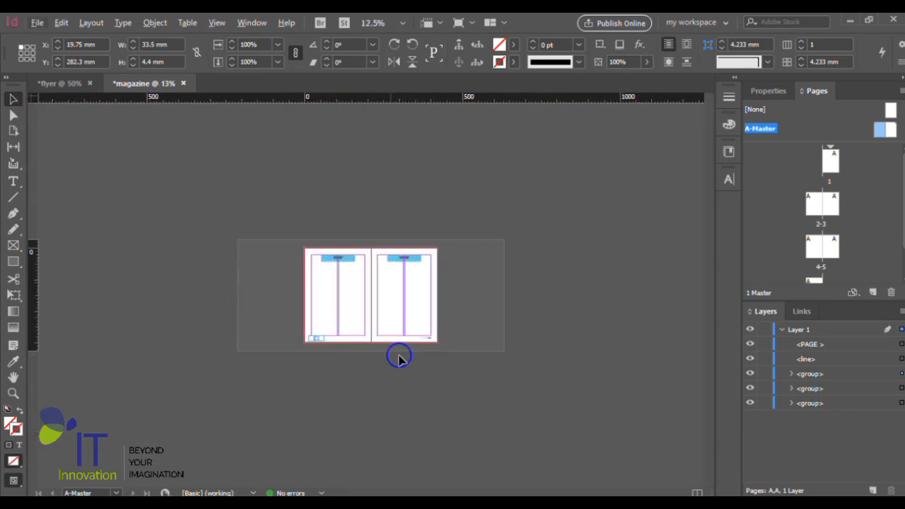
{"action": "scroll", "coordinate": [456, 346], "scroll_direction": "up", "scroll_amount": 3}
{"action": "scroll", "coordinate": [459, 345], "scroll_direction": "down", "scroll_amount": 2}
{"action": "scroll", "coordinate": [481, 378], "scroll_direction": "up", "scroll_amount": 1}
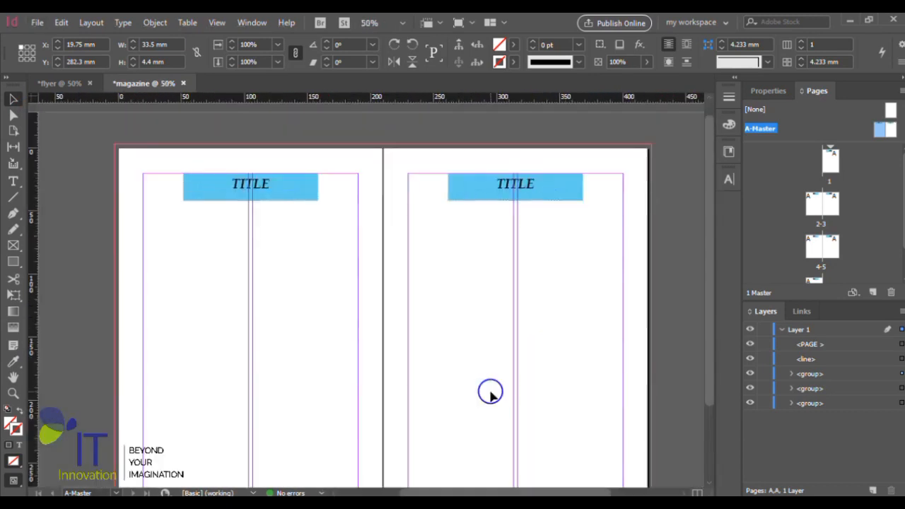
{"action": "scroll", "coordinate": [496, 385], "scroll_direction": "down", "scroll_amount": 1}
{"action": "scroll", "coordinate": [501, 387], "scroll_direction": "down", "scroll_amount": 2}
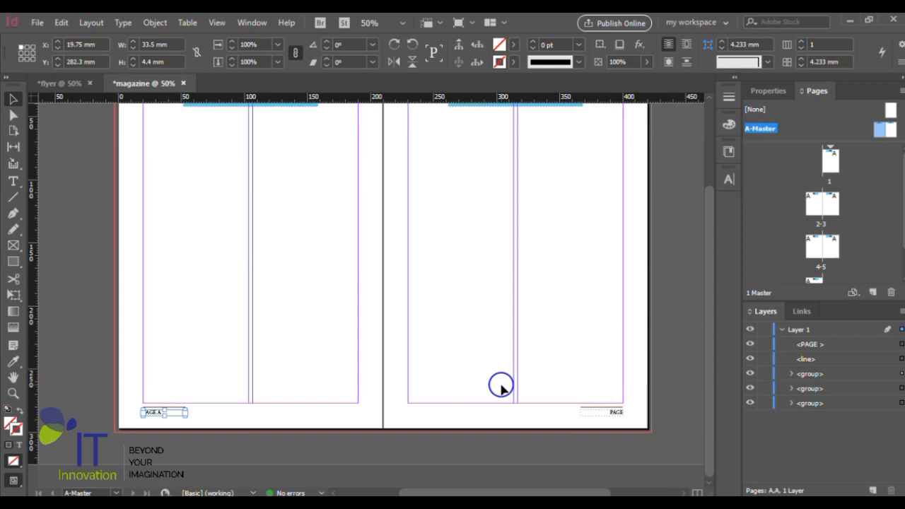
{"action": "scroll", "coordinate": [167, 433], "scroll_direction": "up", "scroll_amount": 1}
{"action": "scroll", "coordinate": [150, 403], "scroll_direction": "up", "scroll_amount": 1}
{"action": "scroll", "coordinate": [146, 402], "scroll_direction": "down", "scroll_amount": 2}
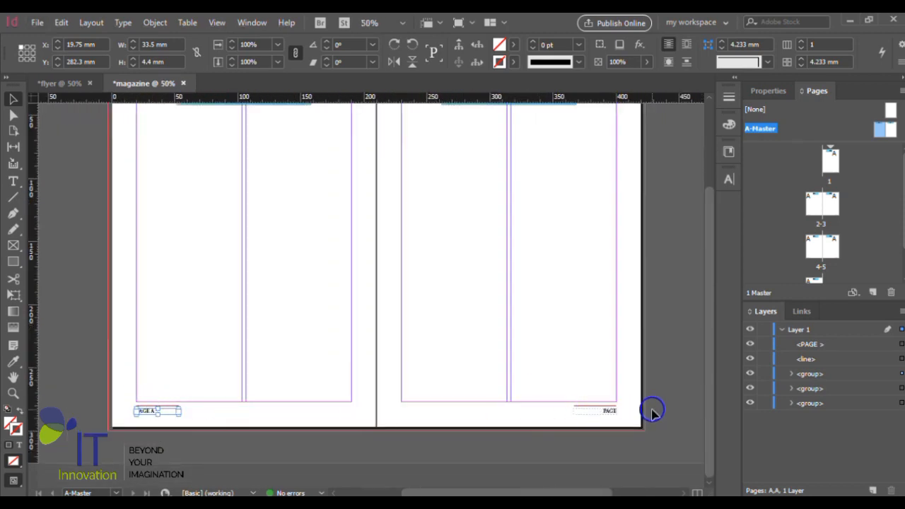
{"action": "scroll", "coordinate": [592, 428], "scroll_direction": "up", "scroll_amount": 4}
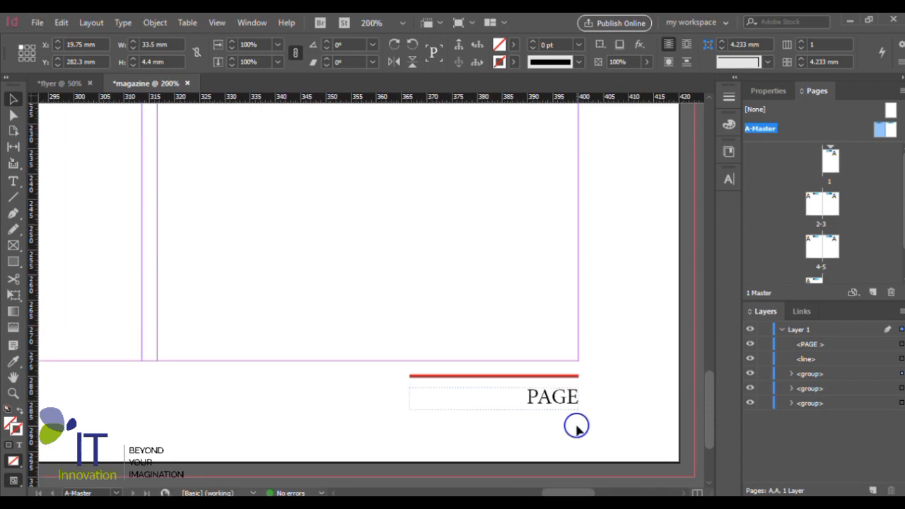
{"action": "left_click", "coordinate": [542, 376]}
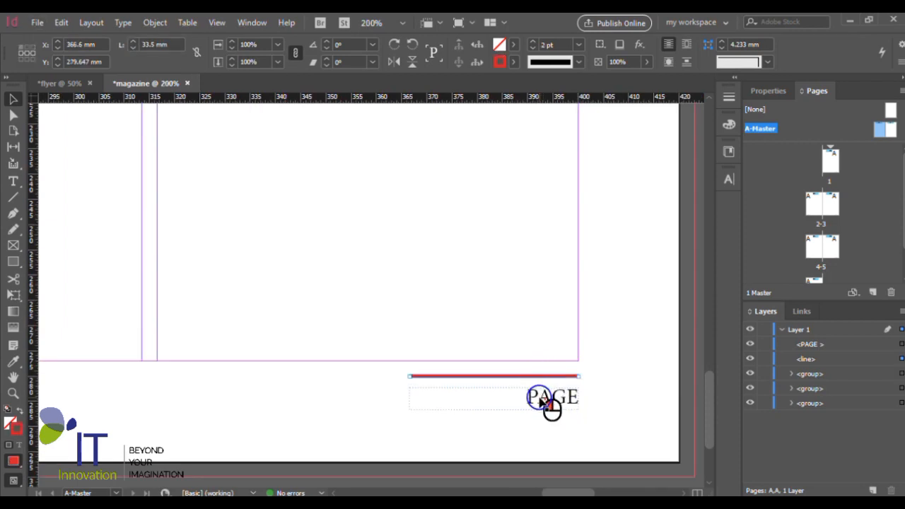
{"action": "left_click", "coordinate": [541, 400]}
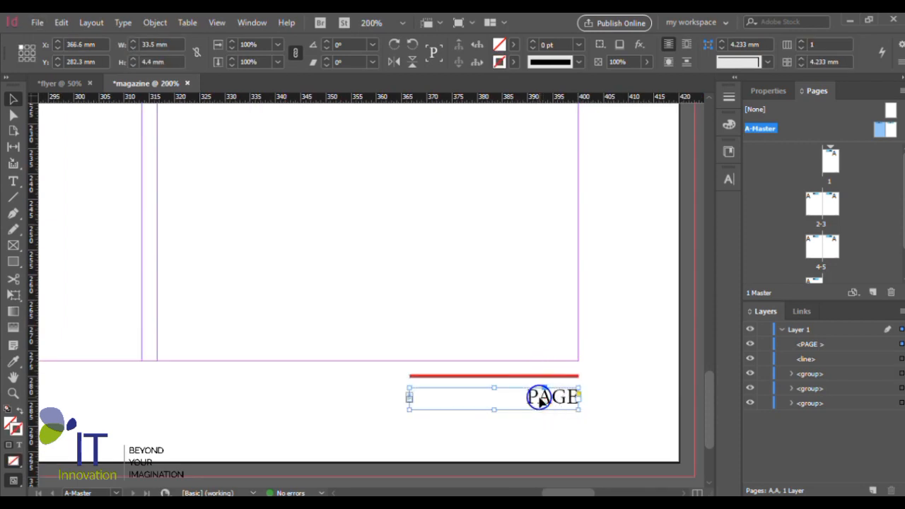
{"action": "key", "text": "Delete"}
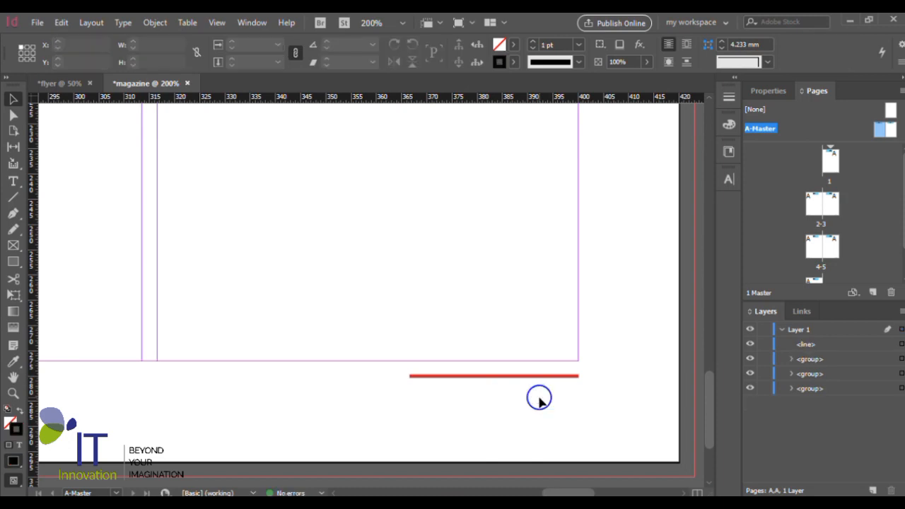
- Delete the remaining red line from the footer of the right A-Master page
{"action": "scroll", "coordinate": [574, 338], "scroll_direction": "down", "scroll_amount": 4}
{"action": "scroll", "coordinate": [574, 337], "scroll_direction": "down", "scroll_amount": 3}
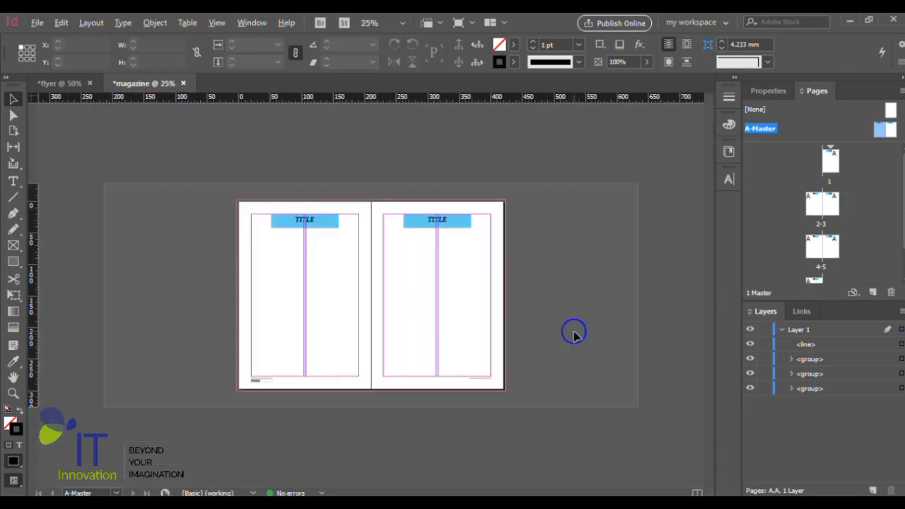
{"action": "scroll", "coordinate": [198, 409], "scroll_direction": "up", "scroll_amount": 2}
{"action": "scroll", "coordinate": [238, 402], "scroll_direction": "down", "scroll_amount": 4}
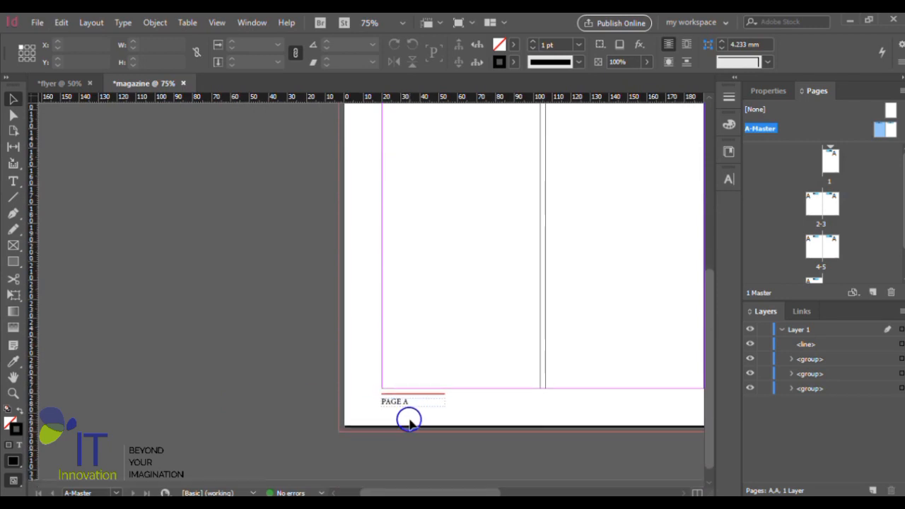
{"action": "scroll", "coordinate": [433, 403], "scroll_direction": "up", "scroll_amount": 2}
{"action": "left_click", "coordinate": [374, 403]}
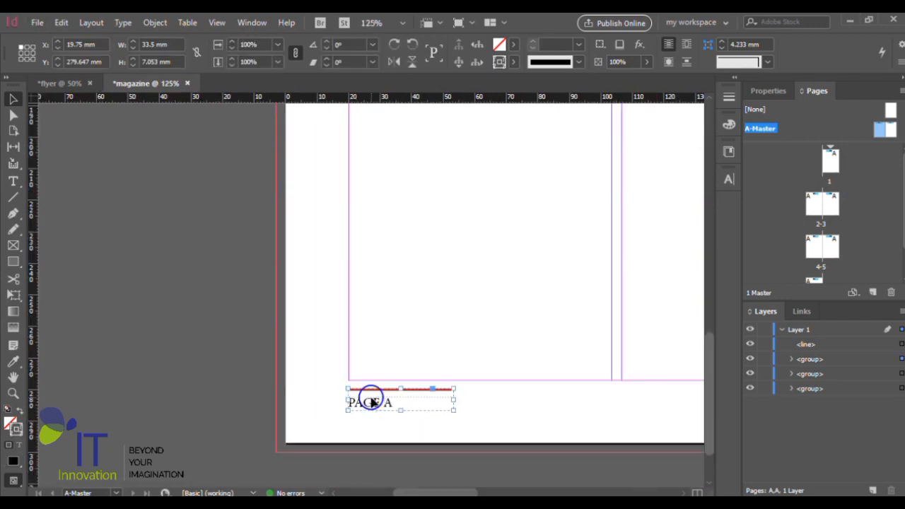
{"action": "scroll", "coordinate": [368, 401], "scroll_direction": "down", "scroll_amount": 4}
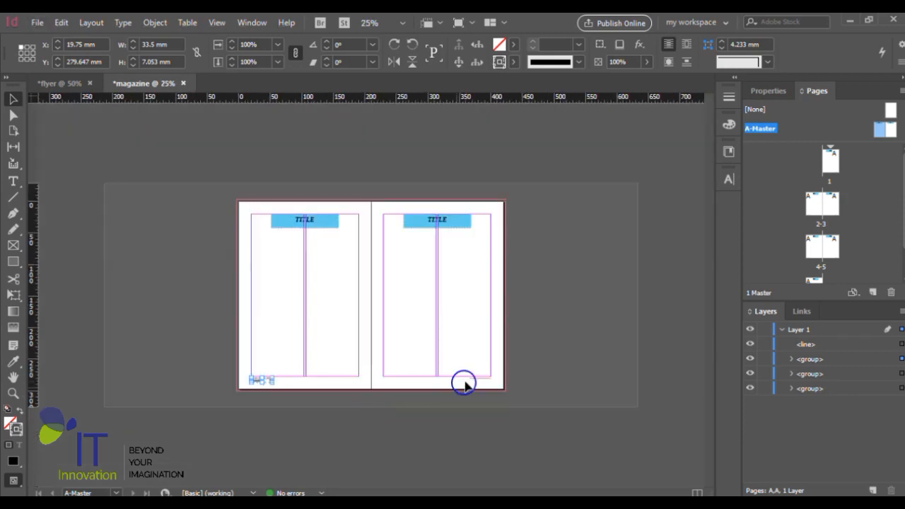
{"action": "scroll", "coordinate": [463, 380], "scroll_direction": "up", "scroll_amount": 2}
{"action": "scroll", "coordinate": [479, 382], "scroll_direction": "down", "scroll_amount": 3}
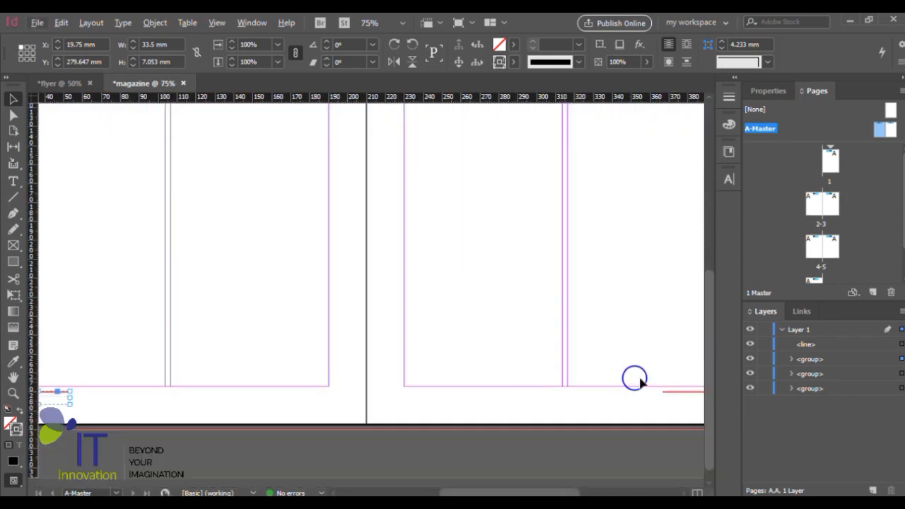
{"action": "left_click", "coordinate": [674, 393]}
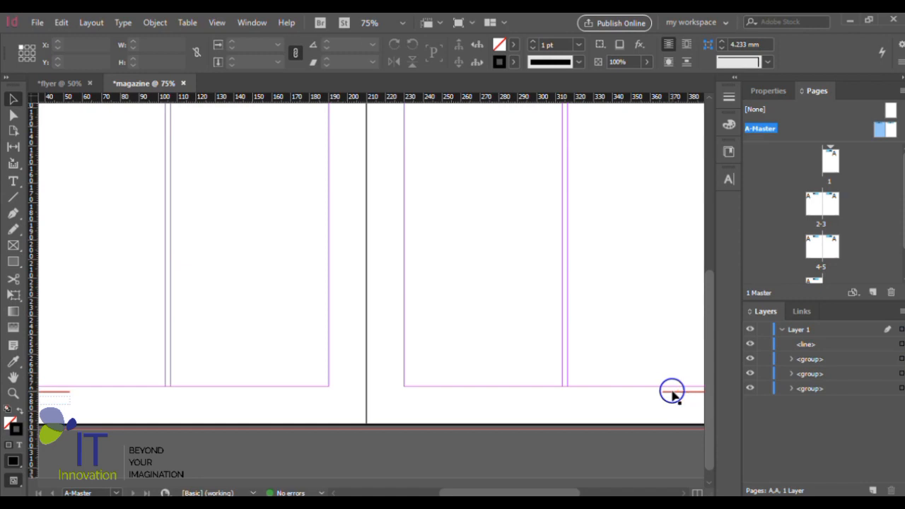
{"action": "left_click", "coordinate": [674, 393]}
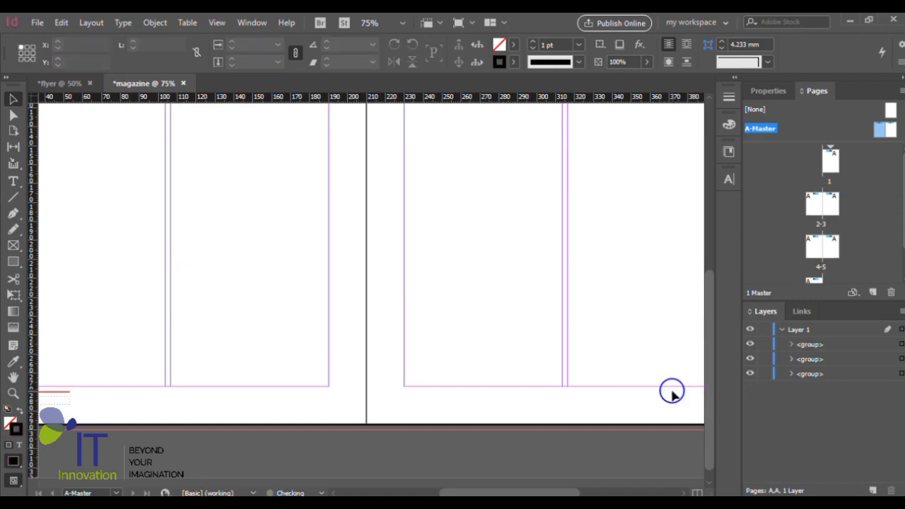
- Duplicate the left master page's numbered footer group onto the right page, level with the original, at about X 366.3 mm beside the right margin
{"action": "scroll", "coordinate": [292, 376], "scroll_direction": "down", "scroll_amount": 1}
{"action": "scroll", "coordinate": [94, 429], "scroll_direction": "up", "scroll_amount": 4}
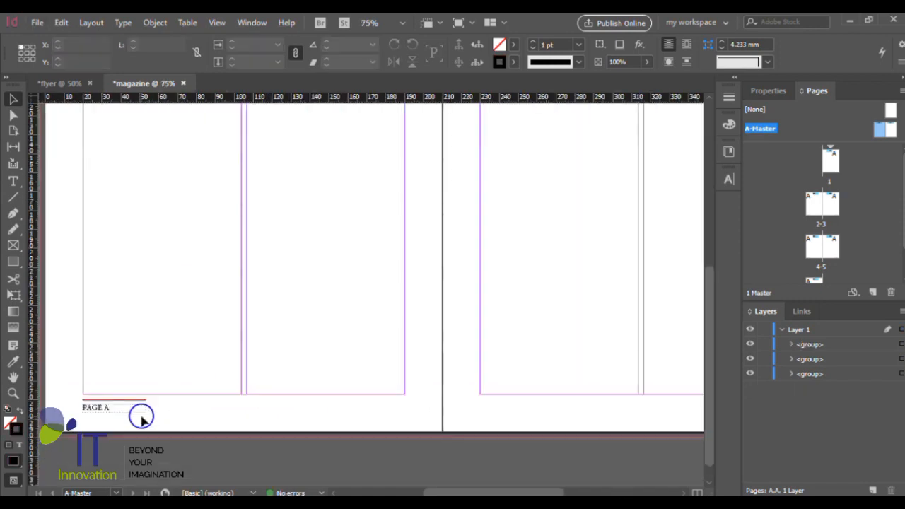
{"action": "left_click", "coordinate": [97, 412]}
{"action": "left_click_drag", "start_coordinate": [111, 391], "coordinate": [564, 386]}
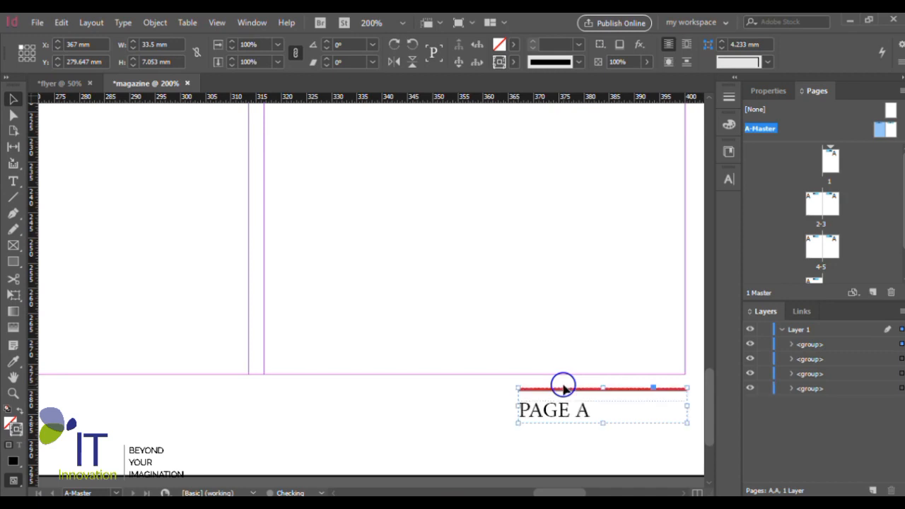
{"action": "scroll", "coordinate": [521, 367], "scroll_direction": "down", "scroll_amount": 1}
{"action": "scroll", "coordinate": [683, 408], "scroll_direction": "up", "scroll_amount": 2}
{"action": "scroll", "coordinate": [684, 408], "scroll_direction": "up", "scroll_amount": 2}
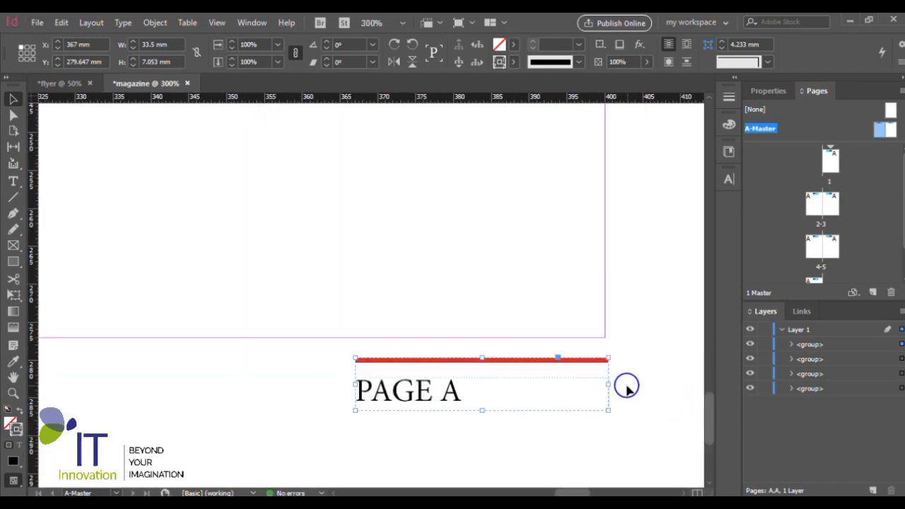
{"action": "left_click_drag", "start_coordinate": [567, 339], "coordinate": [557, 338]}
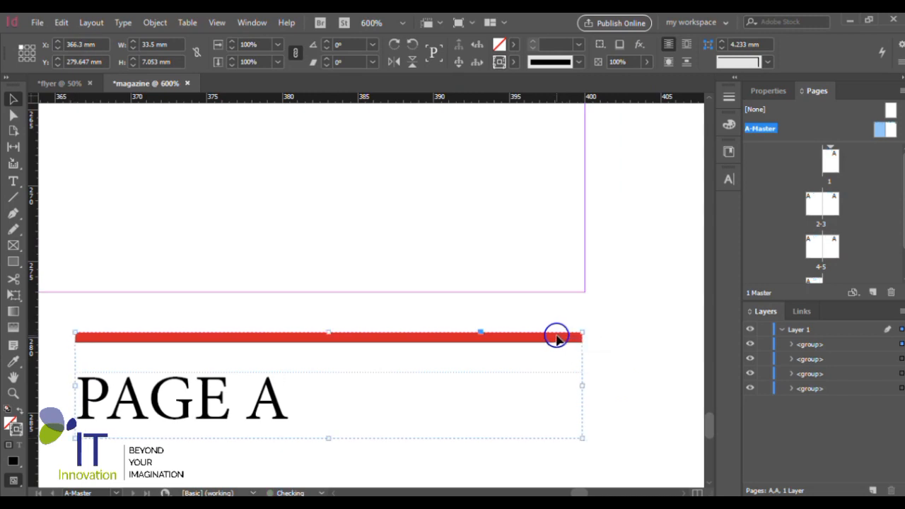
- Ungroup the copied footer on the right master page and deselect its parts
{"action": "key", "text": "ctrl+shift+g"}
{"action": "scroll", "coordinate": [461, 383], "scroll_direction": "down", "scroll_amount": 2}
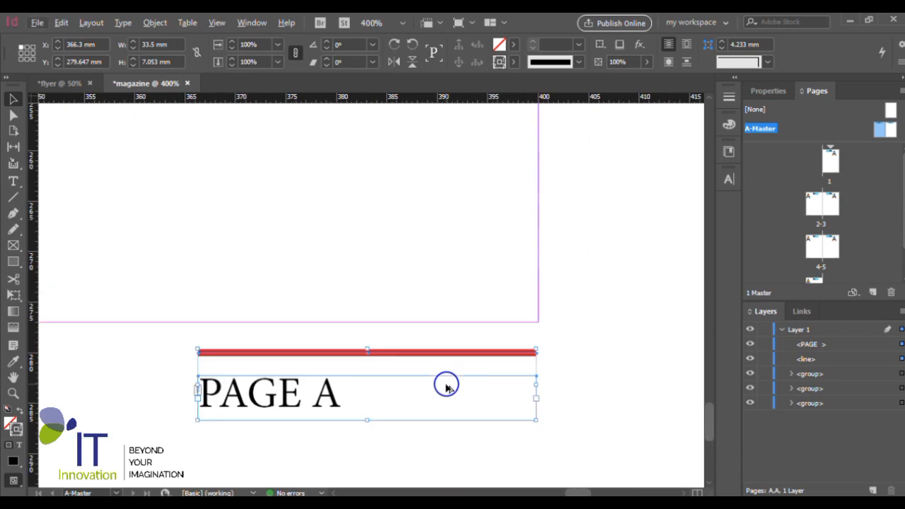
{"action": "scroll", "coordinate": [446, 386], "scroll_direction": "down", "scroll_amount": 2}
{"action": "left_click", "coordinate": [469, 480]}
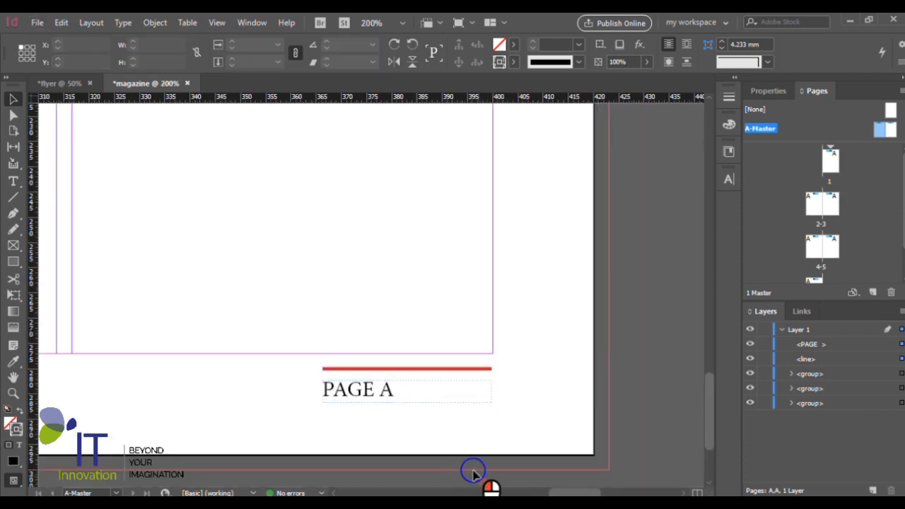
- Right-align the PAGE text in the right master page's footer and group it with the red line
{"action": "left_click", "coordinate": [373, 391]}
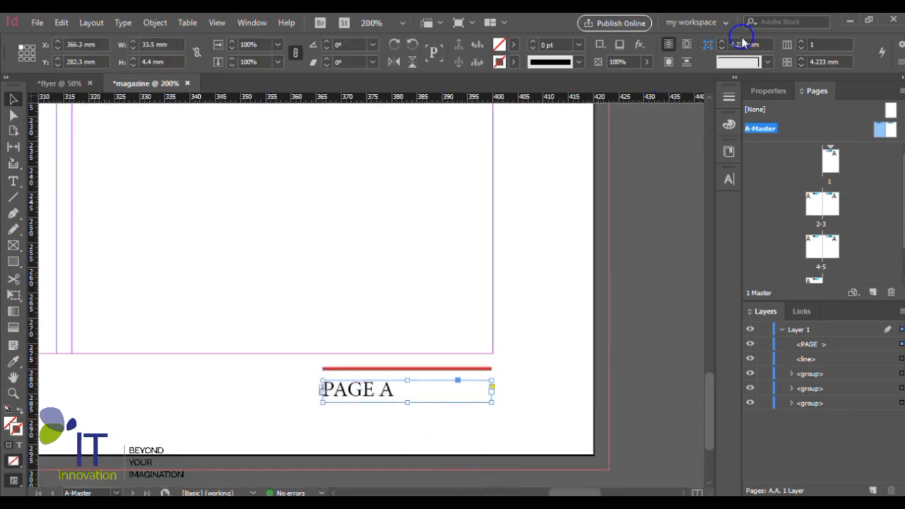
{"action": "left_click", "coordinate": [771, 91]}
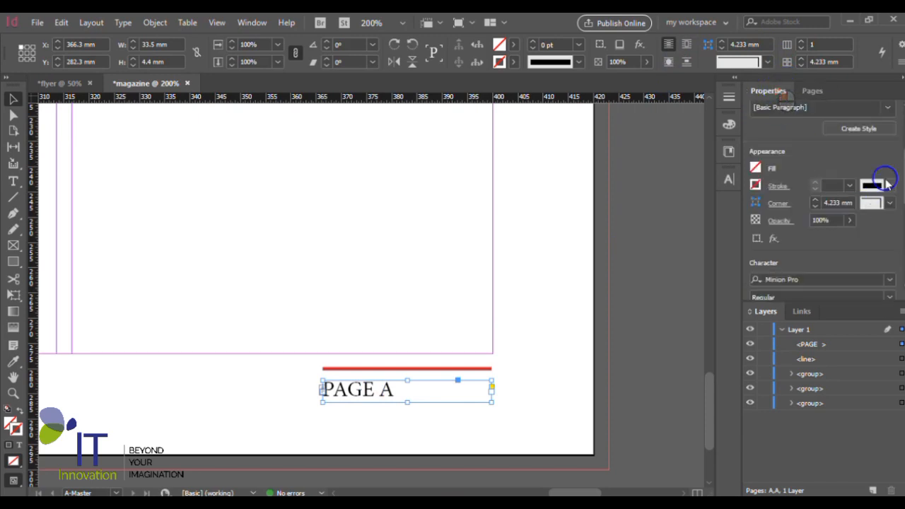
{"action": "scroll", "coordinate": [898, 159], "scroll_direction": "down", "scroll_amount": 5}
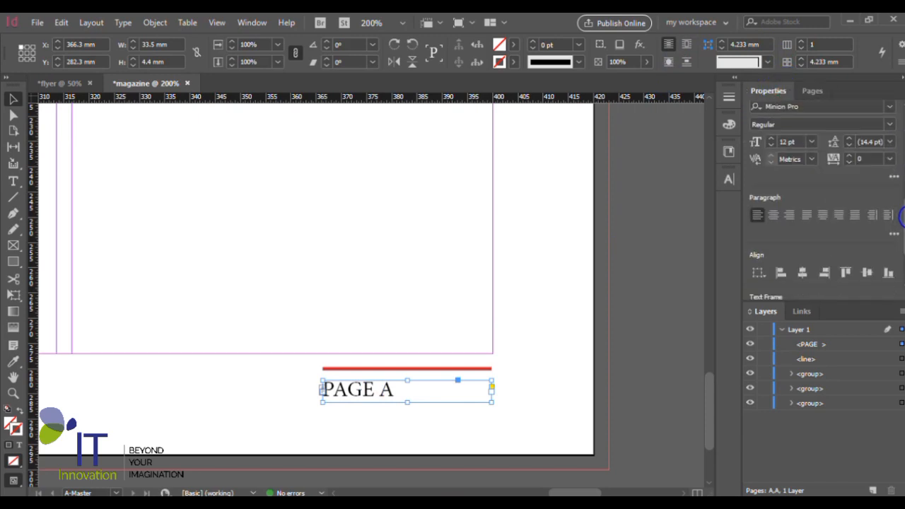
{"action": "left_click", "coordinate": [790, 167]}
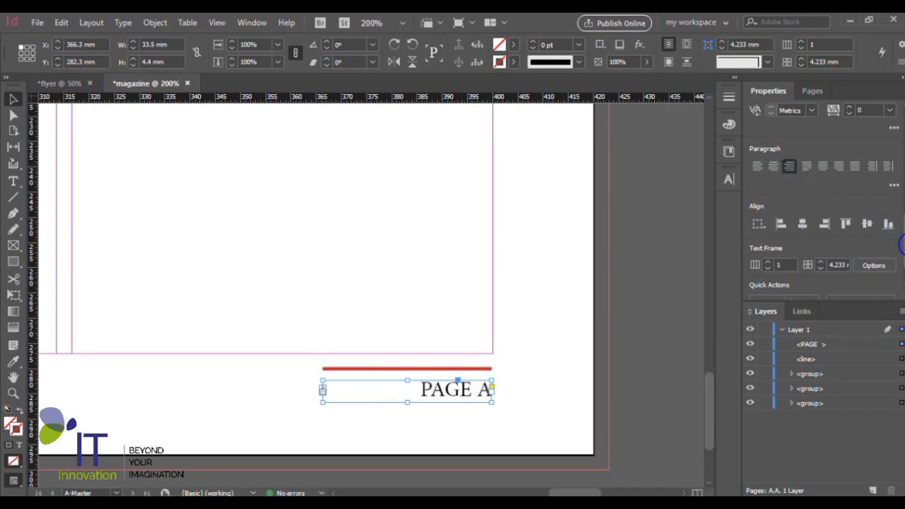
{"action": "left_click", "coordinate": [440, 369], "text": "shift"}
{"action": "key", "text": "ctrl+g"}
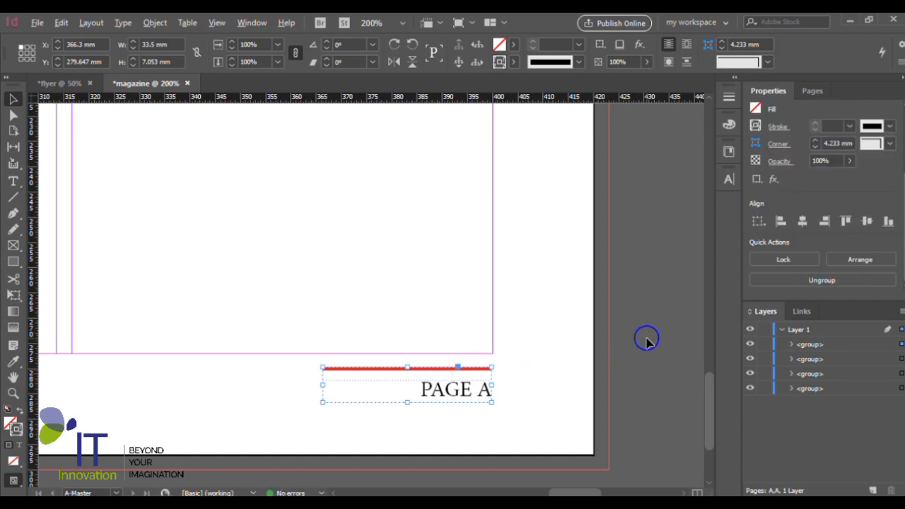
- Open page 1 and check the automatic page numbers in the footers of pages 1 and 2
{"action": "scroll", "coordinate": [647, 340], "scroll_direction": "down", "scroll_amount": 2, "text": "alt"}
{"action": "scroll", "coordinate": [647, 340], "scroll_direction": "up", "scroll_amount": 2}
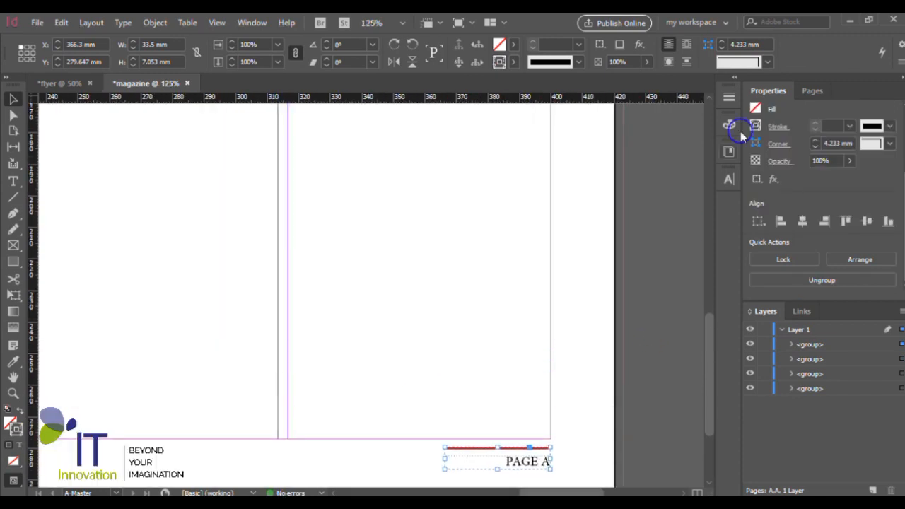
{"action": "left_click", "coordinate": [813, 91]}
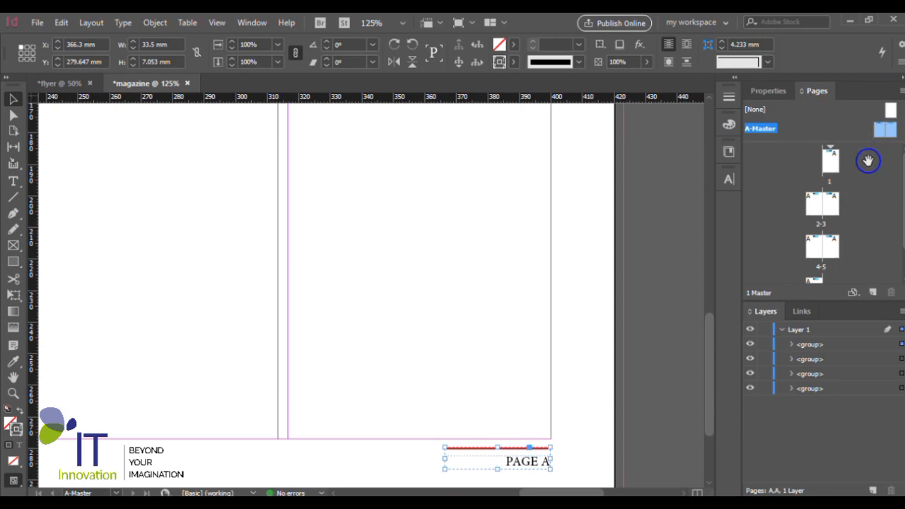
{"action": "left_click", "coordinate": [832, 164]}
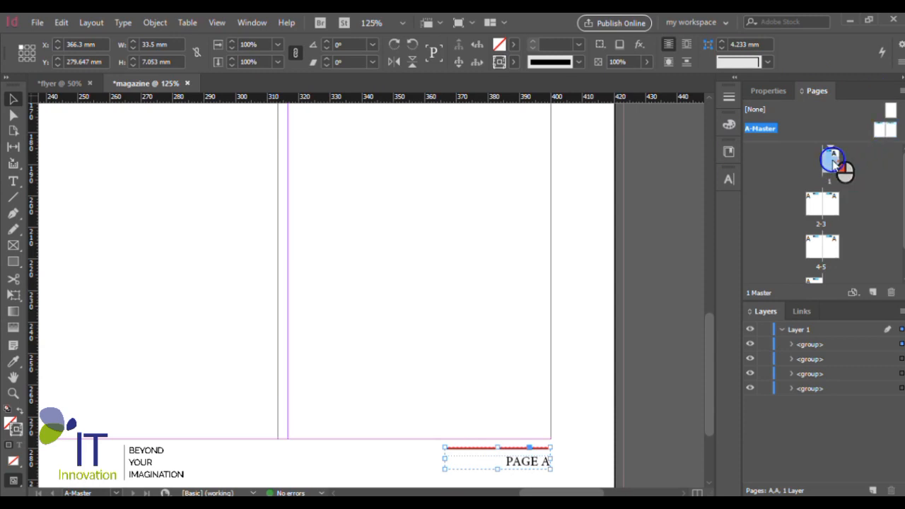
{"action": "double_click", "coordinate": [832, 163]}
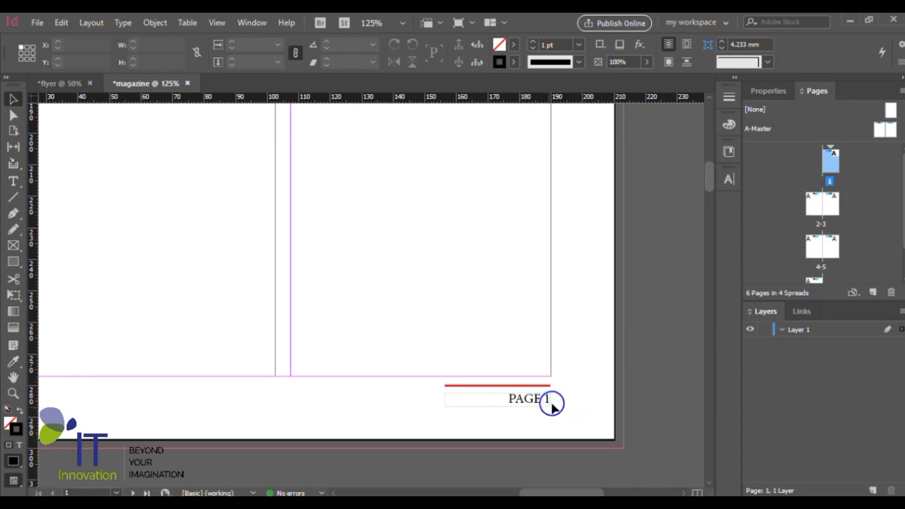
{"action": "scroll", "coordinate": [627, 329], "scroll_direction": "down", "scroll_amount": 4}
{"action": "scroll", "coordinate": [627, 329], "scroll_direction": "down", "scroll_amount": 4, "text": "alt"}
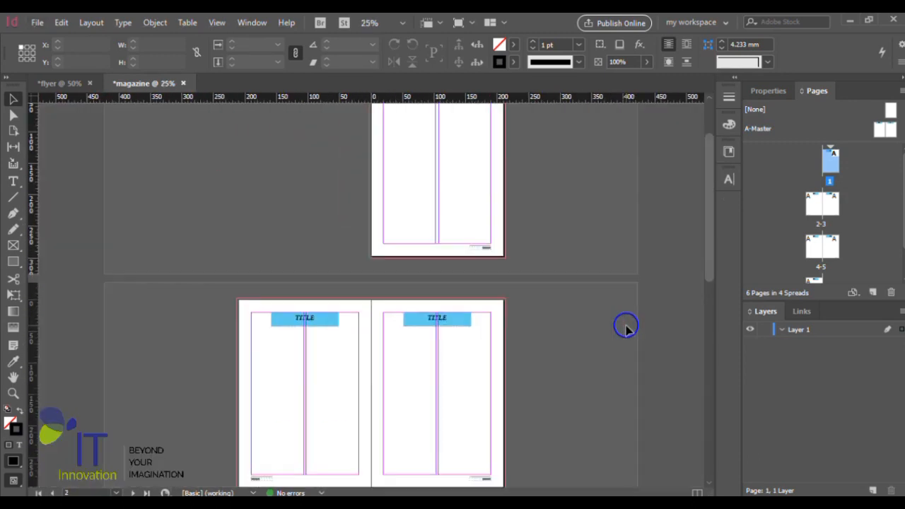
{"action": "scroll", "coordinate": [626, 329], "scroll_direction": "down", "scroll_amount": 1, "text": "alt"}
{"action": "scroll", "coordinate": [354, 307], "scroll_direction": "up", "scroll_amount": 3, "text": "alt"}
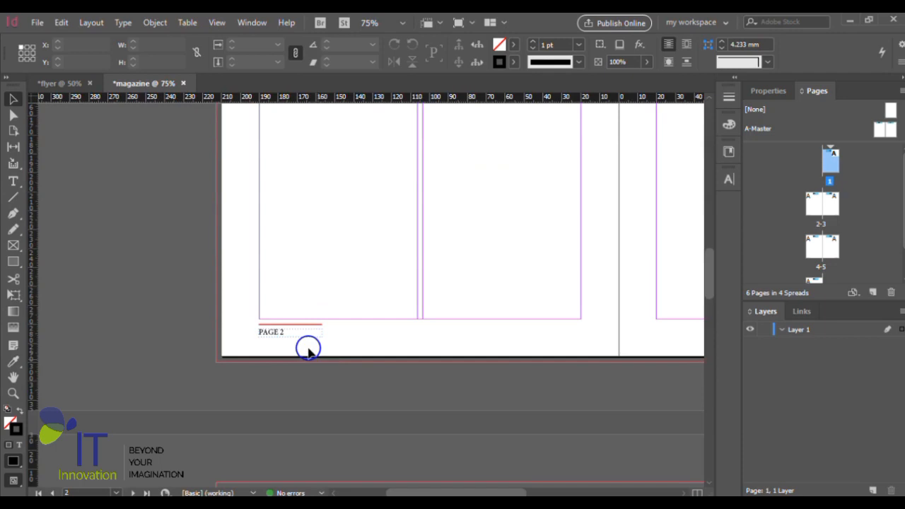
{"action": "scroll", "coordinate": [308, 352], "scroll_direction": "up", "scroll_amount": 1, "text": "alt"}
{"action": "scroll", "coordinate": [279, 337], "scroll_direction": "down", "scroll_amount": 1, "text": "alt"}
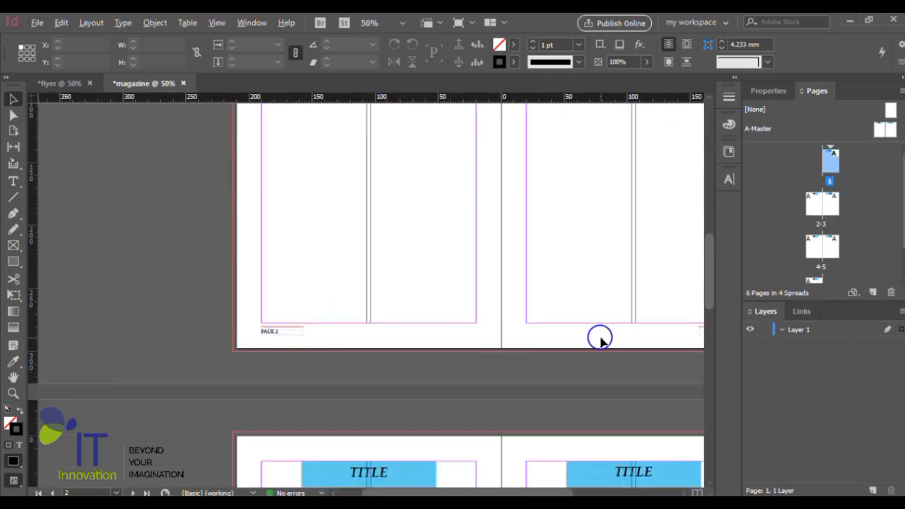
- Examine the page number in the last page's footer, and return to the page 2 footer
{"action": "scroll", "coordinate": [600, 340], "scroll_direction": "down", "scroll_amount": 1, "text": "alt"}
{"action": "scroll", "coordinate": [469, 324], "scroll_direction": "down", "scroll_amount": 5}
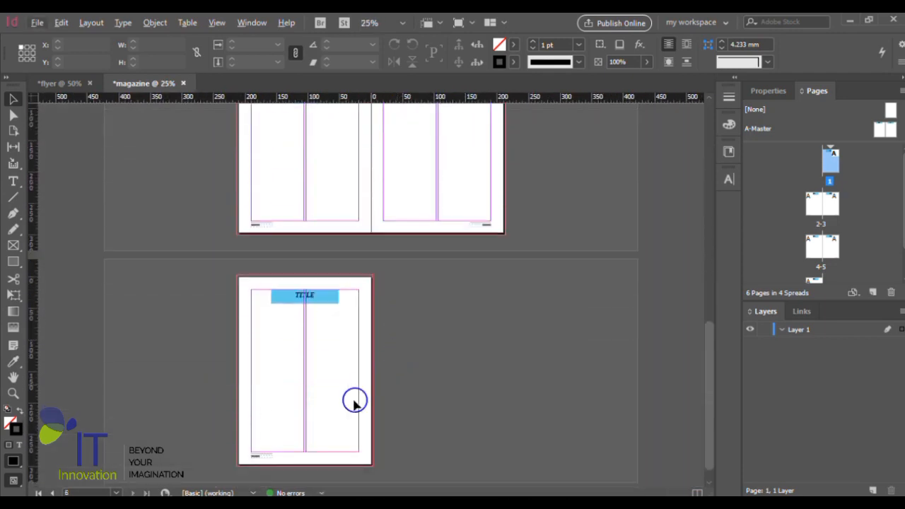
{"action": "scroll", "coordinate": [354, 403], "scroll_direction": "down", "scroll_amount": 1}
{"action": "scroll", "coordinate": [269, 459], "scroll_direction": "up", "scroll_amount": 2, "text": "alt"}
{"action": "scroll", "coordinate": [386, 400], "scroll_direction": "up", "scroll_amount": 2, "text": "alt"}
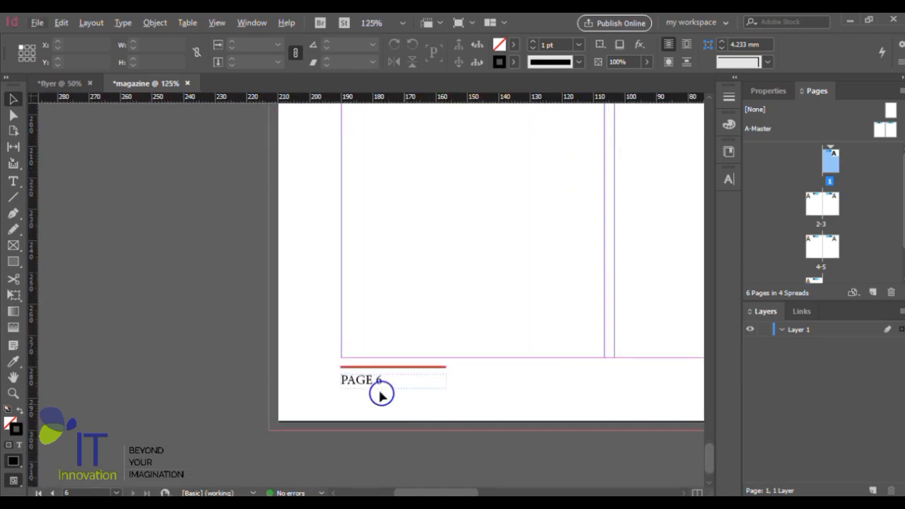
{"action": "scroll", "coordinate": [380, 395], "scroll_direction": "down", "scroll_amount": 2, "text": "alt"}
{"action": "scroll", "coordinate": [332, 366], "scroll_direction": "up", "scroll_amount": 6}
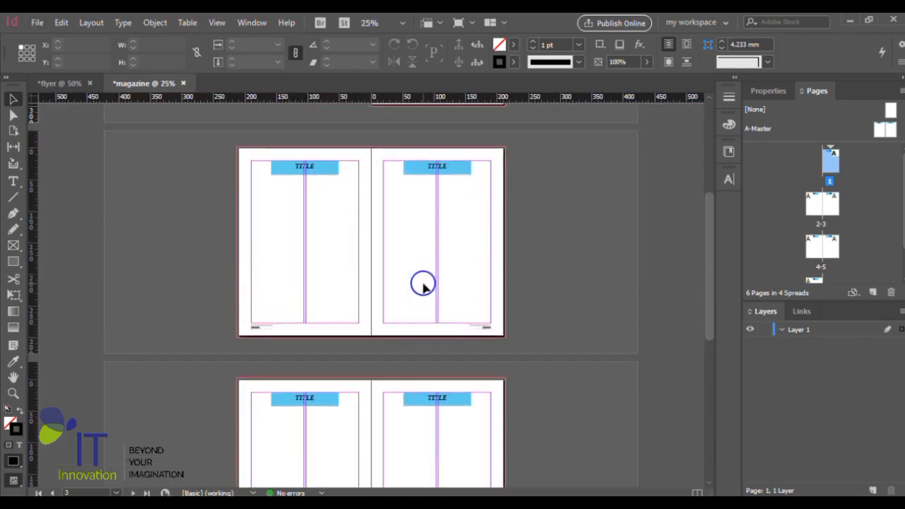
{"action": "scroll", "coordinate": [423, 285], "scroll_direction": "up", "scroll_amount": 2}
{"action": "scroll", "coordinate": [315, 382], "scroll_direction": "up", "scroll_amount": 3, "text": "alt"}
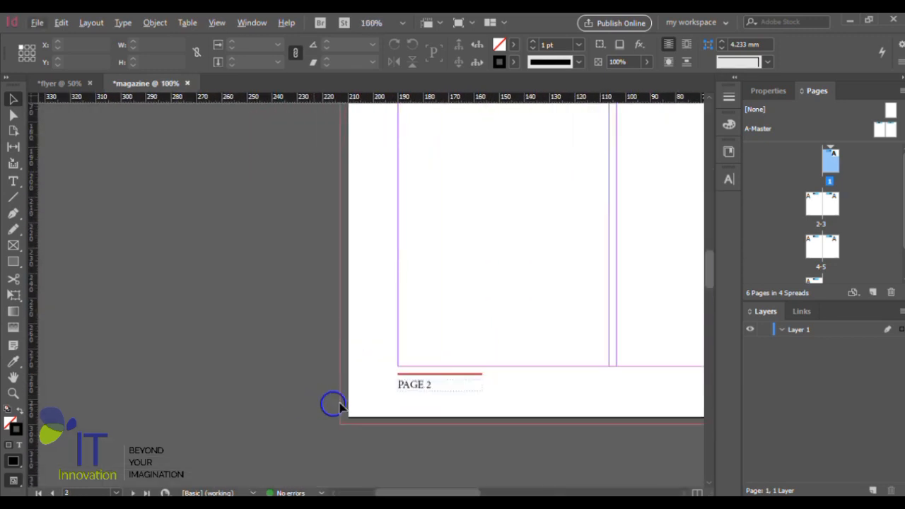
- Review the footers and TITLE banners across the 2-3 spread and page 1
{"action": "scroll", "coordinate": [483, 396], "scroll_direction": "up", "scroll_amount": 1, "text": "alt"}
{"action": "scroll", "coordinate": [403, 394], "scroll_direction": "up", "scroll_amount": 2, "text": "alt"}
{"action": "scroll", "coordinate": [289, 368], "scroll_direction": "down", "scroll_amount": 2, "text": "alt"}
{"action": "scroll", "coordinate": [288, 368], "scroll_direction": "down", "scroll_amount": 1, "text": "alt"}
{"action": "scroll", "coordinate": [465, 337], "scroll_direction": "down", "scroll_amount": 1, "text": "alt"}
{"action": "scroll", "coordinate": [474, 333], "scroll_direction": "up", "scroll_amount": 3}
{"action": "scroll", "coordinate": [465, 333], "scroll_direction": "down", "scroll_amount": 1, "text": "alt"}
{"action": "scroll", "coordinate": [485, 333], "scroll_direction": "up", "scroll_amount": 1, "text": "alt"}
{"action": "scroll", "coordinate": [486, 334], "scroll_direction": "down", "scroll_amount": 3, "text": "alt"}
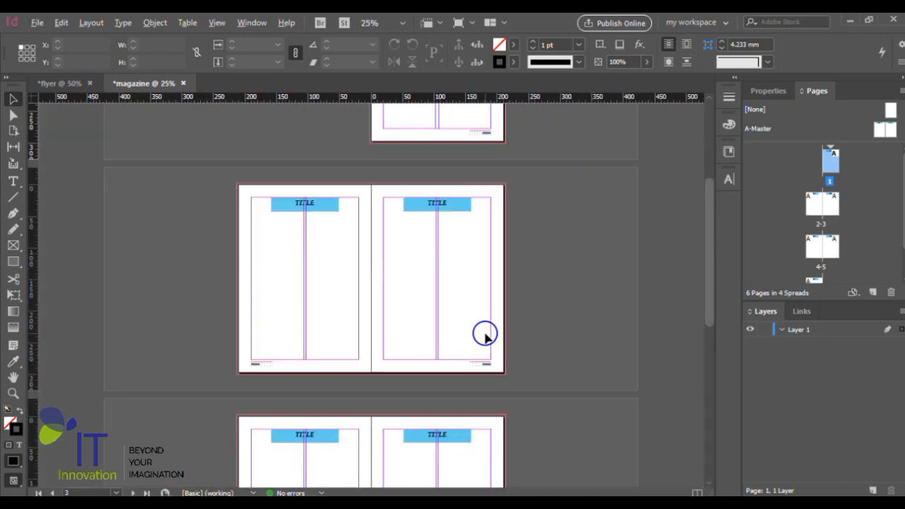
{"action": "scroll", "coordinate": [485, 333], "scroll_direction": "up", "scroll_amount": 4}
{"action": "scroll", "coordinate": [481, 326], "scroll_direction": "down", "scroll_amount": 2}
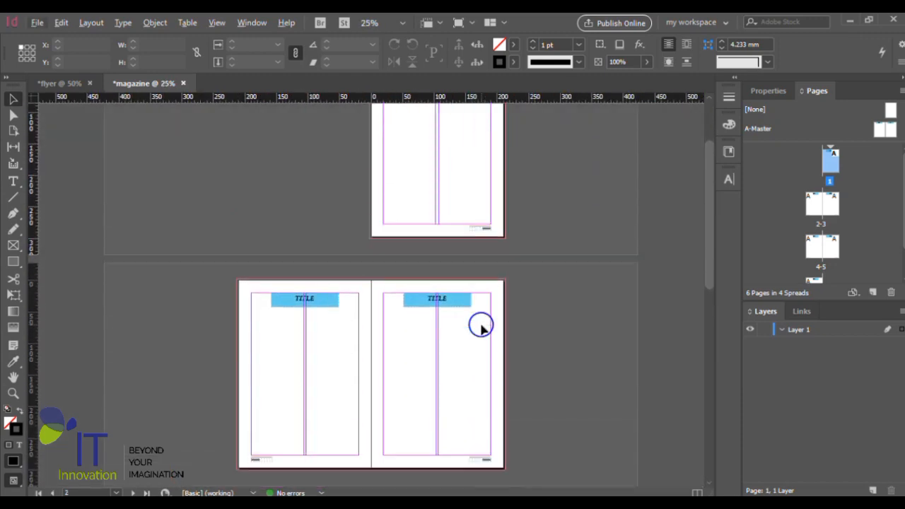
{"action": "scroll", "coordinate": [481, 325], "scroll_direction": "down", "scroll_amount": 2}
{"action": "scroll", "coordinate": [481, 325], "scroll_direction": "up", "scroll_amount": 2}
{"action": "scroll", "coordinate": [481, 325], "scroll_direction": "up", "scroll_amount": 2}
{"action": "scroll", "coordinate": [537, 364], "scroll_direction": "down", "scroll_amount": 1}
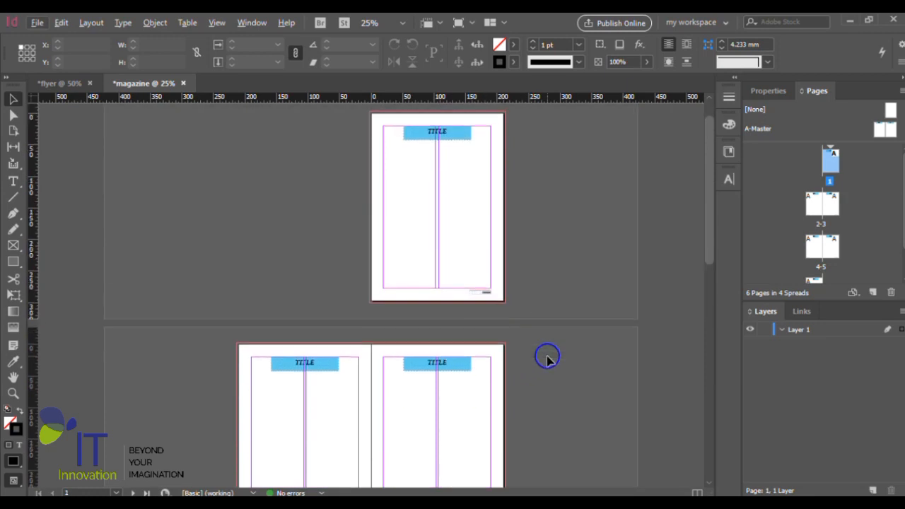